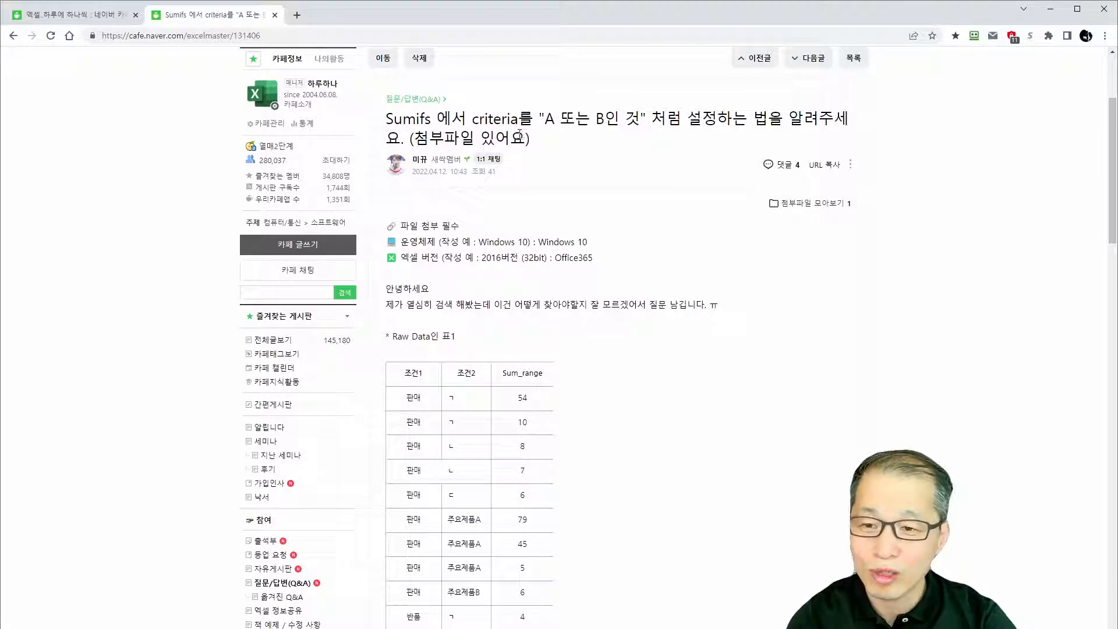
# Annotate the forum post with the text lines SUMIFS, COUNTIFS, AVERAGEIFS and, below them, AND 조건
pyautogui.hotkey('alt', 'Tab')
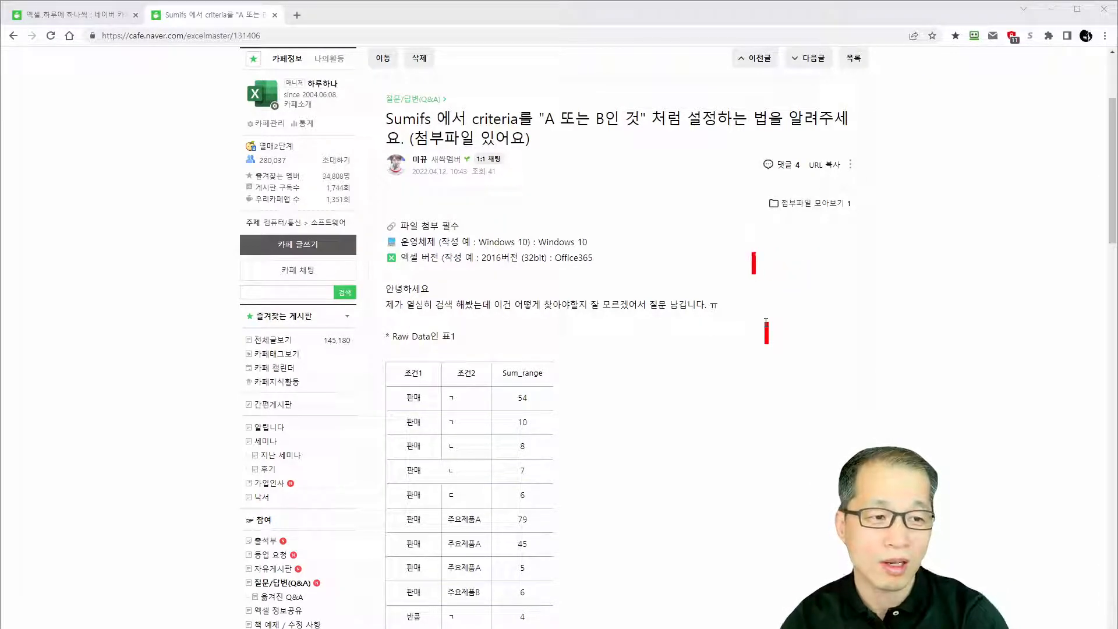
pyautogui.write('SUMIFS')
pyautogui.press('Return')
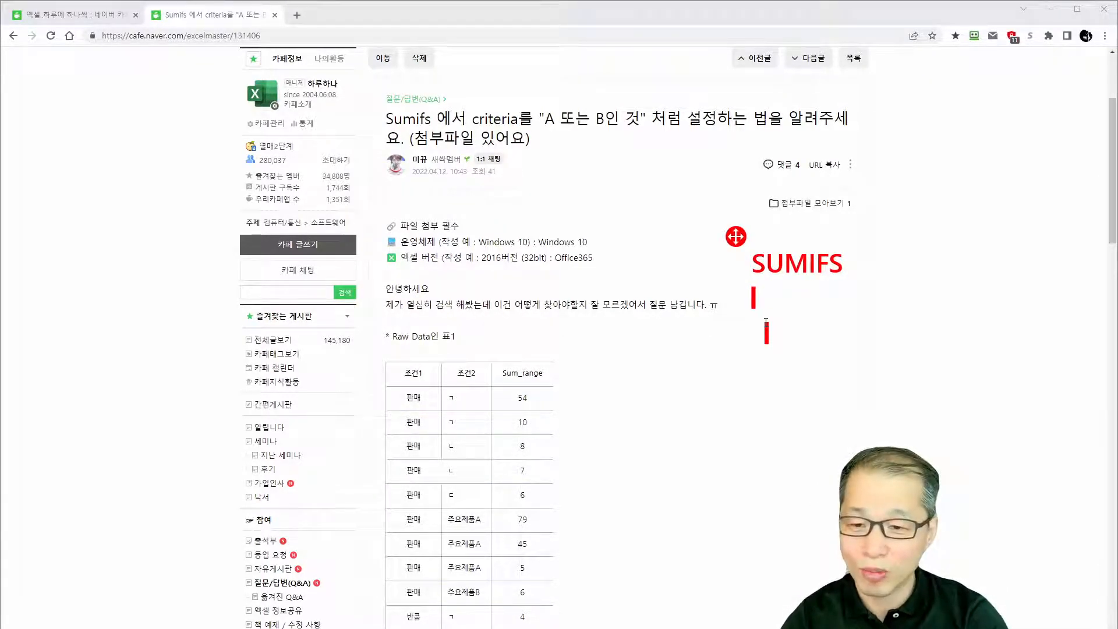
pyautogui.write('COUNTIFS')
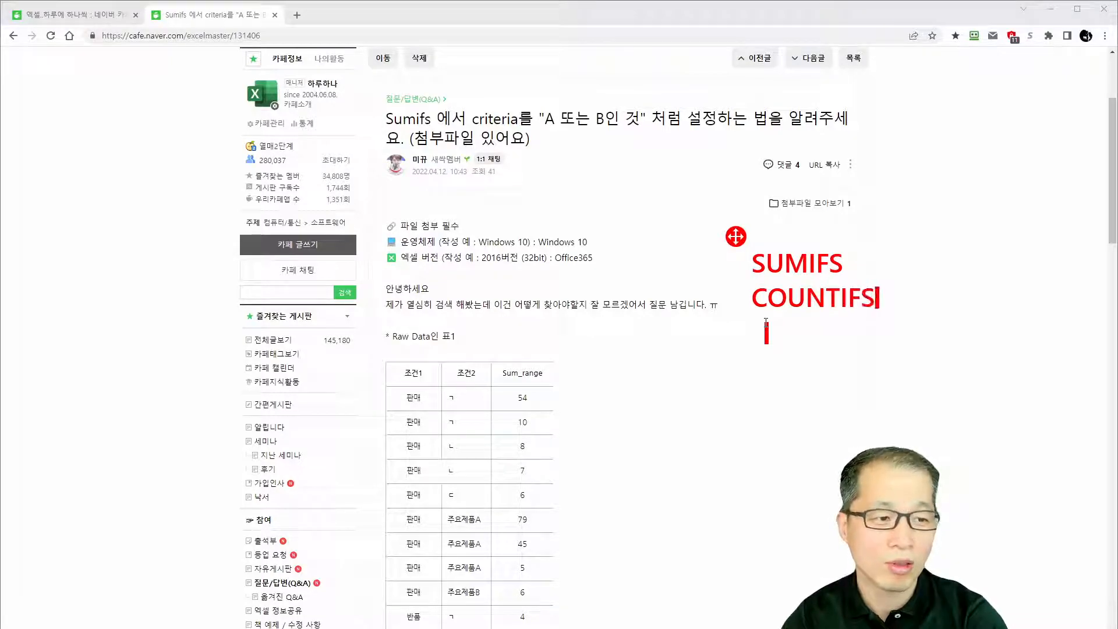
pyautogui.press('Return')
pyautogui.write('AVERAGEIO')
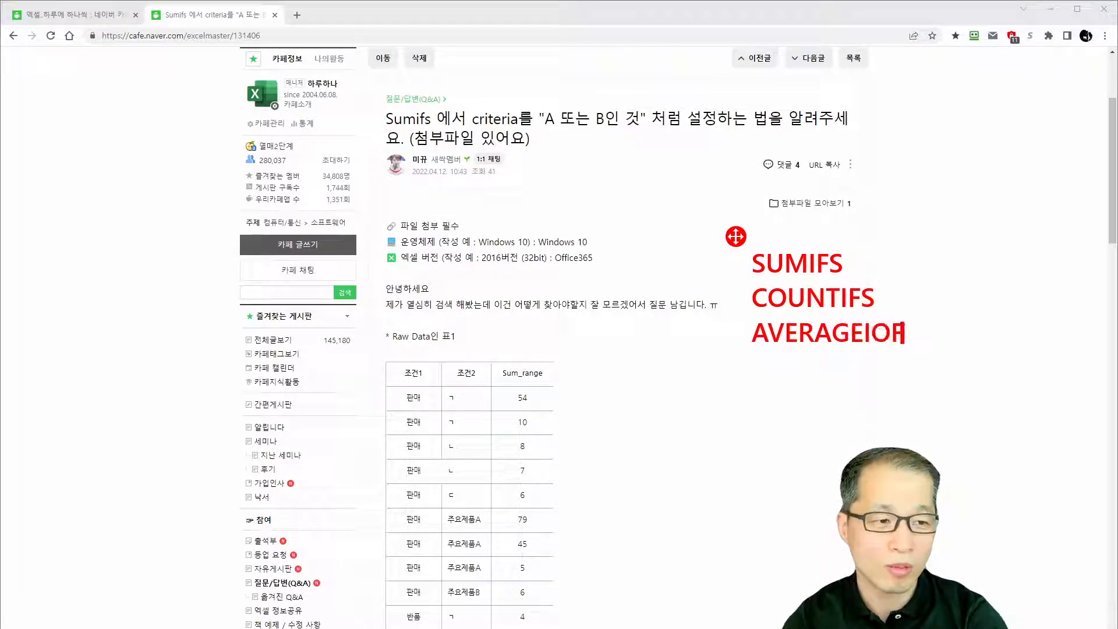
pyautogui.press('BackSpace')
pyautogui.write('FS  ')
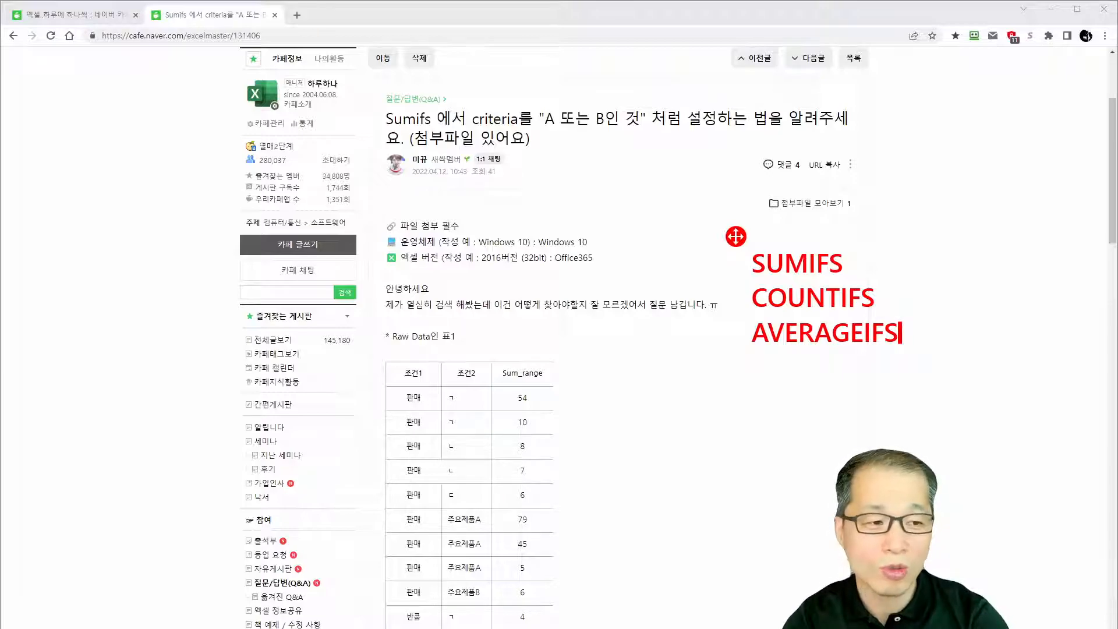
pyautogui.write('AND 조ㅓㄱ')
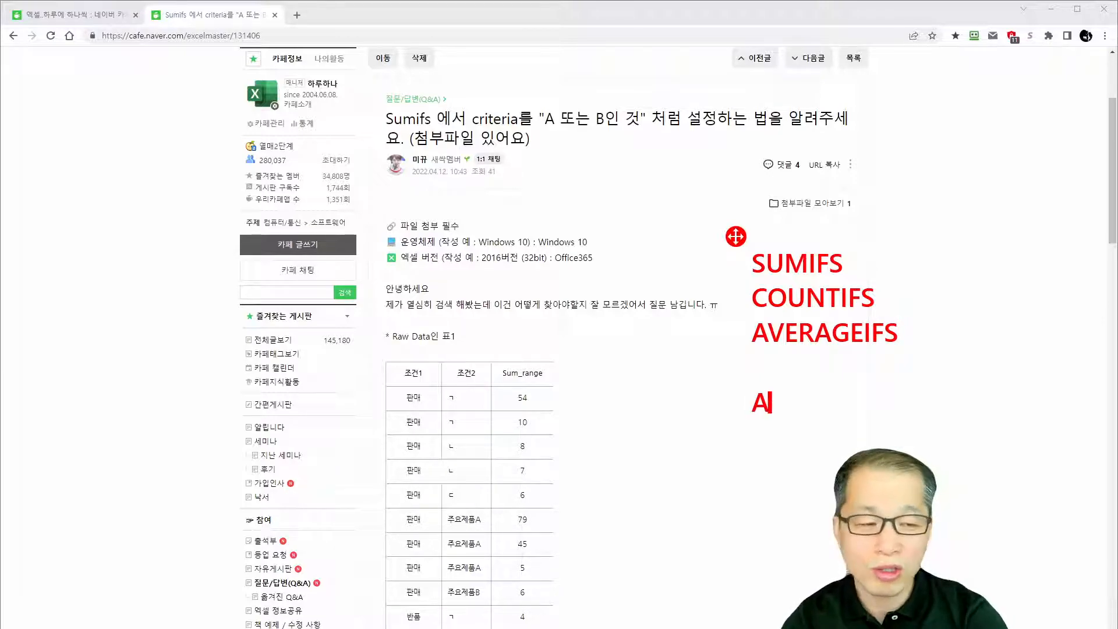
pyautogui.press('BackSpace')
pyautogui.press('BackSpace')
pyautogui.write('건')
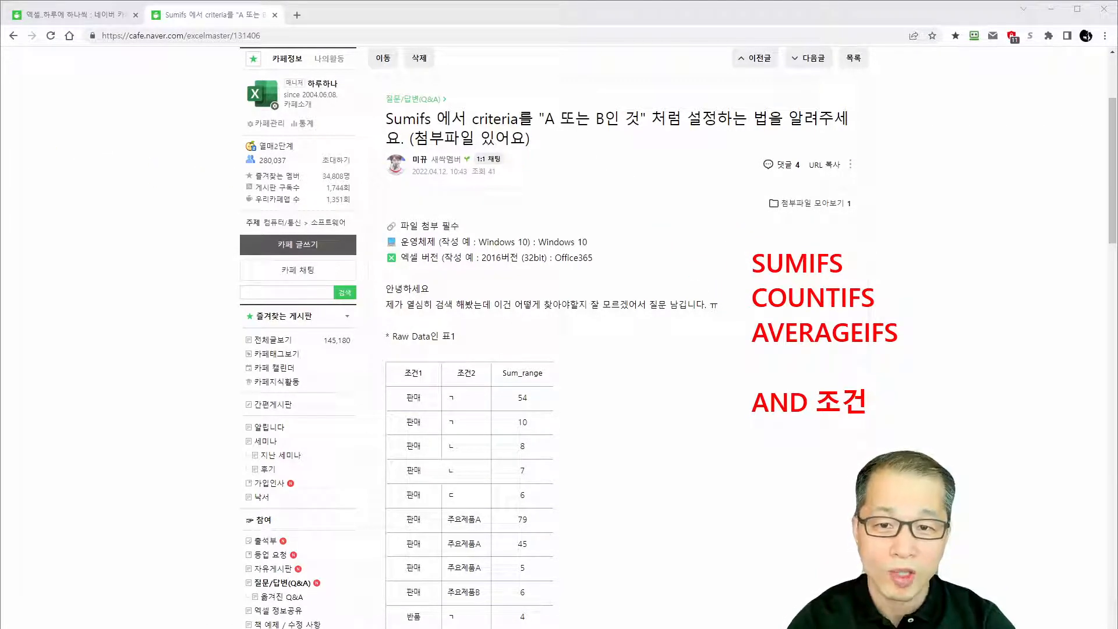
# Bracket the 조건1 column of the raw data table with the pen, circling a 판매 entry and crossing out the 반품 entries
pyautogui.scroll(-5, 571, 371)
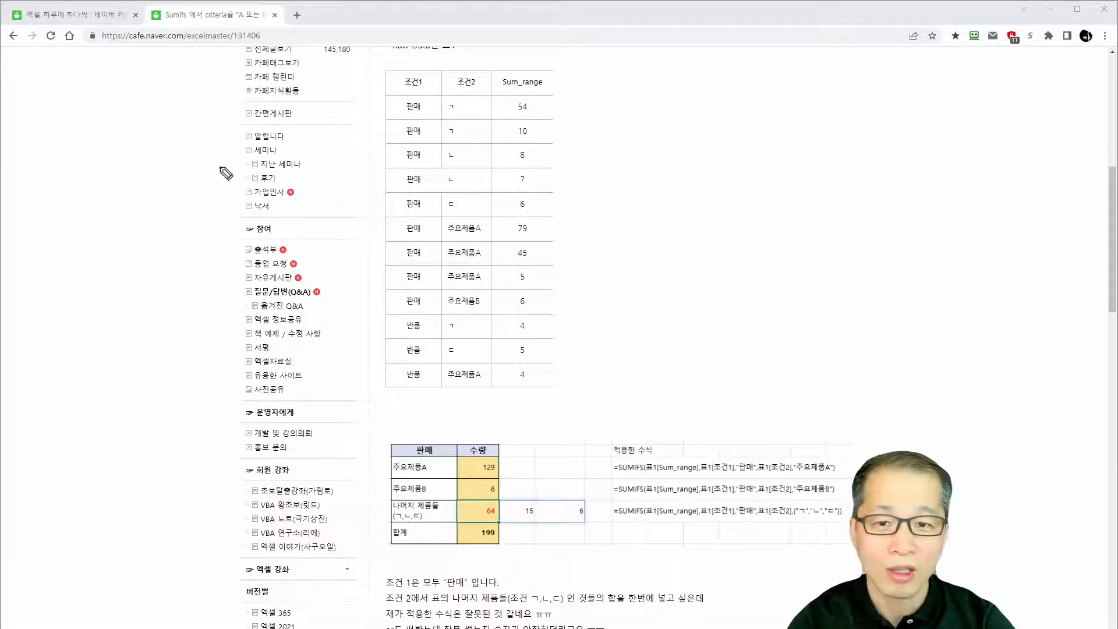
pyautogui.moveTo(385, 100)
pyautogui.mouseDown()
pyautogui.moveTo(375, 348)
pyautogui.moveTo(389, 375)
pyautogui.mouseUp()
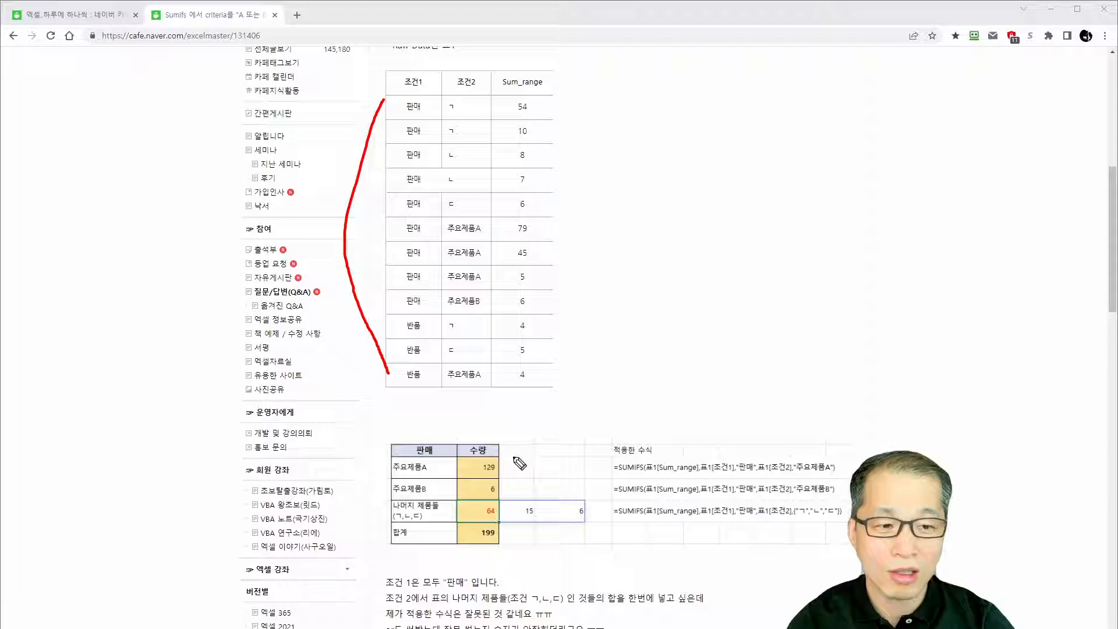
pyautogui.moveTo(422, 248)
pyautogui.mouseDown()
pyautogui.moveTo(408, 265)
pyautogui.moveTo(404, 245)
pyautogui.moveTo(426, 263)
pyautogui.mouseUp()
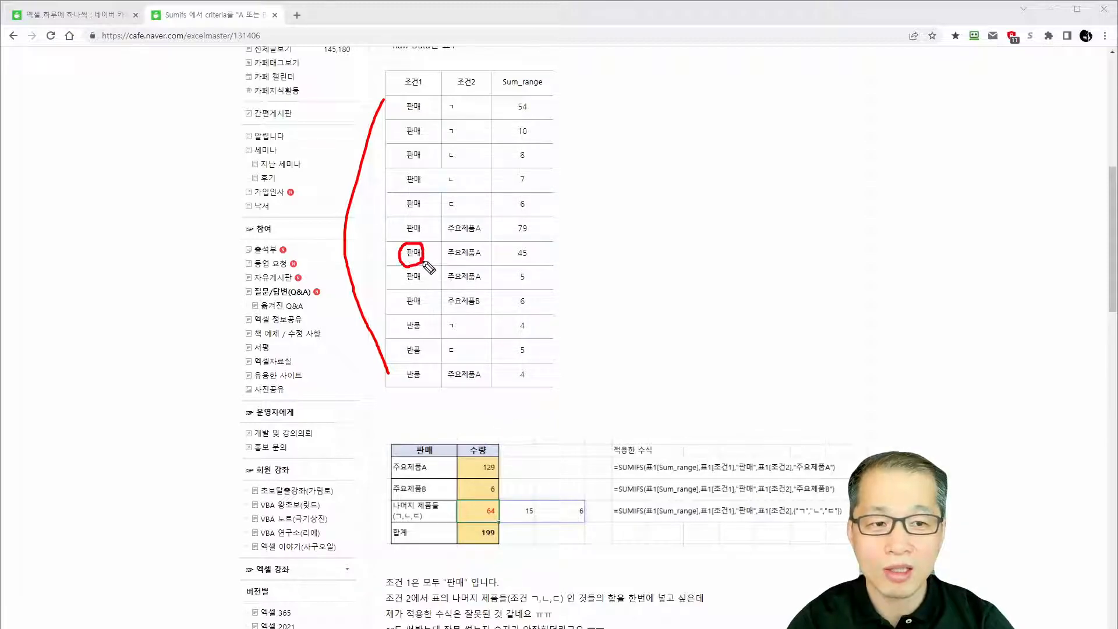
pyautogui.moveTo(426, 318)
pyautogui.mouseDown()
pyautogui.moveTo(406, 353)
pyautogui.moveTo(408, 330)
pyautogui.moveTo(423, 353)
pyautogui.mouseUp()
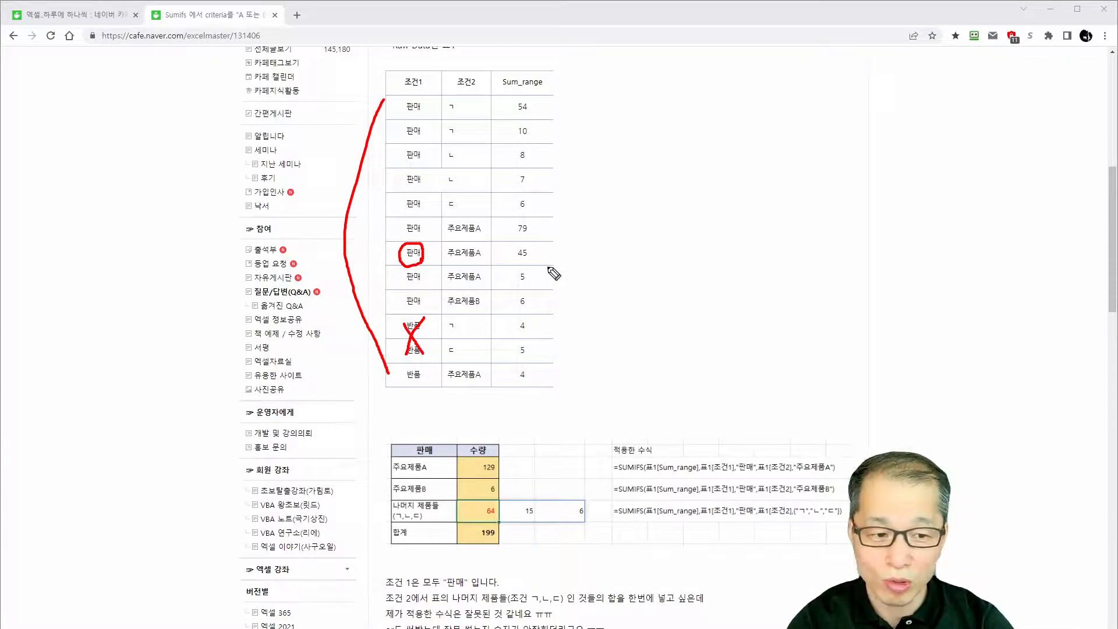
# Circle the 주요제품A and 주요제품B labels and quantities in the summary table, plus the 주요제품A rows in the raw data
pyautogui.moveTo(438, 477)
pyautogui.mouseDown()
pyautogui.moveTo(402, 458)
pyautogui.moveTo(442, 478)
pyautogui.moveTo(440, 499)
pyautogui.moveTo(419, 486)
pyautogui.mouseUp()
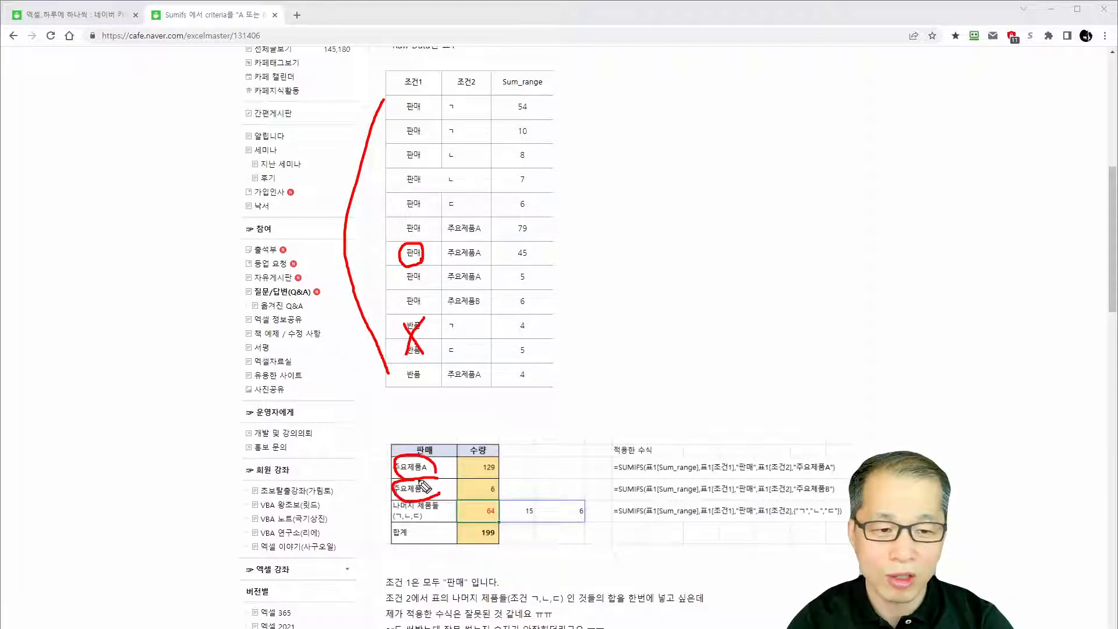
pyautogui.moveTo(488, 266)
pyautogui.mouseDown()
pyautogui.moveTo(452, 281)
pyautogui.moveTo(497, 262)
pyautogui.moveTo(475, 294)
pyautogui.mouseUp()
pyautogui.moveTo(550, 284)
pyautogui.mouseDown()
pyautogui.moveTo(525, 219)
pyautogui.moveTo(550, 287)
pyautogui.mouseUp()
pyautogui.moveTo(502, 473)
pyautogui.mouseDown()
pyautogui.moveTo(483, 473)
pyautogui.moveTo(655, 379)
pyautogui.moveTo(662, 393)
pyautogui.mouseUp()
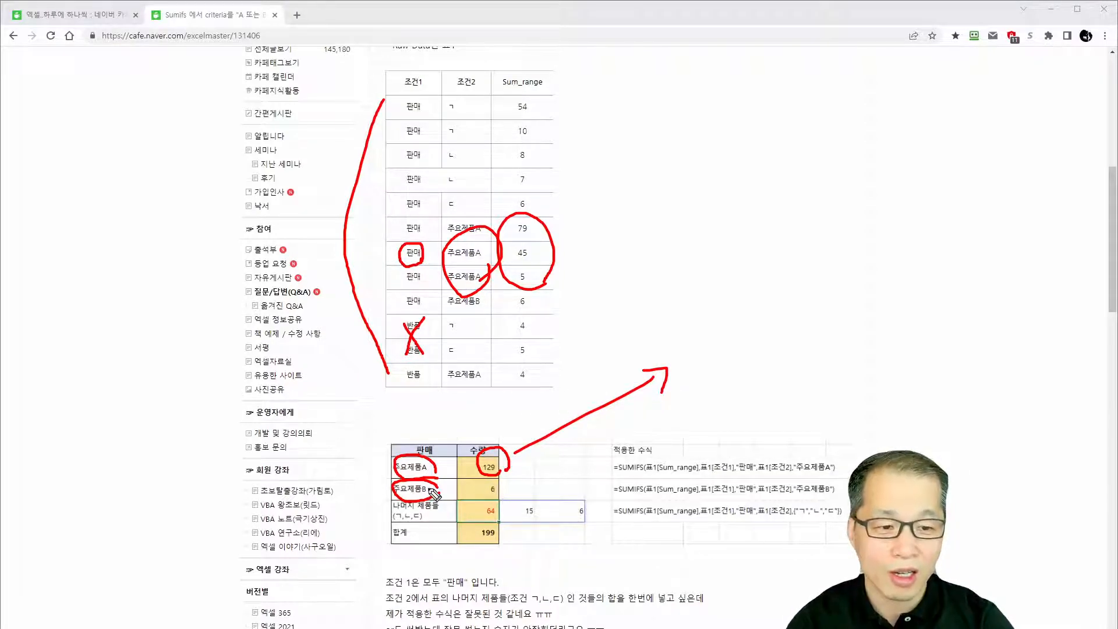
pyautogui.moveTo(496, 500)
pyautogui.mouseDown()
pyautogui.moveTo(510, 485)
pyautogui.moveTo(505, 500)
pyautogui.mouseUp()
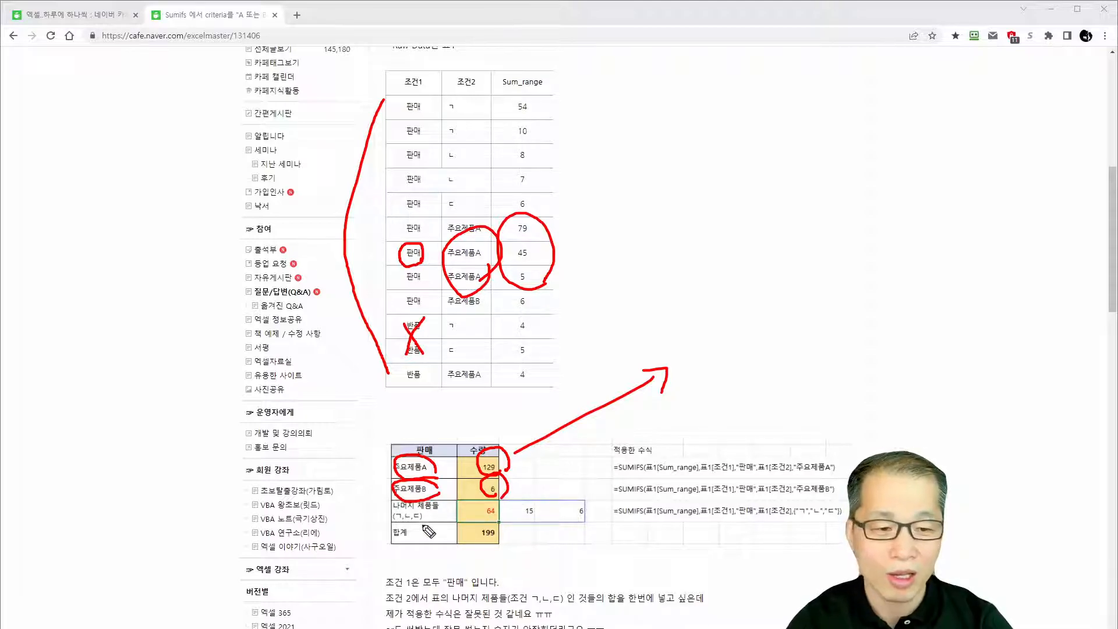
# Underline 나머지 제품들, strike out the 주요제품 rows, and circle the ㄱ, ㄴ, ㄷ rows of 판매 with their Sum_range values
pyautogui.moveTo(393, 521); pyautogui.dragTo(446, 519)
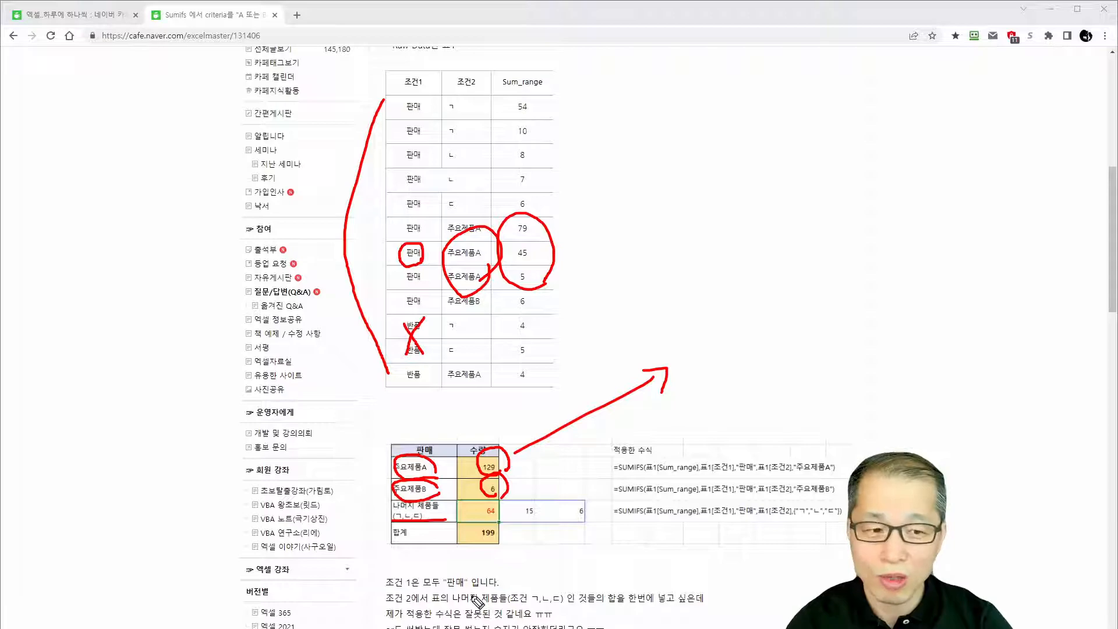
pyautogui.moveTo(481, 234)
pyautogui.mouseDown()
pyautogui.moveTo(448, 277)
pyautogui.moveTo(458, 328)
pyautogui.mouseUp()
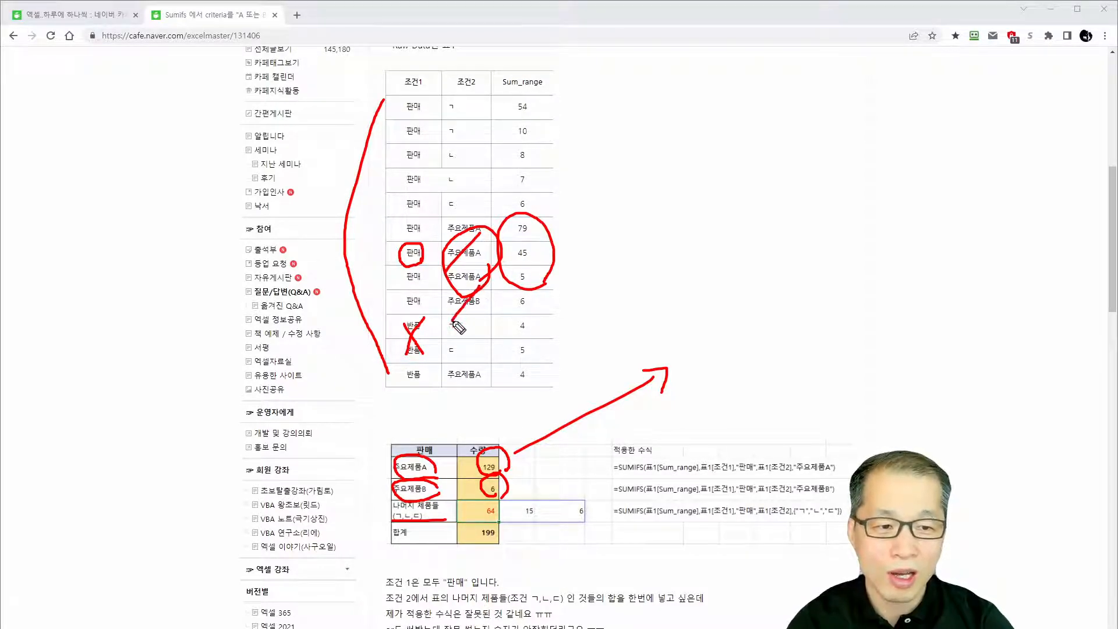
pyautogui.moveTo(502, 161)
pyautogui.mouseDown()
pyautogui.moveTo(418, 169)
pyautogui.moveTo(489, 210)
pyautogui.mouseUp()
pyautogui.moveTo(560, 201)
pyautogui.mouseDown()
pyautogui.moveTo(520, 215)
pyautogui.moveTo(562, 119)
pyautogui.moveTo(552, 213)
pyautogui.mouseUp()
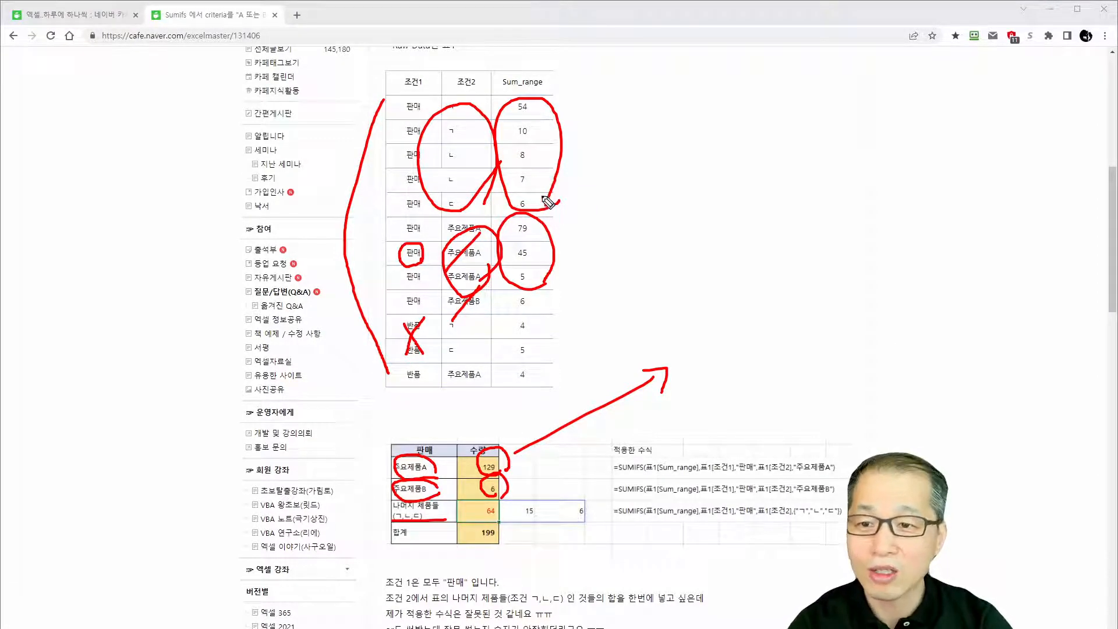
# Bracket the applied SUMIFS formulas and box the 나머지 제품들 result cells with an arrow pointing at them
pyautogui.moveTo(604, 447); pyautogui.dragTo(609, 535)
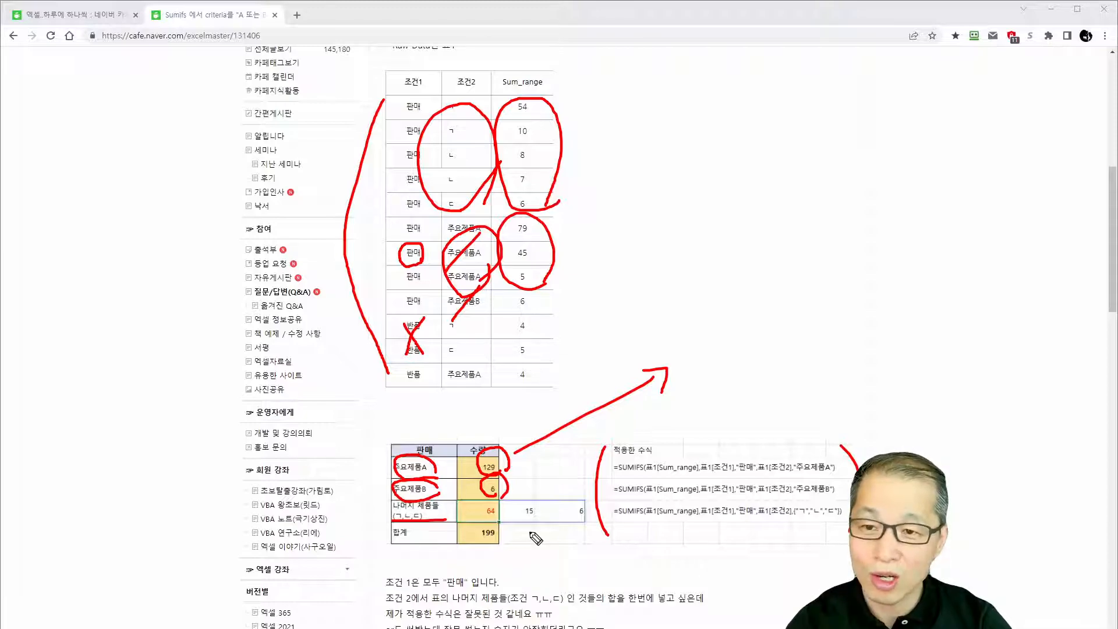
pyautogui.moveTo(448, 521)
pyautogui.mouseDown()
pyautogui.moveTo(583, 527)
pyautogui.moveTo(589, 503)
pyautogui.moveTo(444, 501)
pyautogui.mouseUp()
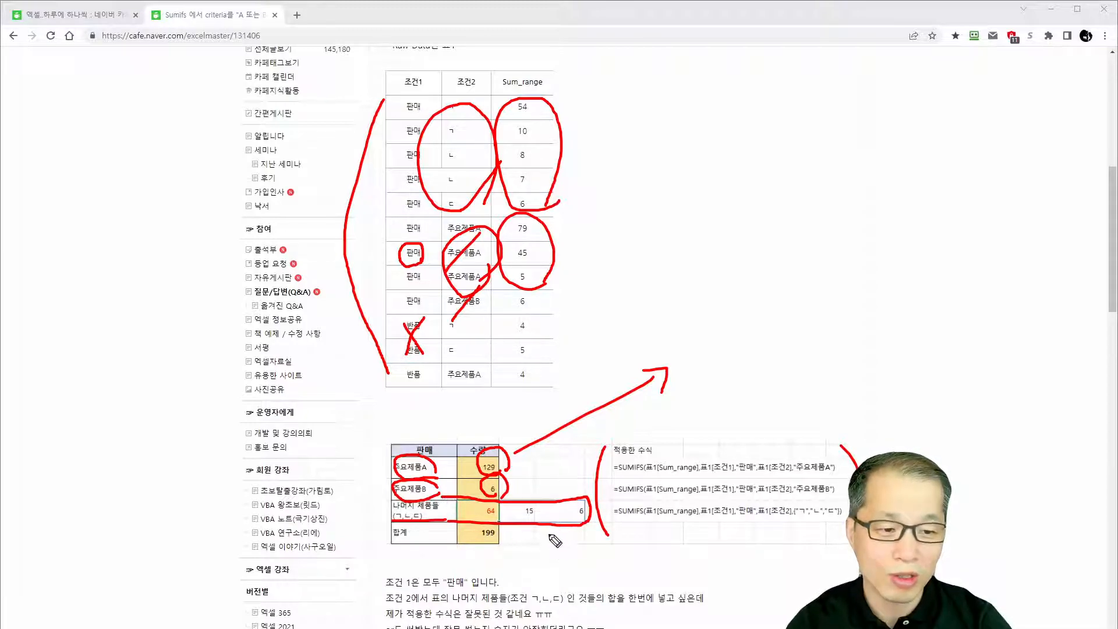
pyautogui.moveTo(560, 568)
pyautogui.mouseDown()
pyautogui.moveTo(547, 536)
pyautogui.moveTo(578, 545)
pyautogui.mouseUp()
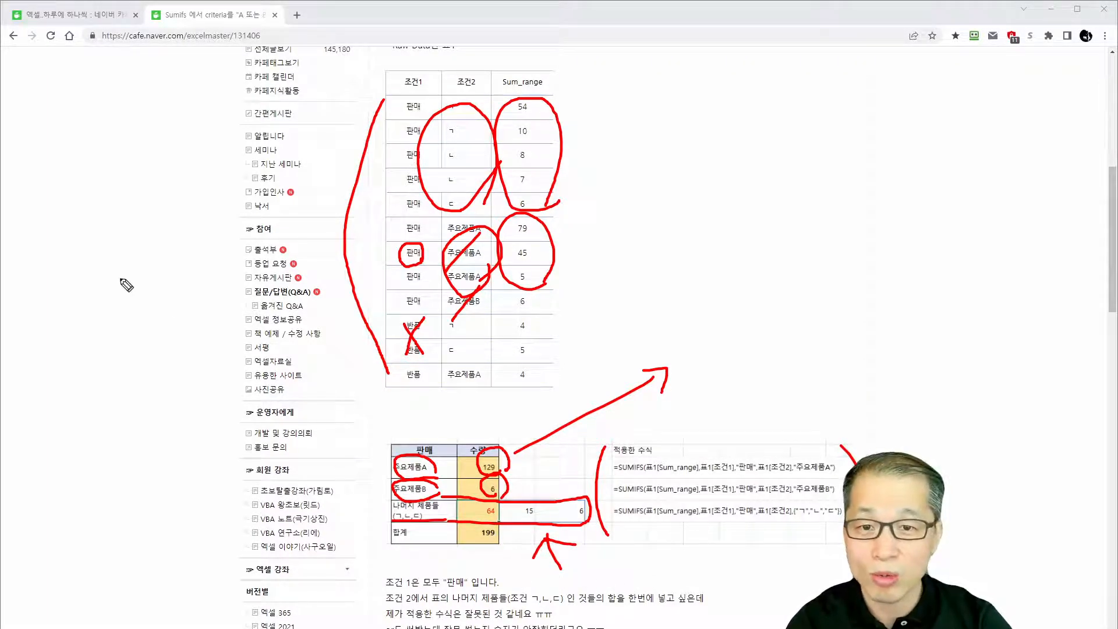
pyautogui.press('Escape')
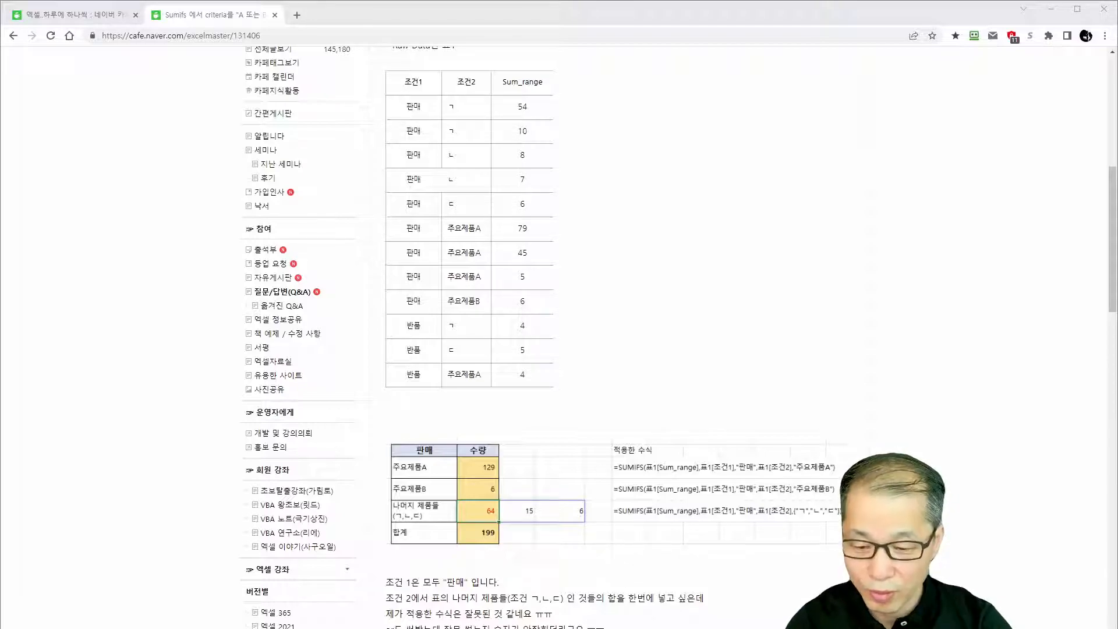
# Switch to the 엑셀질문.xlsx workbook in Excel and hide the empty columns A through G
pyautogui.hotkey('alt', 'Tab')
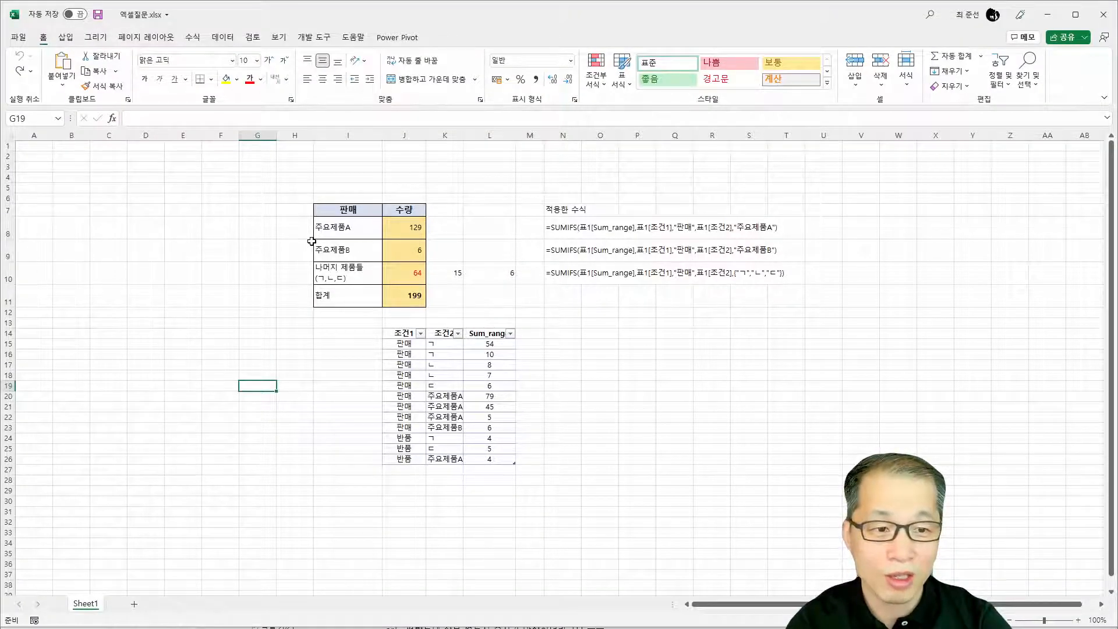
pyautogui.click(271, 135)
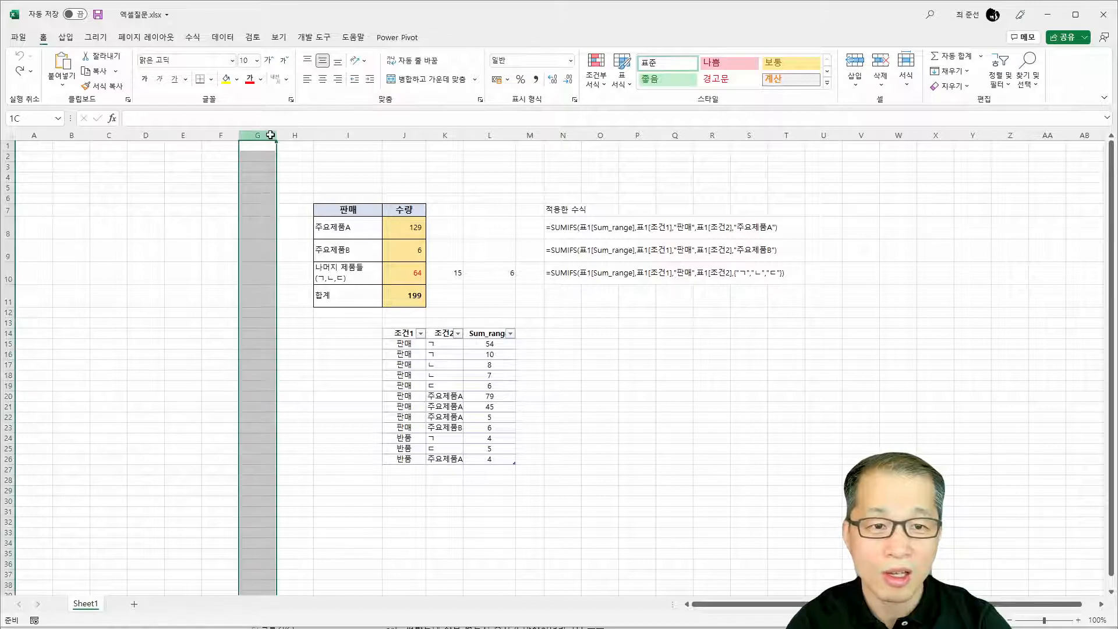
pyautogui.moveTo(267, 135); pyautogui.dragTo(34, 135)
pyautogui.rightClick(146, 201)
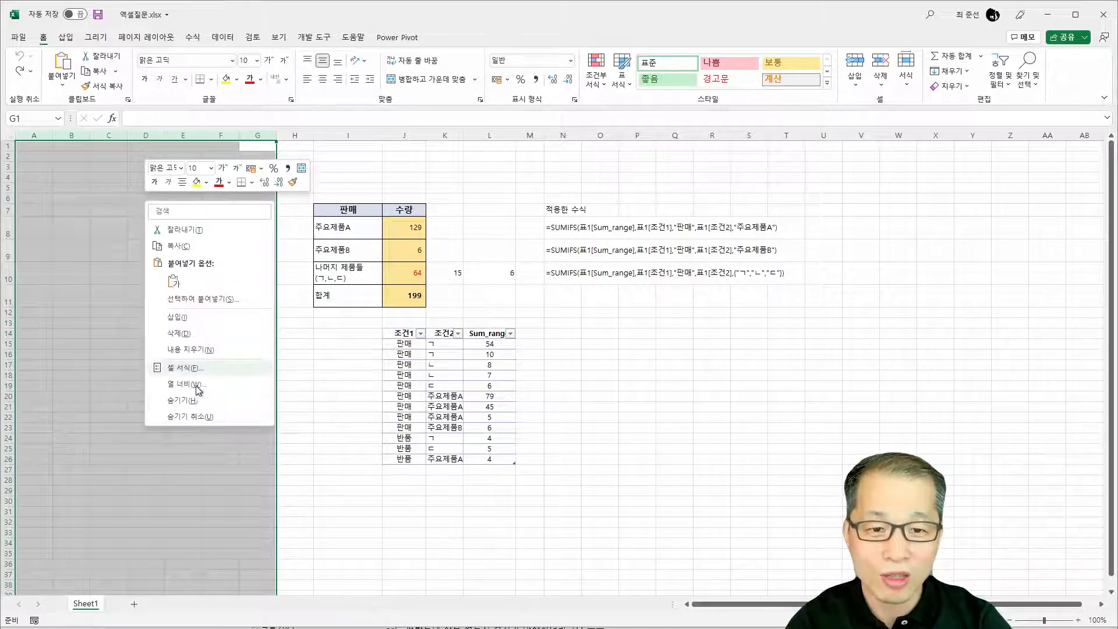
pyautogui.click(182, 401)
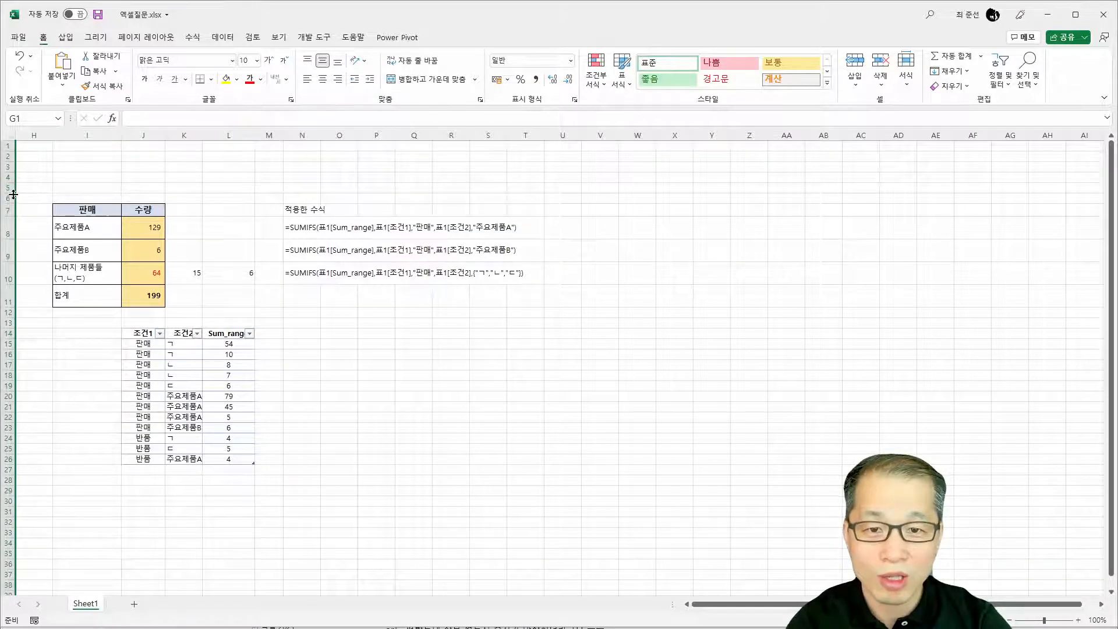
# Hide the empty rows 1 through 5 above the summary table
pyautogui.moveTo(9, 189); pyautogui.dragTo(40, 146)
pyautogui.rightClick(126, 158)
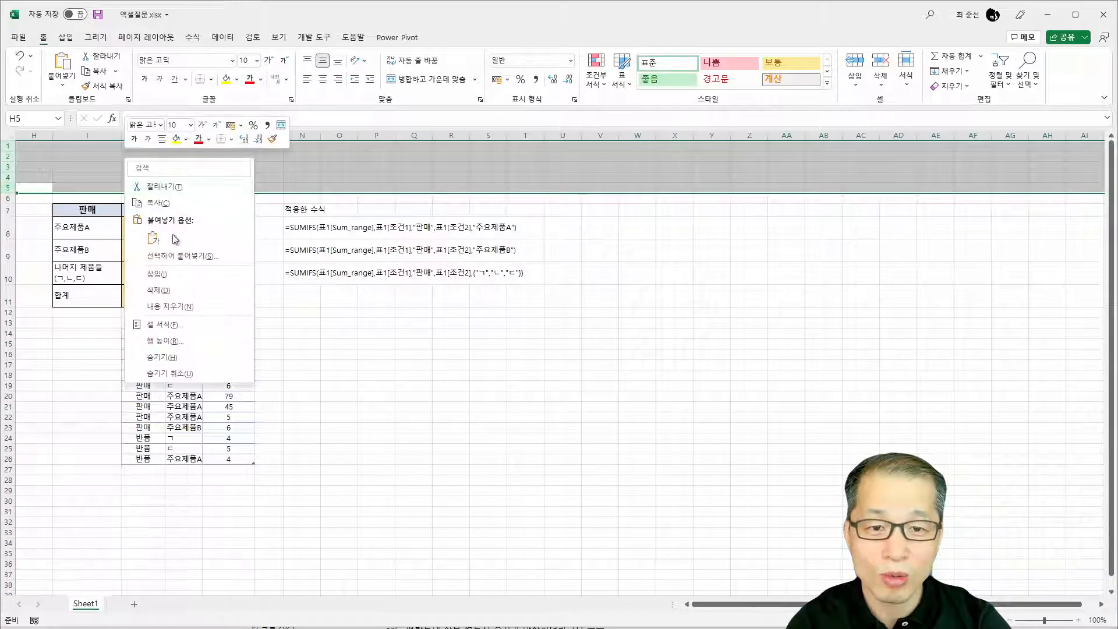
pyautogui.click(169, 358)
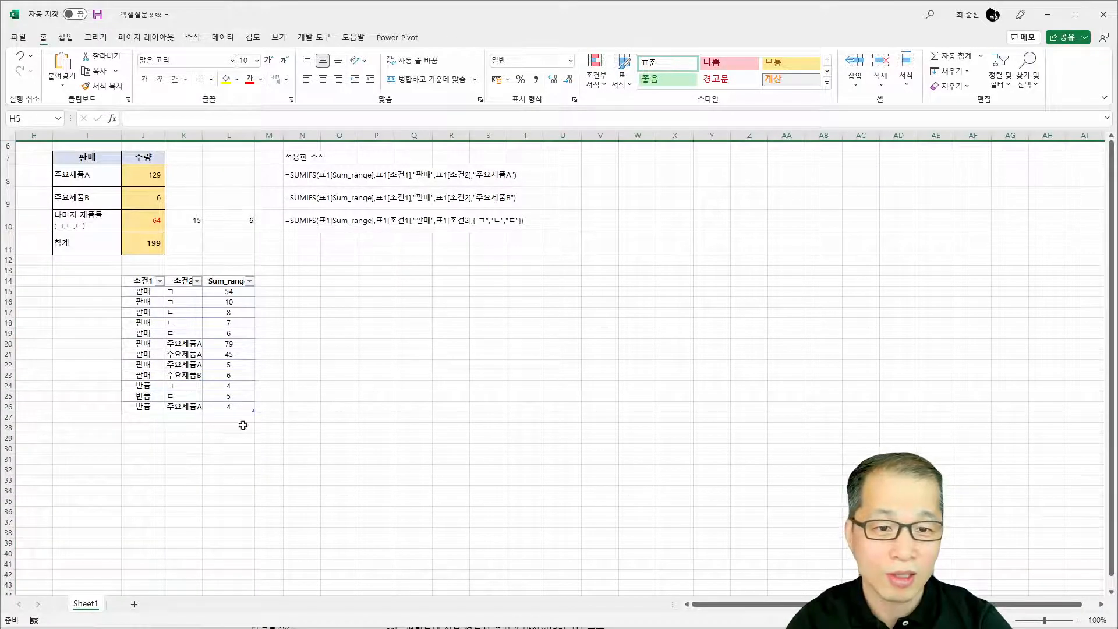
# Examine the SUMIFS formulas in J8 and J9 that total 판매 for 주요제품A and 주요제품B
pyautogui.click(1079, 620)
pyautogui.click(1079, 620)
pyautogui.click(1079, 620)
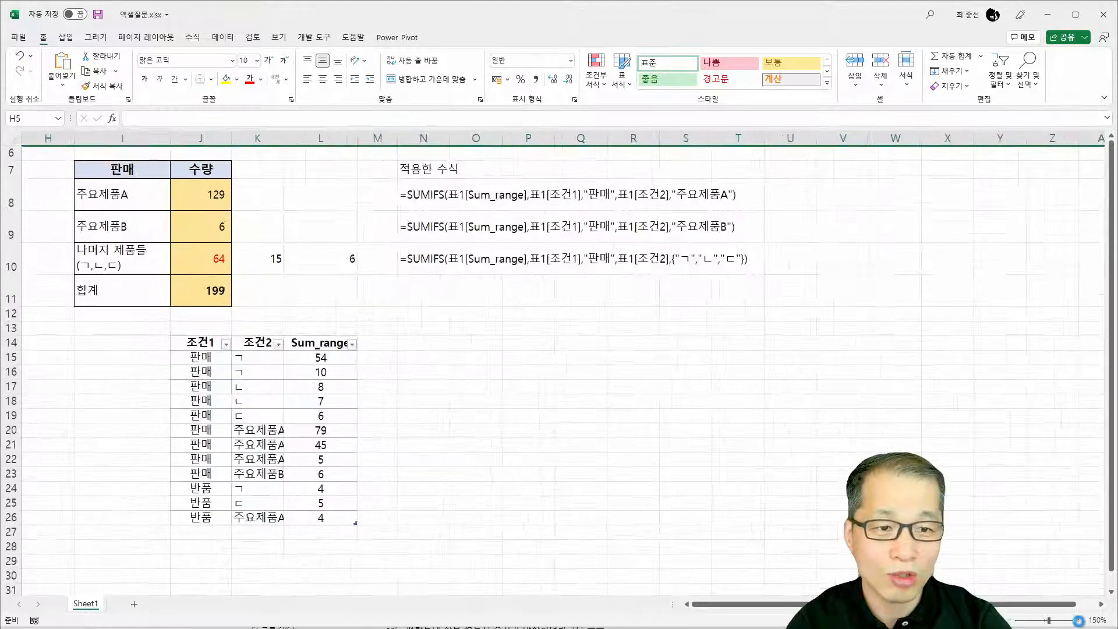
pyautogui.click(1079, 620)
pyautogui.click(1079, 621)
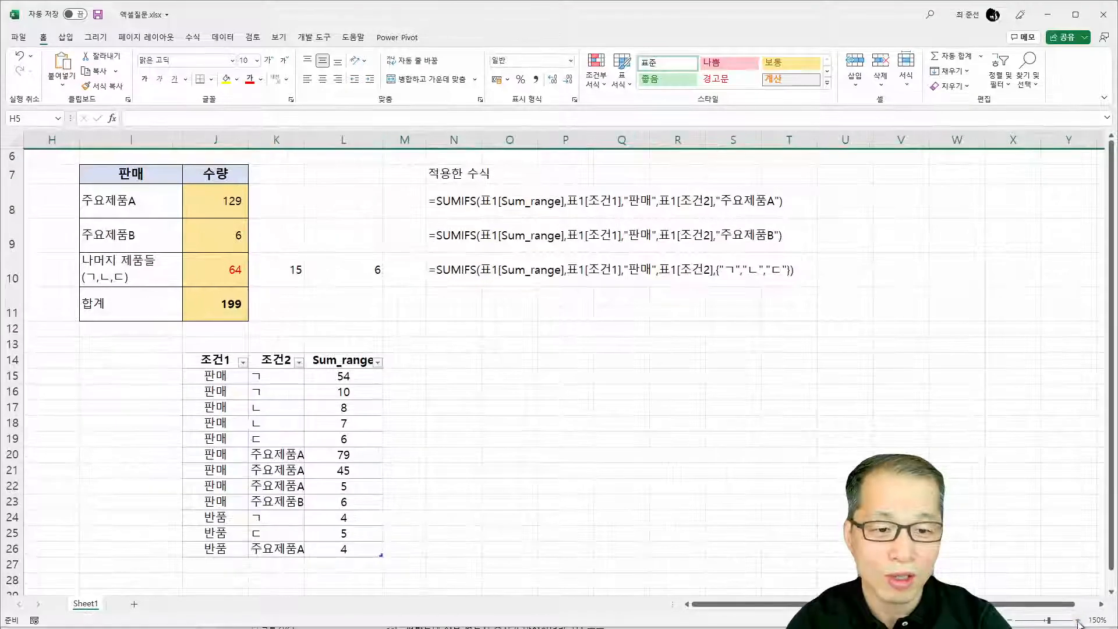
pyautogui.click(227, 202)
pyautogui.doubleClick(226, 202)
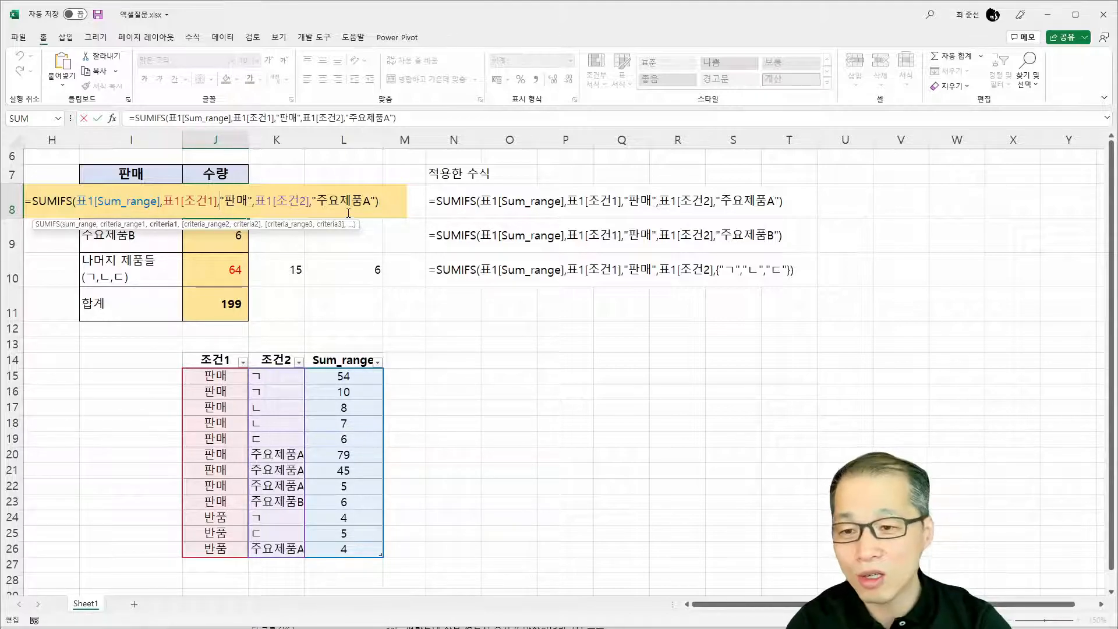
pyautogui.press('Escape')
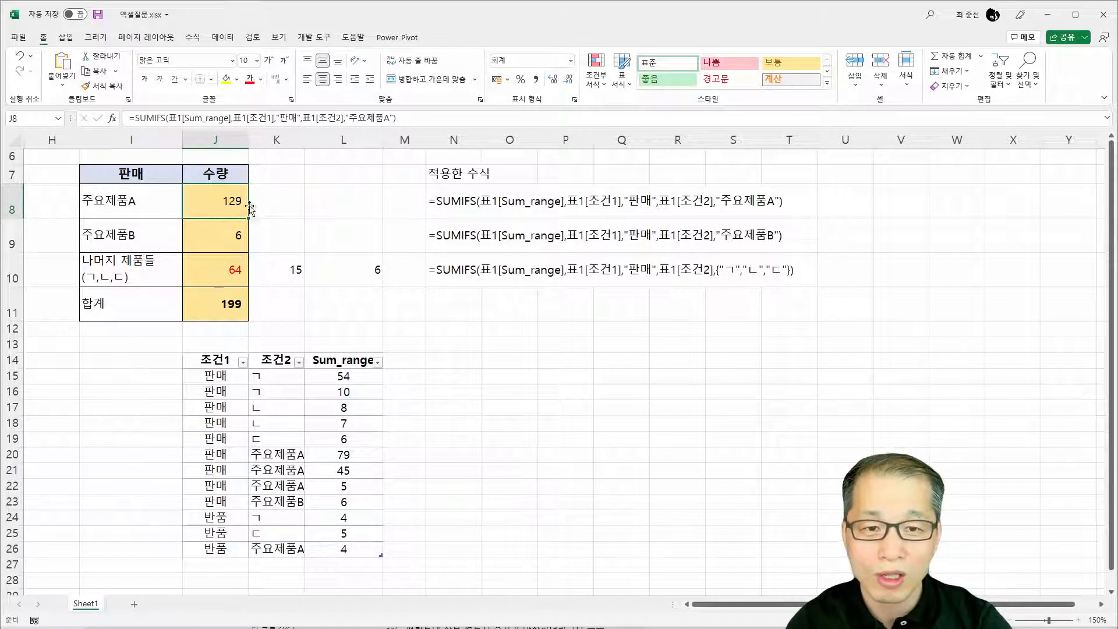
pyautogui.doubleClick(230, 235)
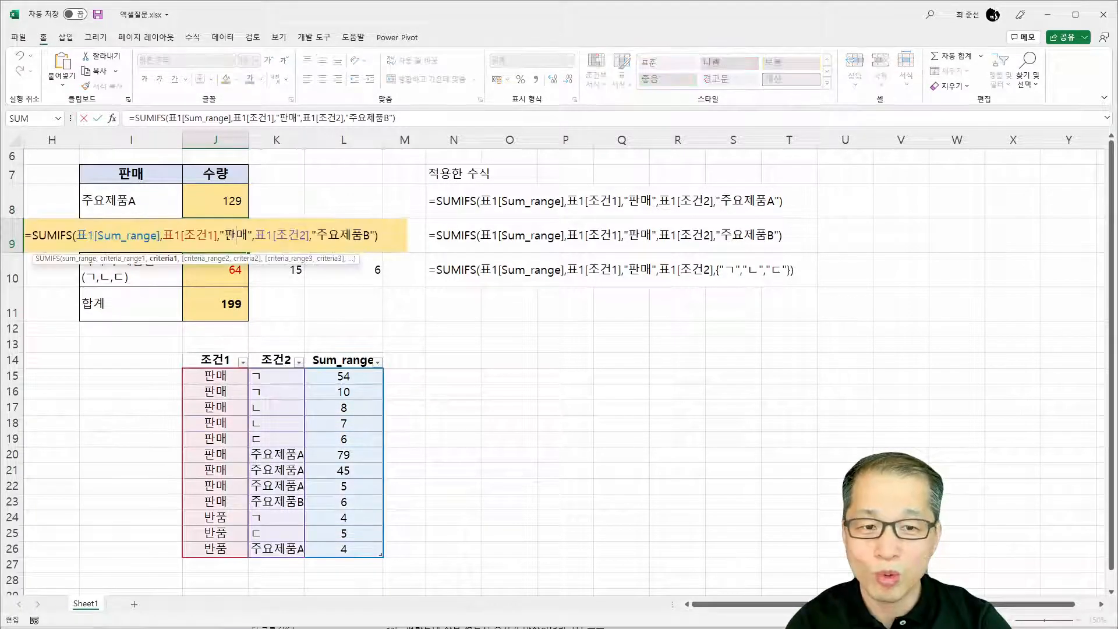
# Delete the array-criteria SUMIFS formula for 나머지 제품들 in J10, along with its results across J10:L10
pyautogui.click(236, 264)
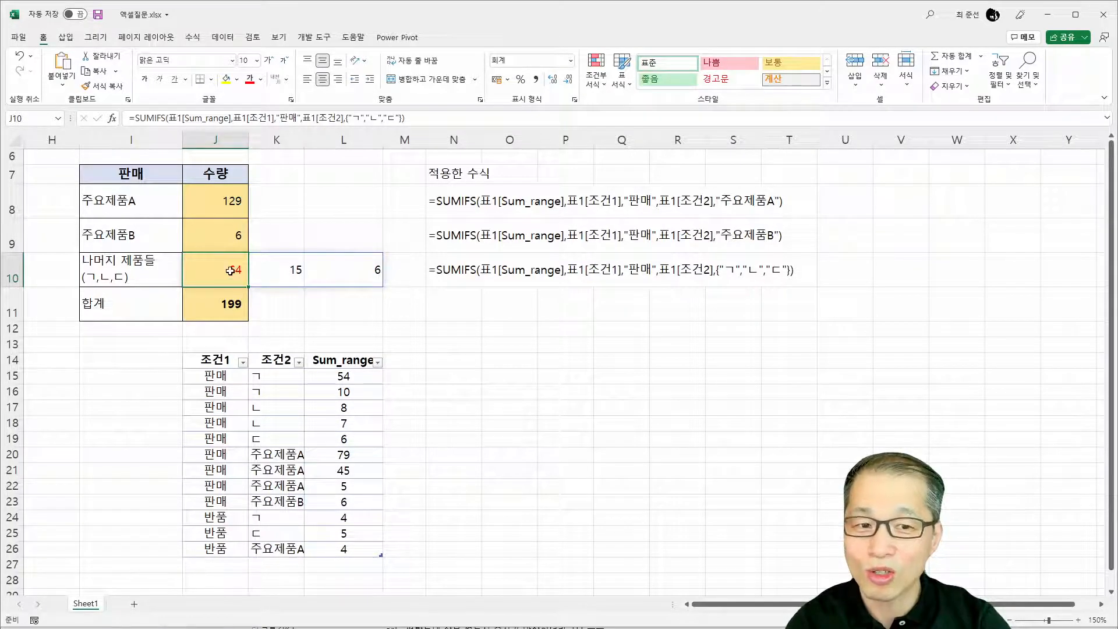
pyautogui.moveTo(233, 279); pyautogui.dragTo(325, 270)
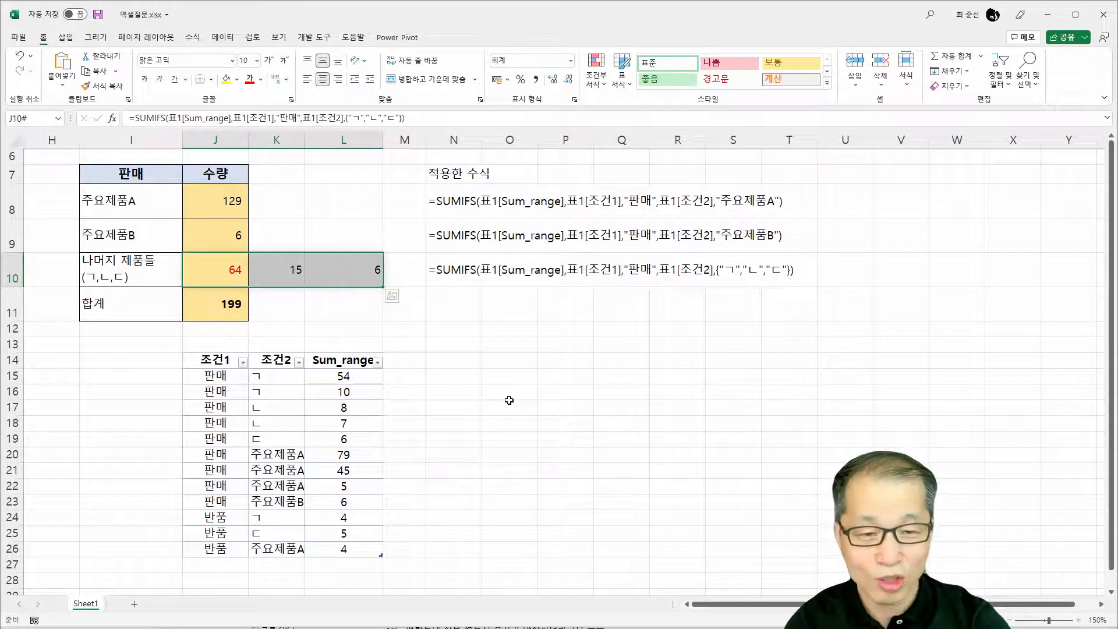
pyautogui.press('Delete')
pyautogui.click(238, 315)
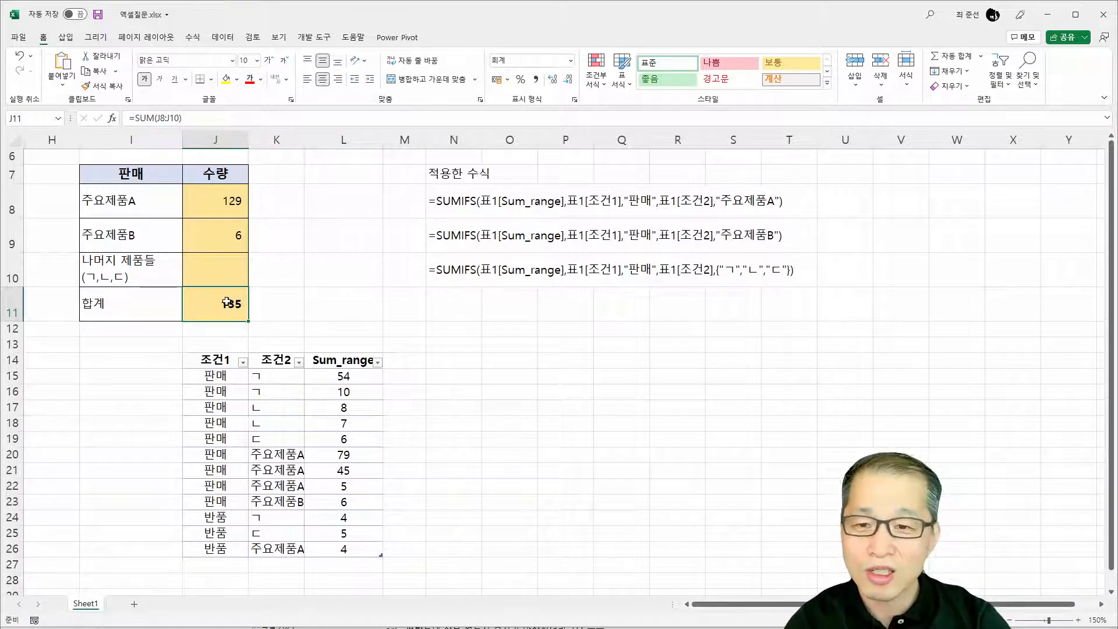
# Replace the 합계 formula in J11 with the start of a SUMIF formula that uses 표1[조건1] as its range
pyautogui.click(226, 271)
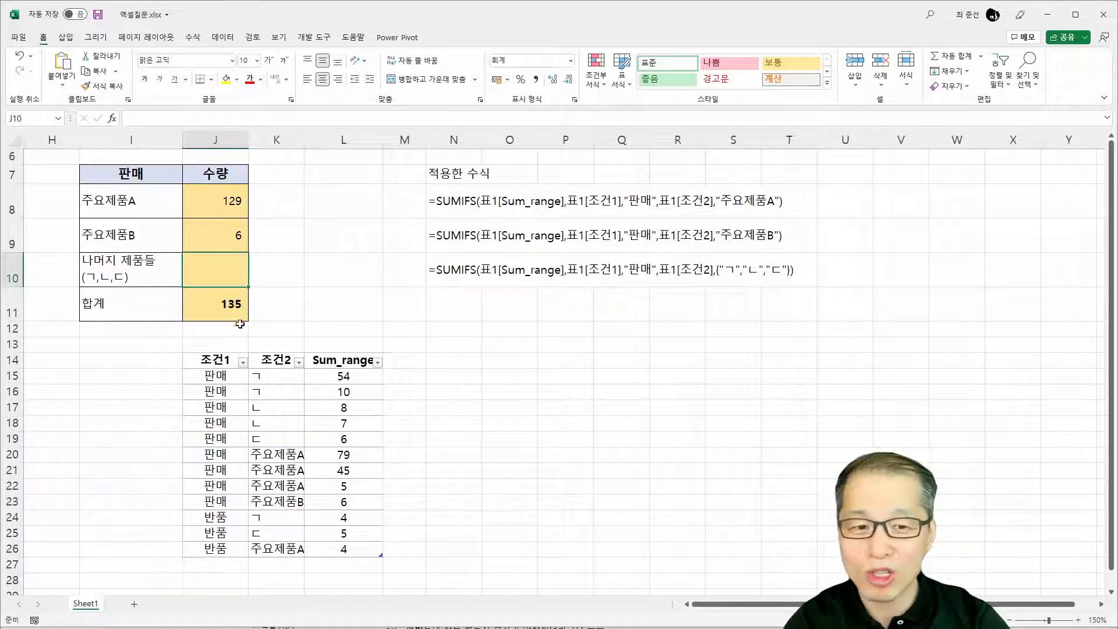
pyautogui.click(221, 376)
pyautogui.moveTo(220, 376); pyautogui.dragTo(221, 501)
pyautogui.click(352, 383)
pyautogui.moveTo(353, 383); pyautogui.dragTo(347, 496)
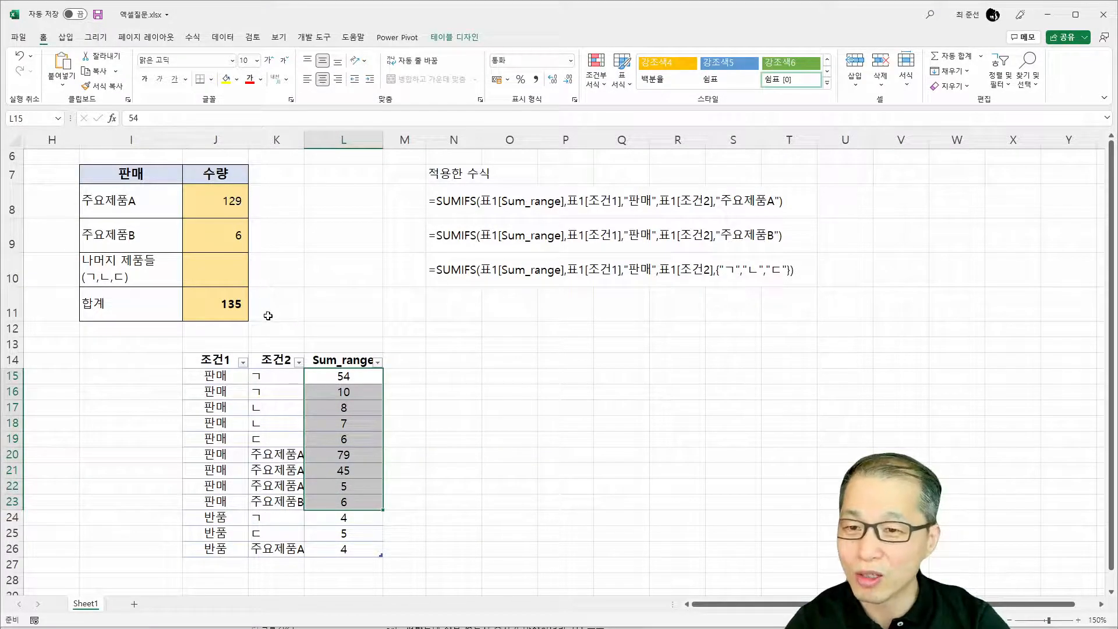
pyautogui.click(225, 294)
pyautogui.press('BackSpace')
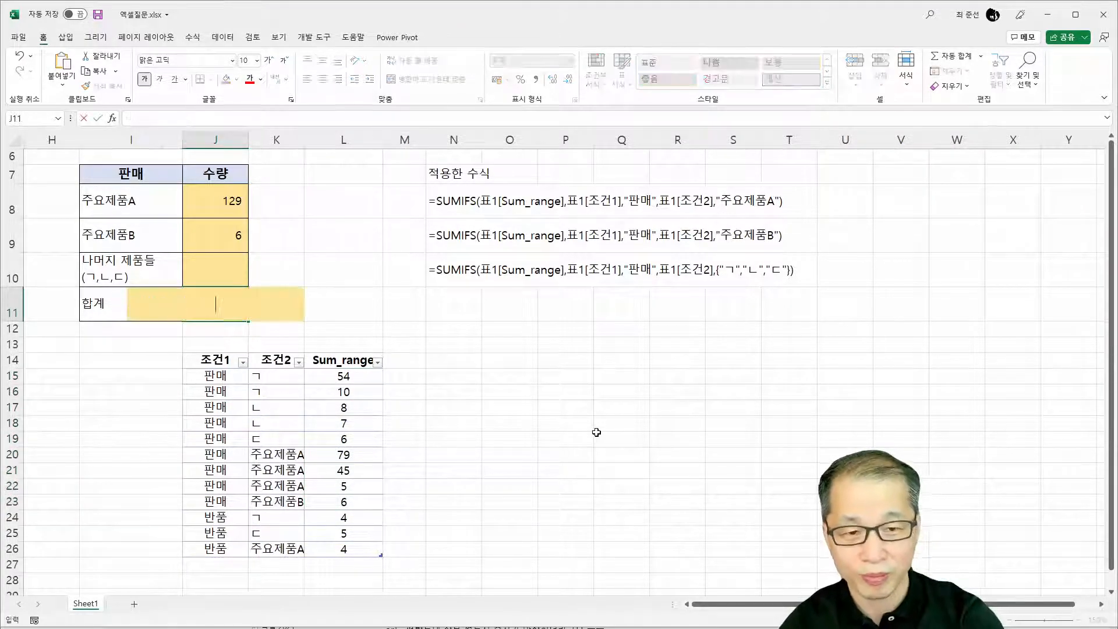
pyautogui.write('=')
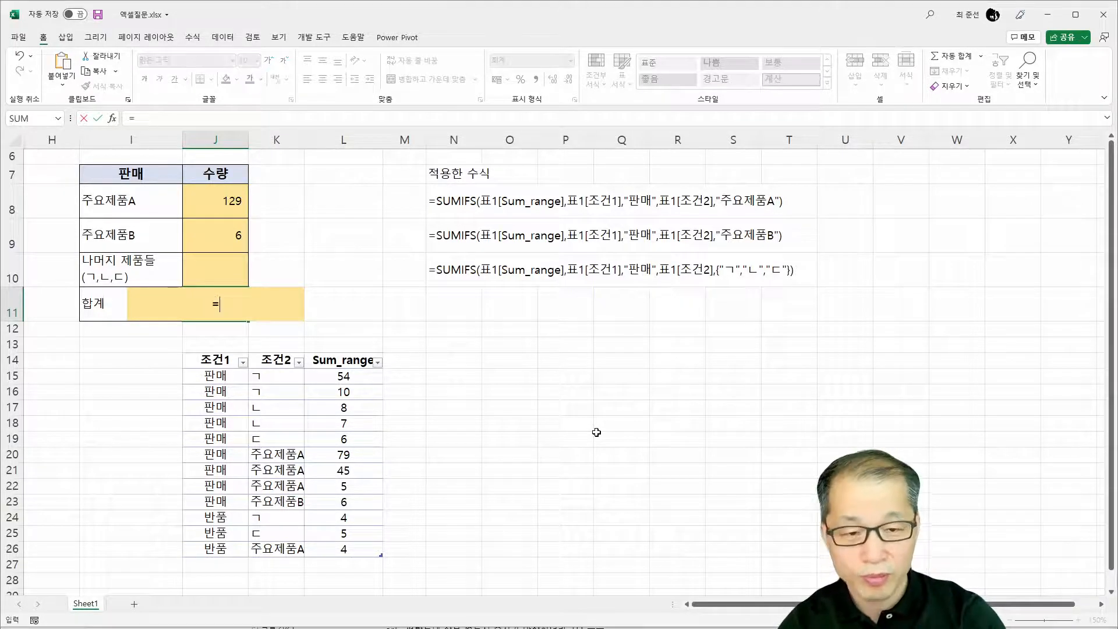
pyautogui.write('SUMIF(')
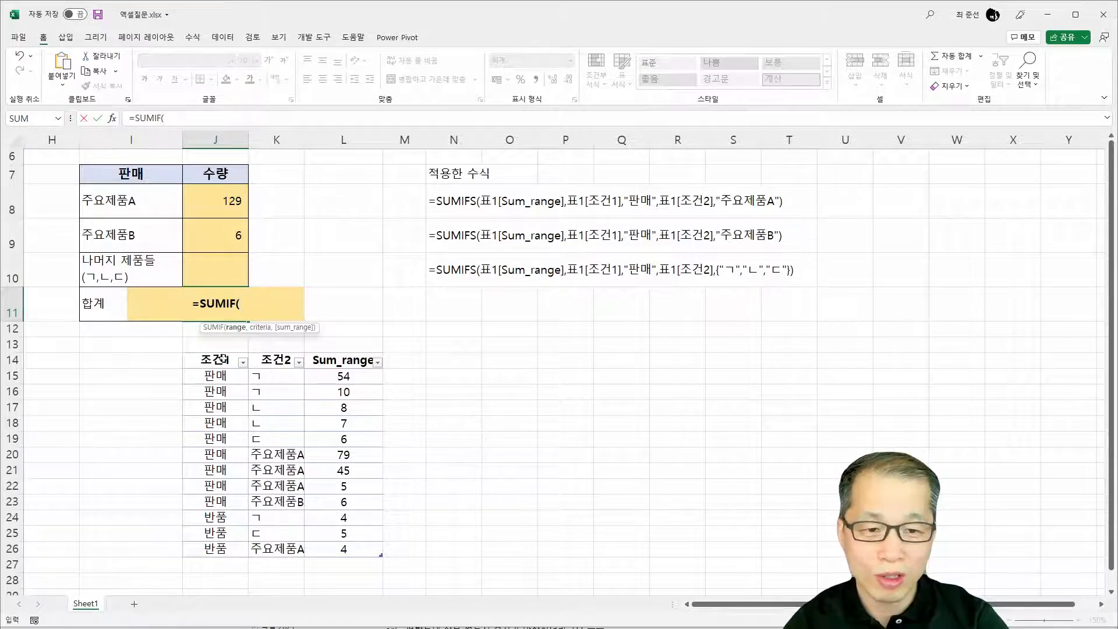
pyautogui.click(219, 352)
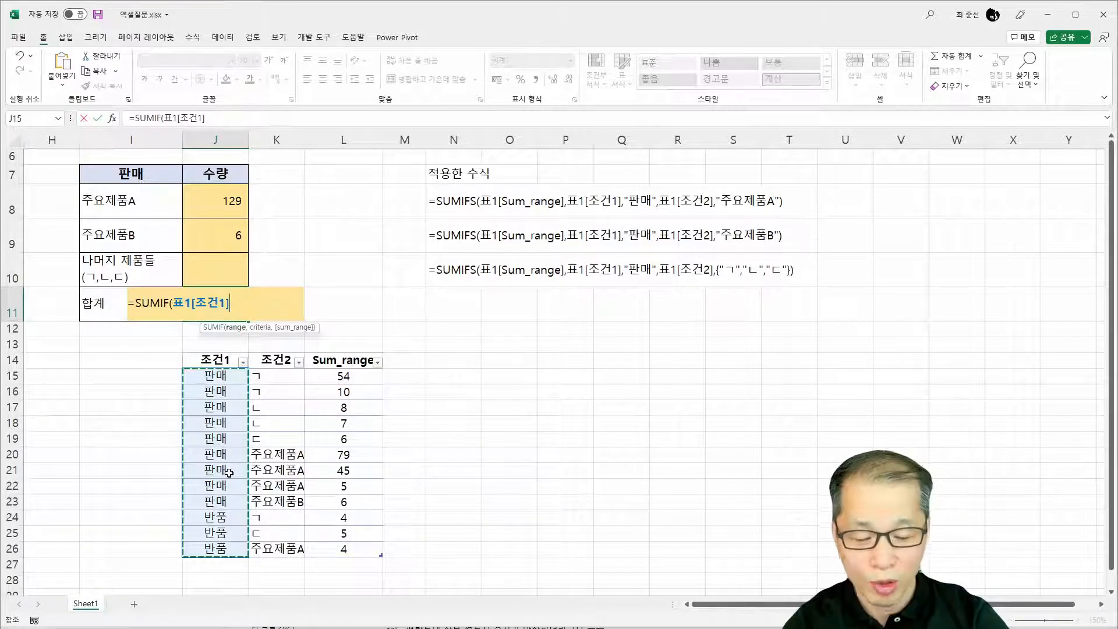
# Complete the SUMIF formula in J11 with the criterion "판매" and 표1[Sum_range] as the sum range
pyautogui.write(',')
pyautogui.write(' "VKS')
pyautogui.press('BackSpace')
pyautogui.press('BackSpace')
pyautogui.press('BackSpace')
pyautogui.write('판매",')
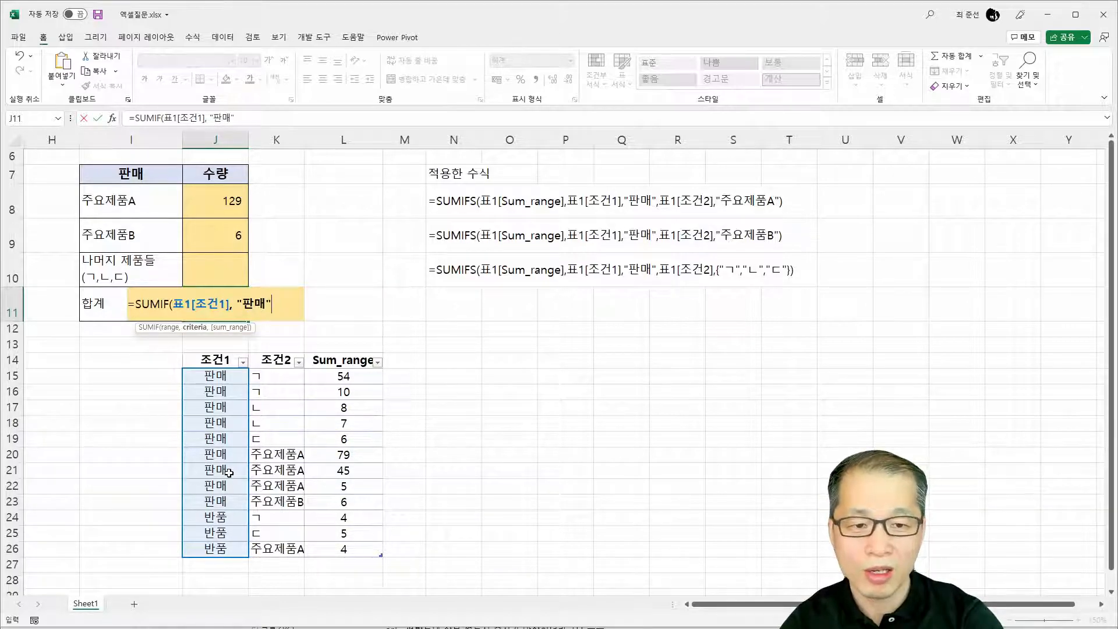
pyautogui.click(365, 355)
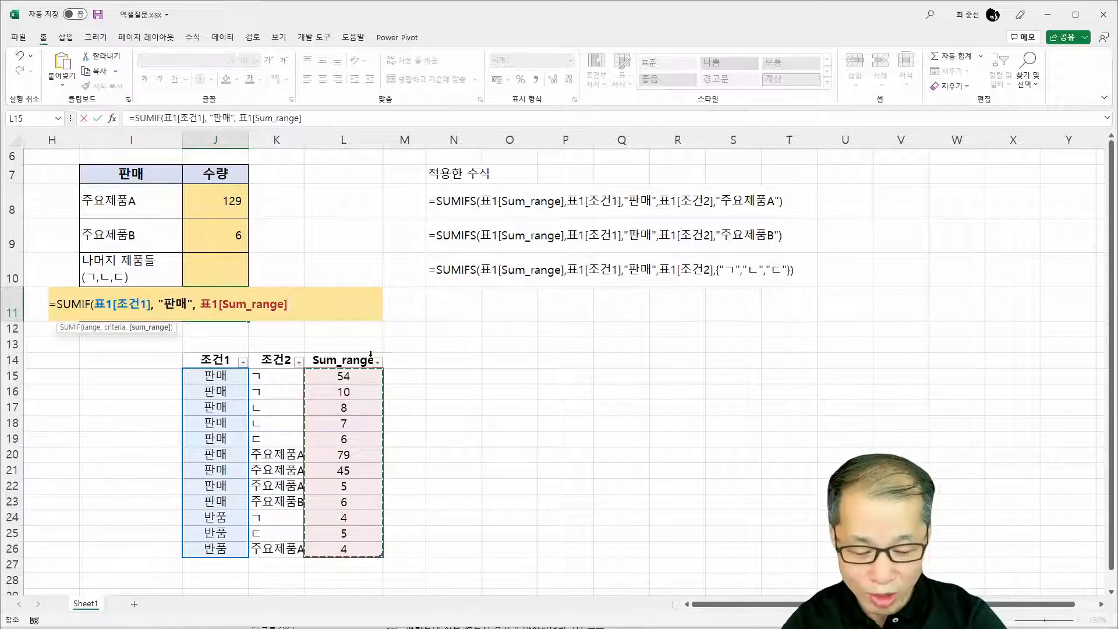
pyautogui.press('Return')
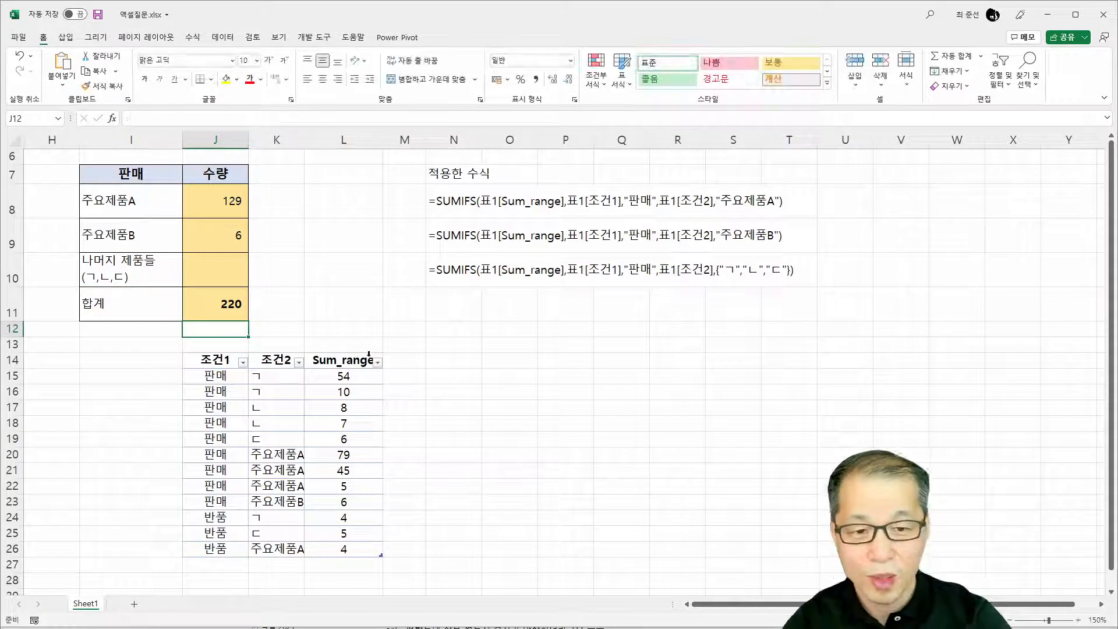
# Enter a formula in J10 for 나머지 제품들 that subtracts the SUM of J8:J9 from the 합계 in J11
pyautogui.click(236, 304)
pyautogui.click(224, 276)
pyautogui.moveTo(234, 206); pyautogui.dragTo(234, 238)
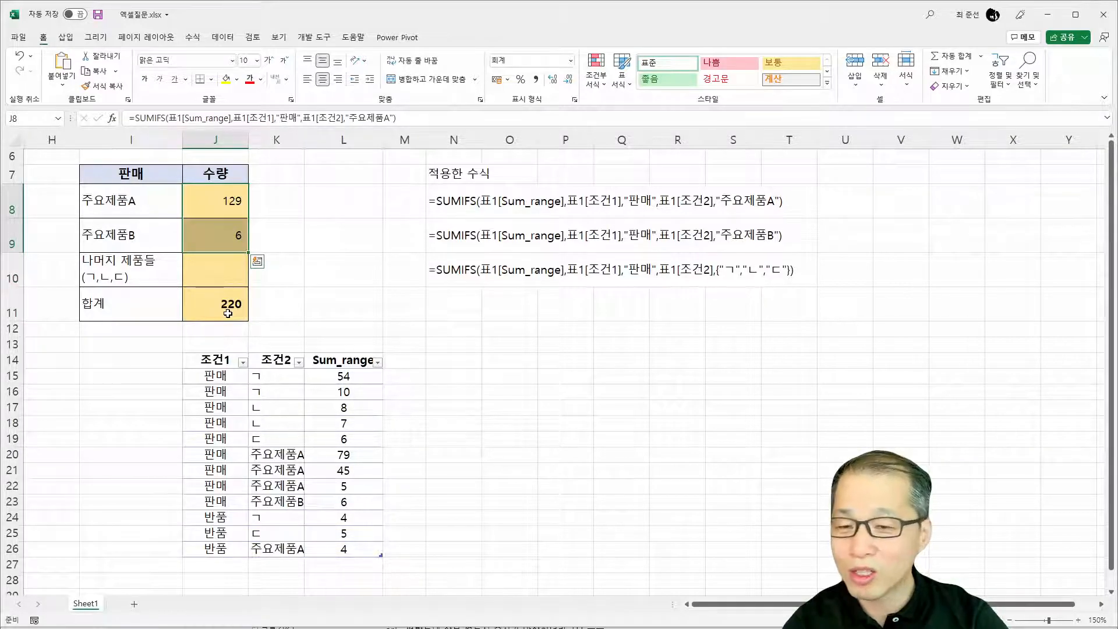
pyautogui.click(232, 266)
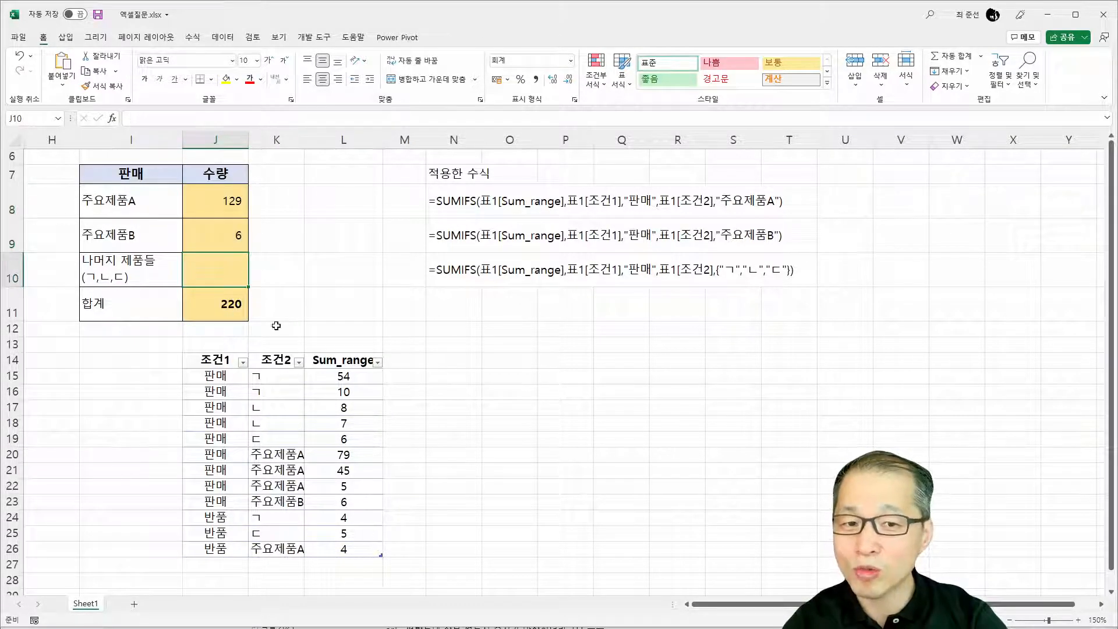
pyautogui.write('=')
pyautogui.press('Down')
pyautogui.write('-녀')
pyautogui.press('BackSpace')
pyautogui.write('sum')
pyautogui.press('Tab')
pyautogui.moveTo(239, 211); pyautogui.dragTo(238, 236)
pyautogui.press('Return')
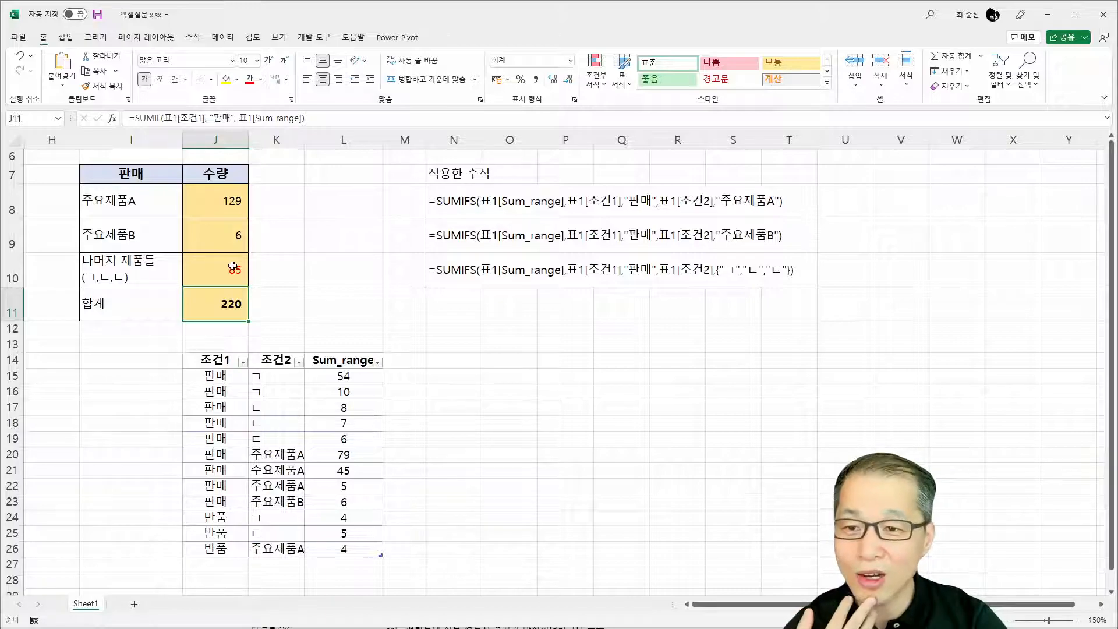
# Remove the written-out 적용한 수식 notes from columns N through T
pyautogui.click(458, 133)
pyautogui.moveTo(458, 134); pyautogui.dragTo(789, 140)
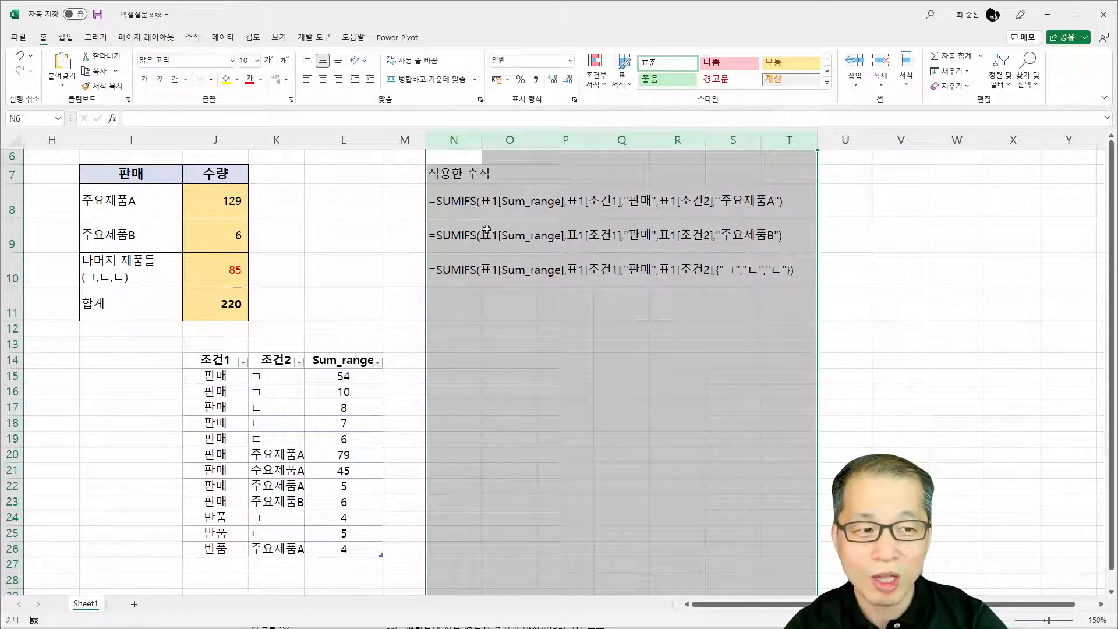
pyautogui.rightClick(503, 217)
pyautogui.click(545, 345)
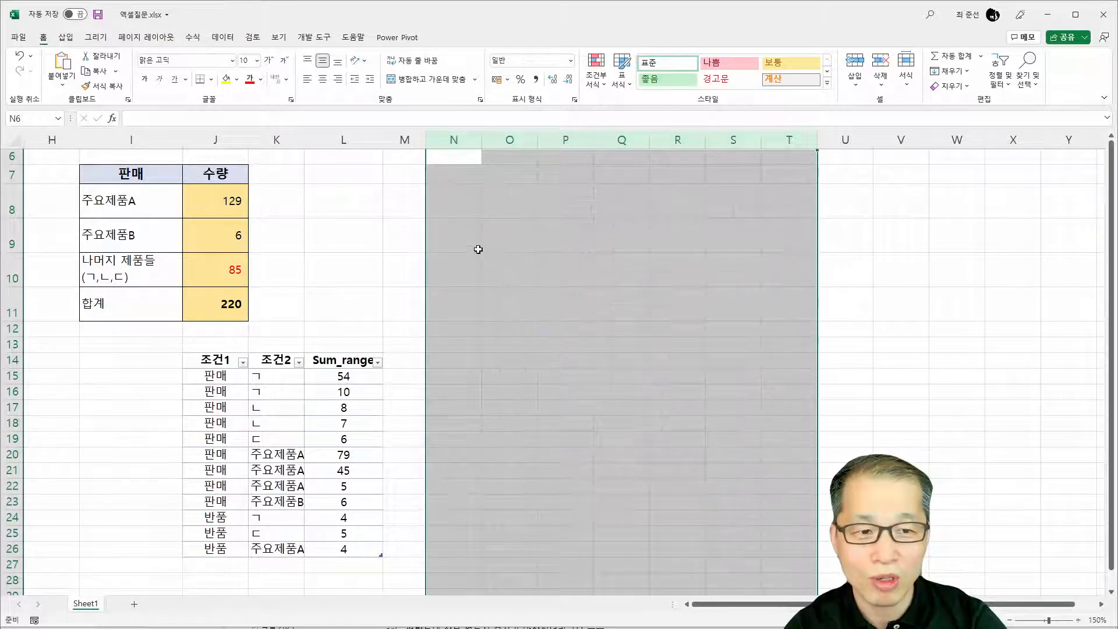
# Start a SUMIFS formula in N8 that sums 표1[Sum_range] where 표1[조건1] equals "판매"
pyautogui.click(446, 205)
pyautogui.write('=')
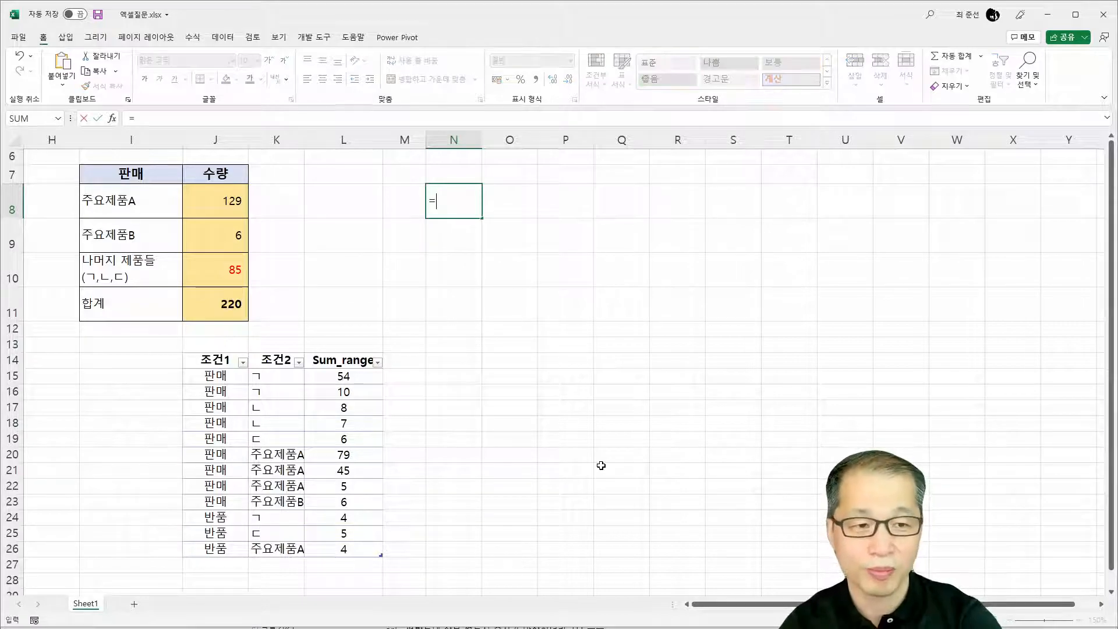
pyautogui.write('SUMIFS(')
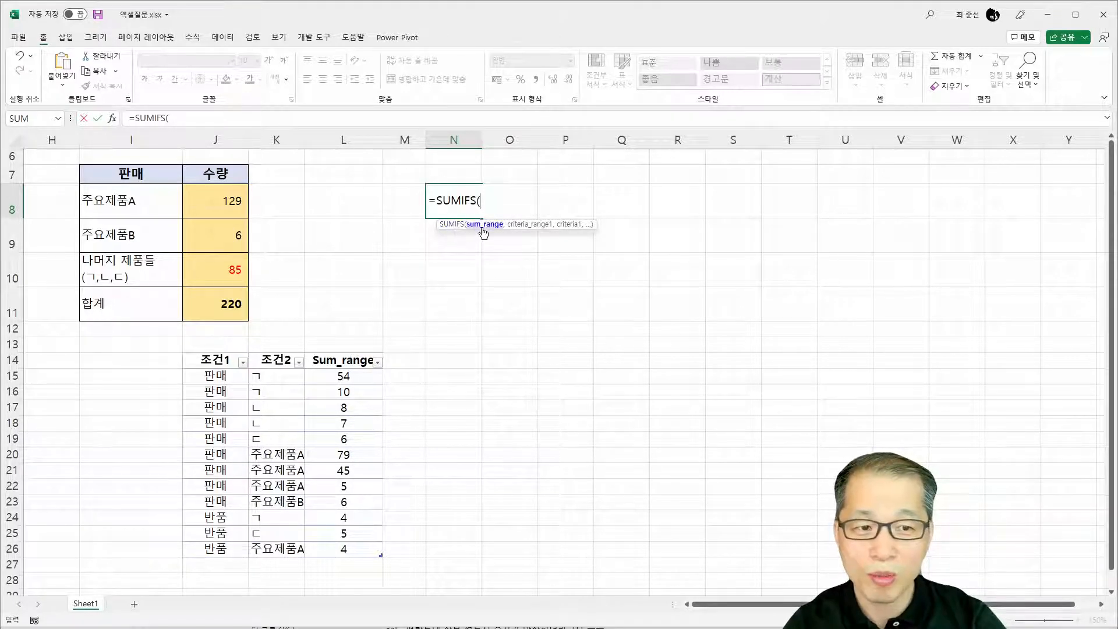
pyautogui.click(345, 351)
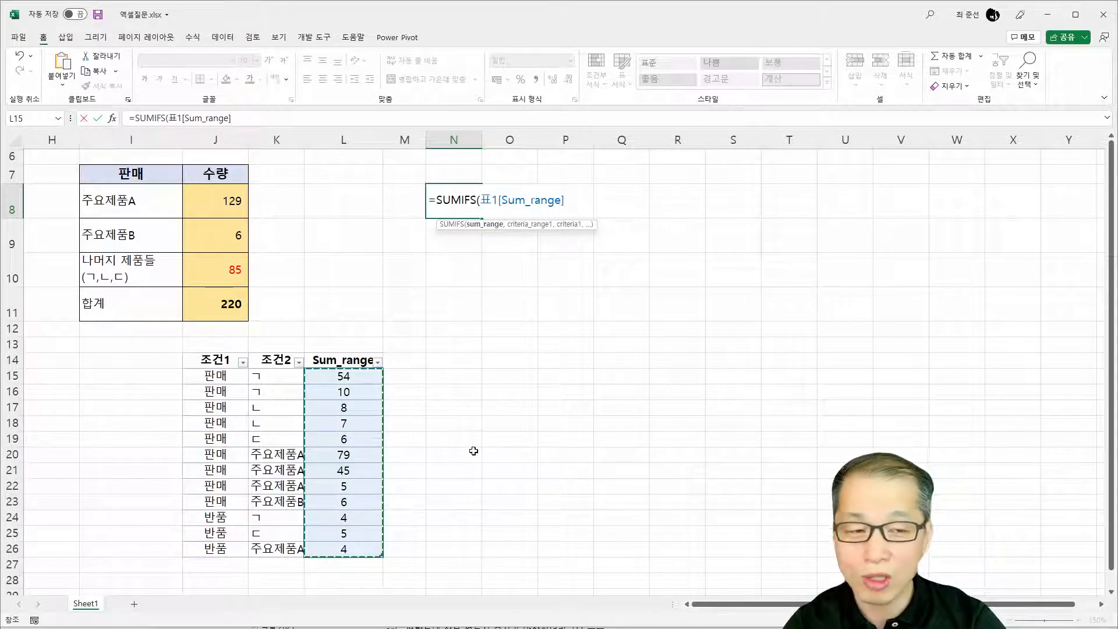
pyautogui.write(',')
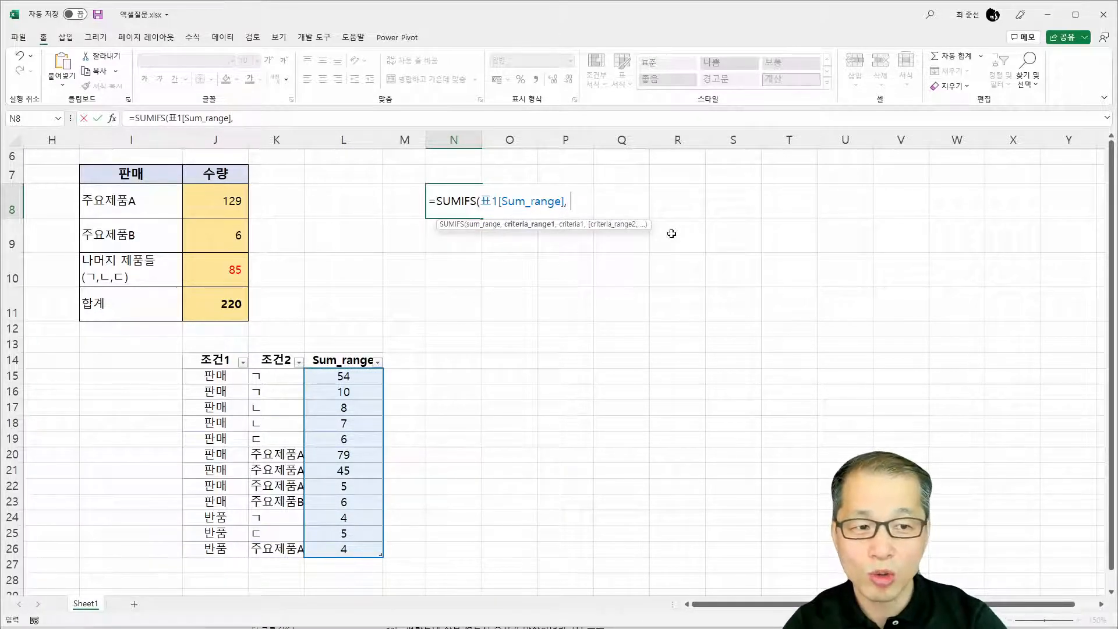
pyautogui.click(212, 354)
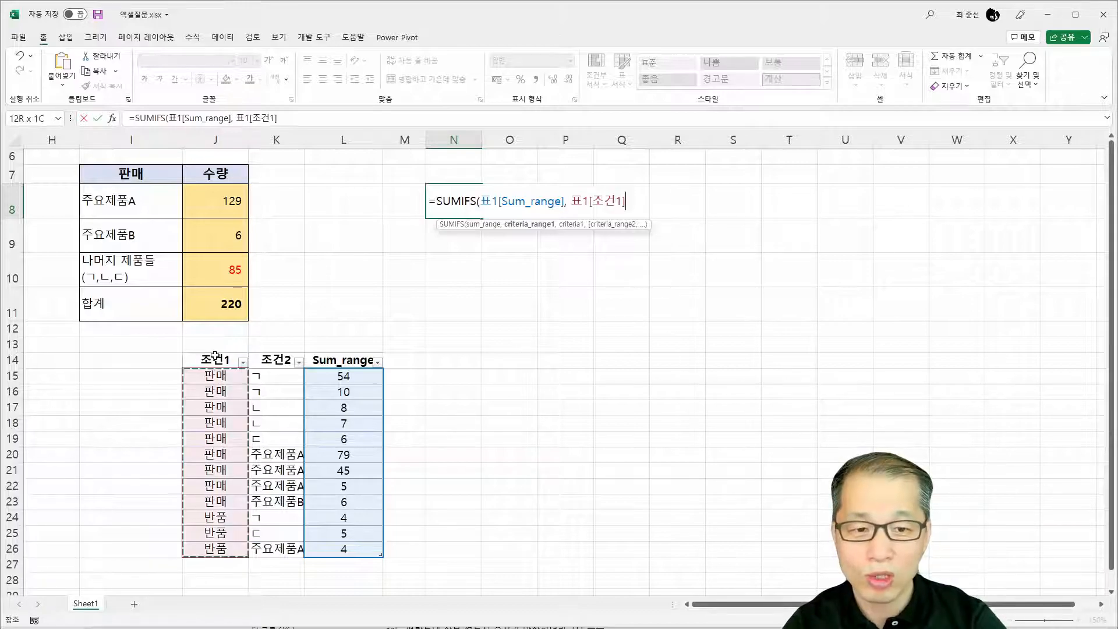
pyautogui.write(', "')
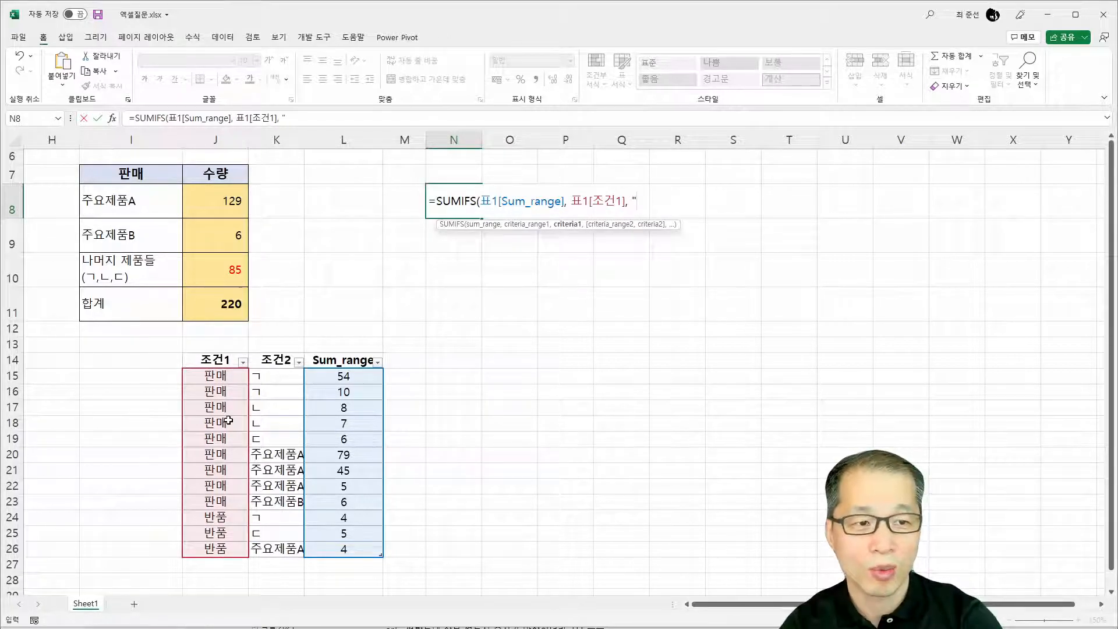
pyautogui.write('판')
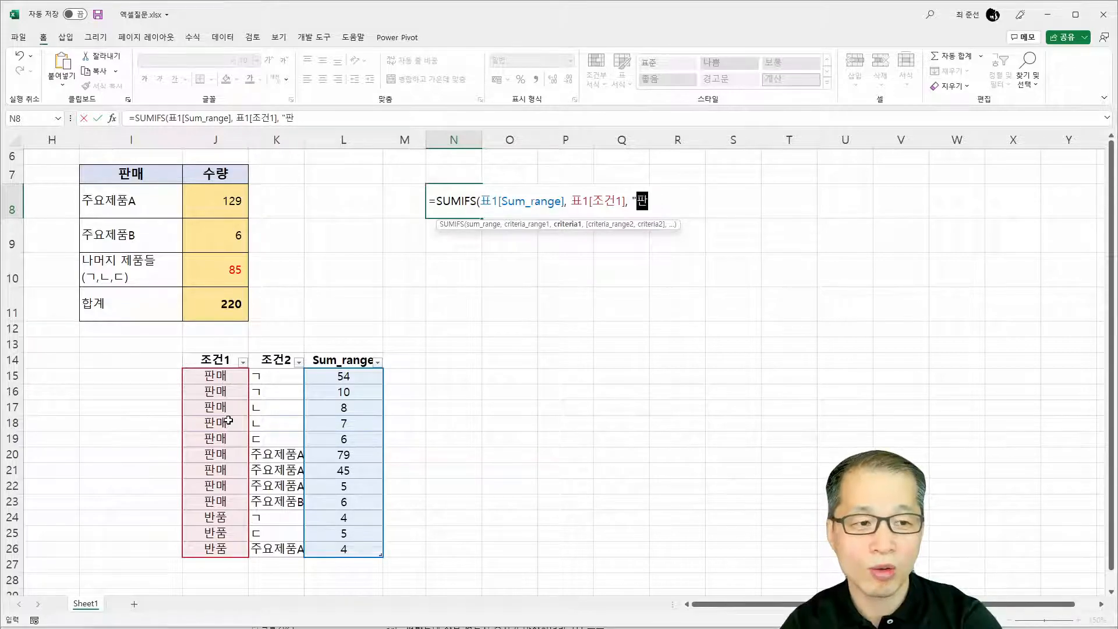
pyautogui.write('ㅁ')
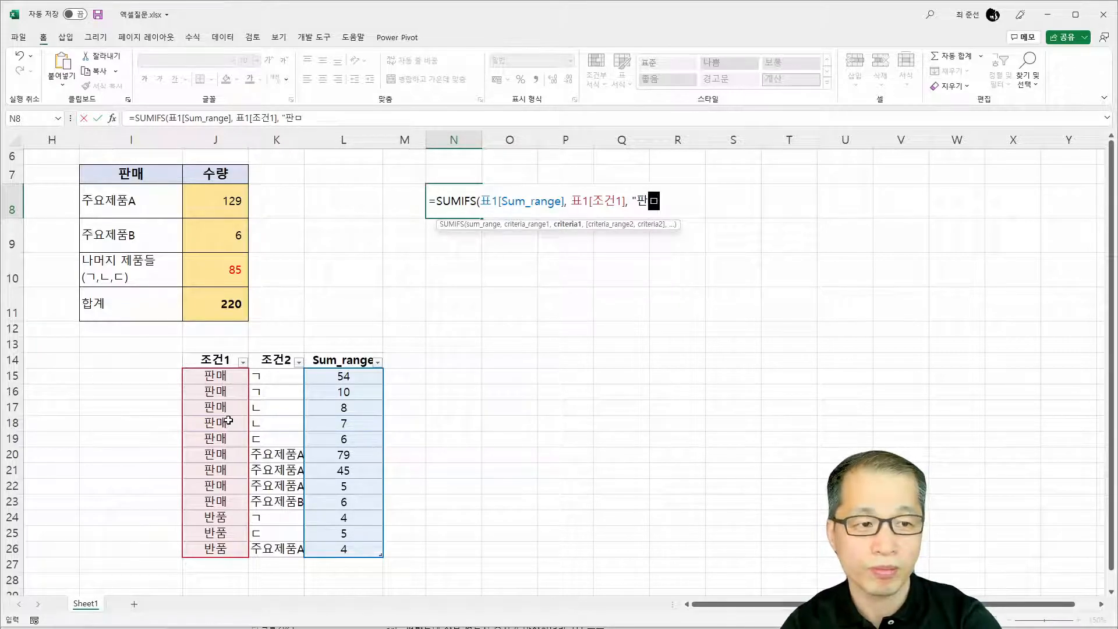
pyautogui.write('ㅐ",')
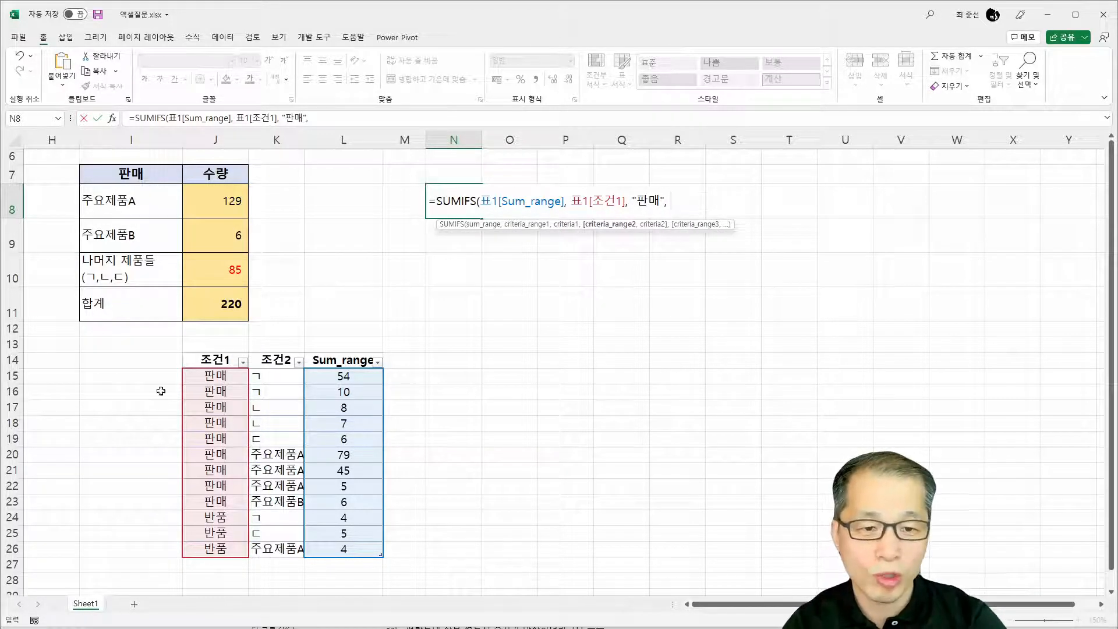
# Complete the SUMIFS formula in N8 with 표1[조건2] as the second criteria range and the array {"ㄱ", "ㄴ", "ㄷ"} as its criteria
pyautogui.click(279, 358)
pyautogui.write(', {')
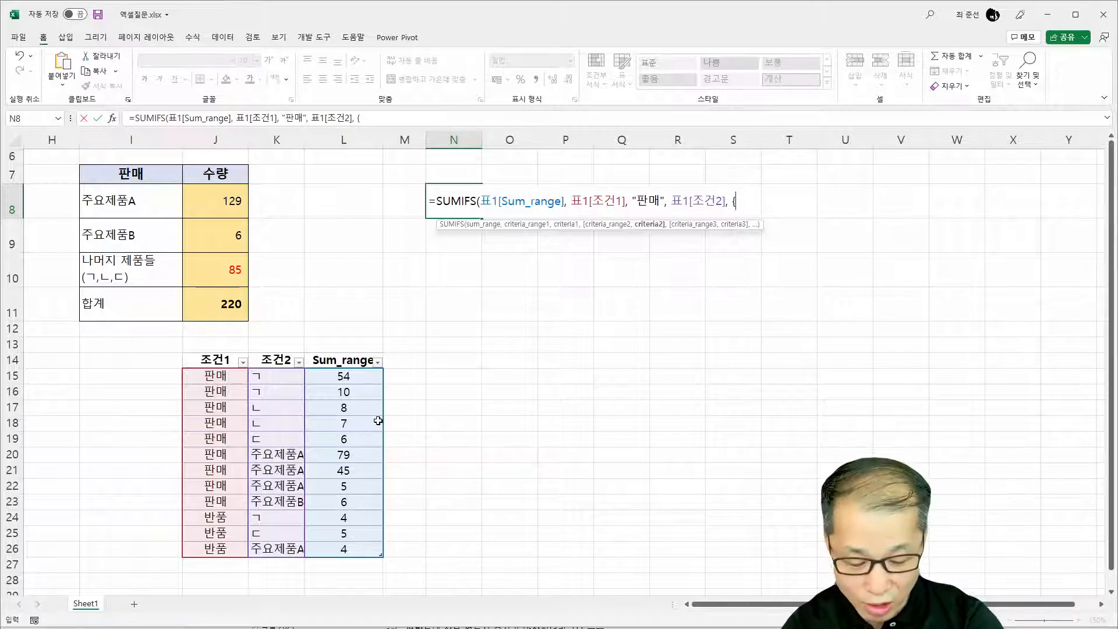
pyautogui.write('"')
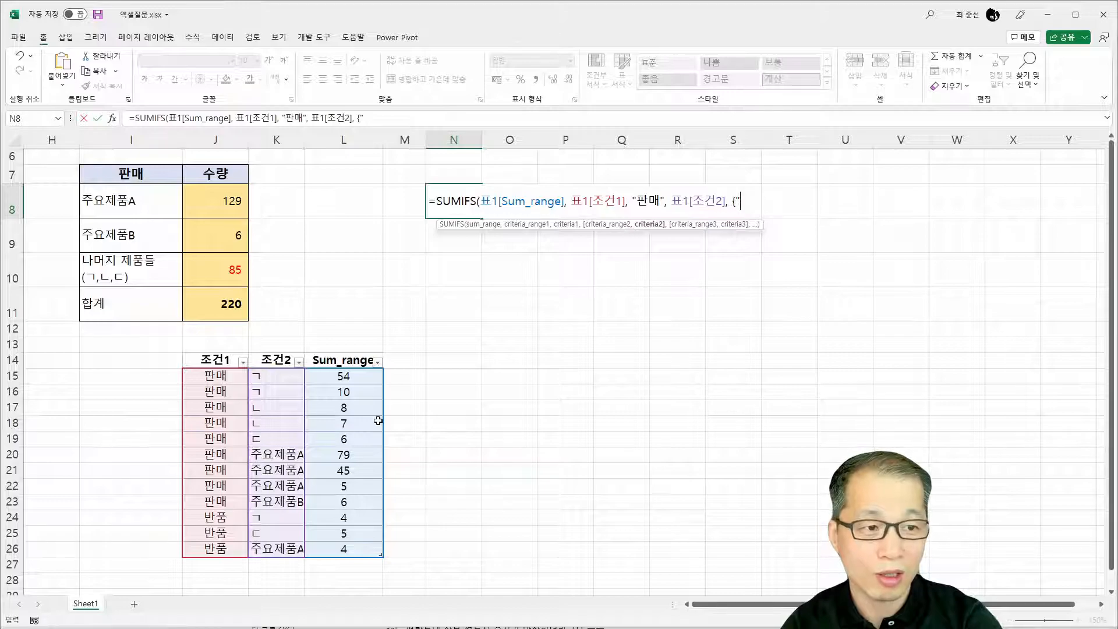
pyautogui.write('F')
pyautogui.press('BackSpace')
pyautogui.write('ㄱ')
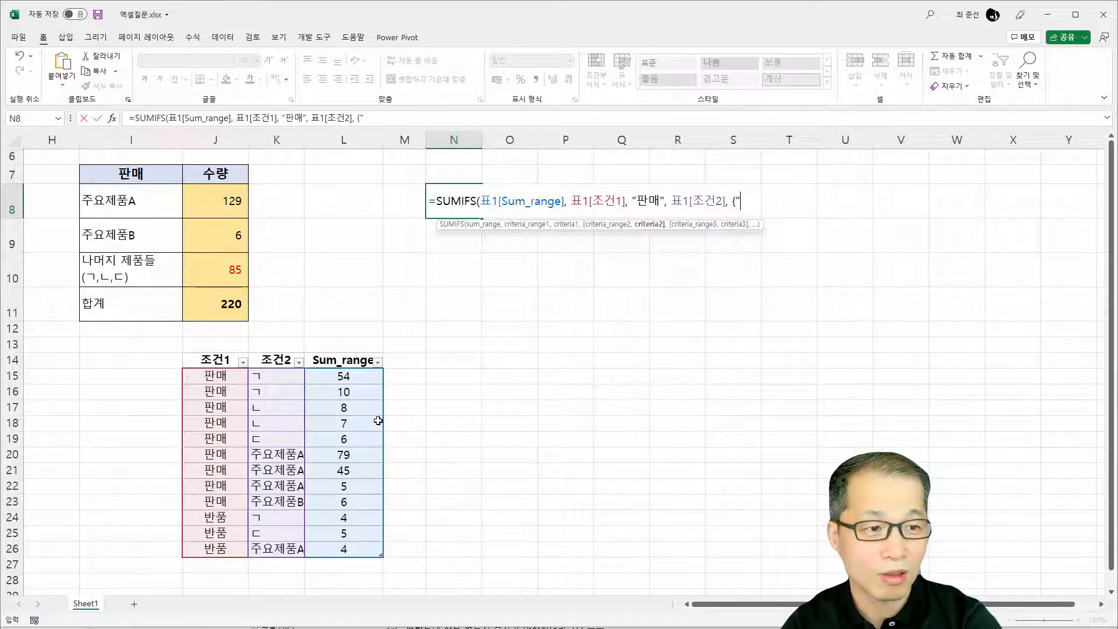
pyautogui.write('", "ㄴ", "ㄷ"')
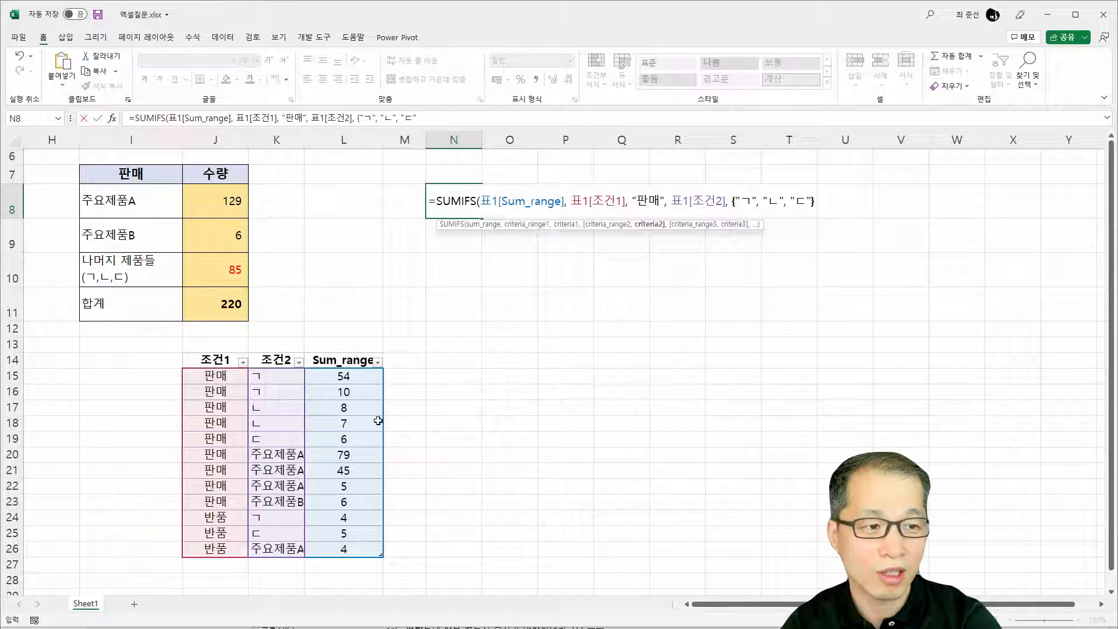
pyautogui.write('})')
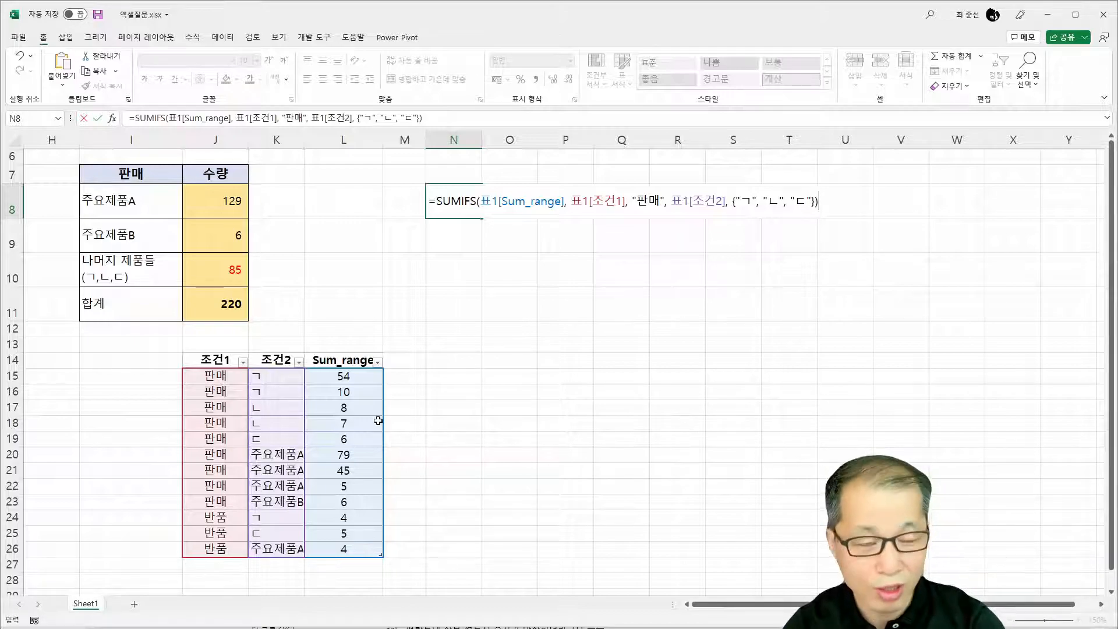
pyautogui.press('Return')
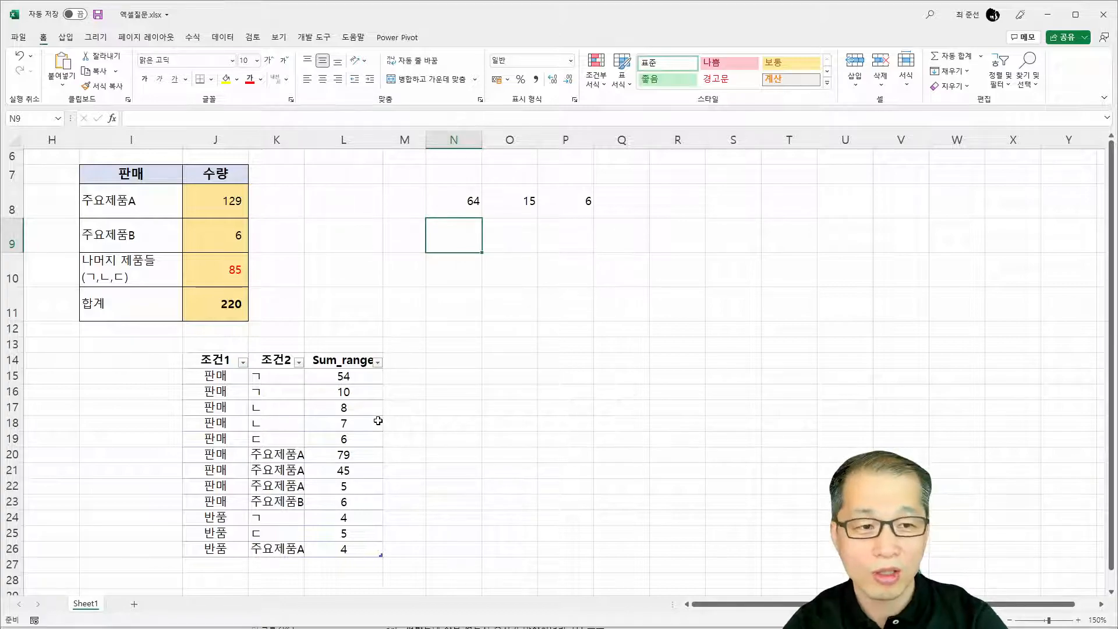
# Compare the spilled results in N8:P8 with the Sum_range values of the 판매 rows for ㄱ, ㄴ and ㄷ
pyautogui.click(495, 202)
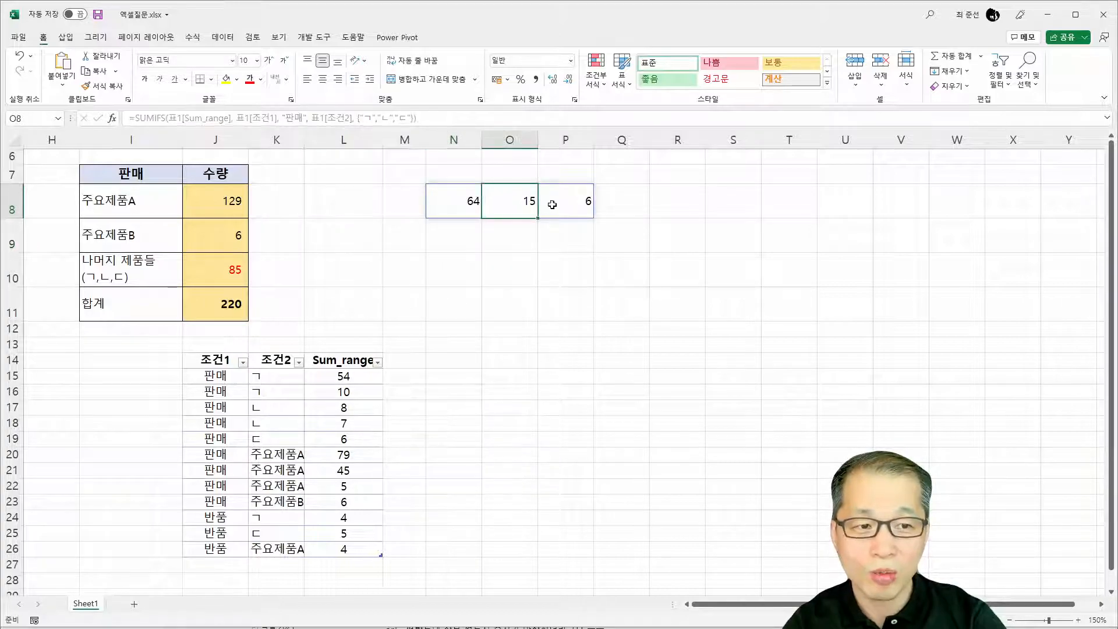
pyautogui.click(577, 204)
pyautogui.moveTo(274, 380); pyautogui.dragTo(279, 390)
pyautogui.moveTo(362, 382); pyautogui.dragTo(363, 391)
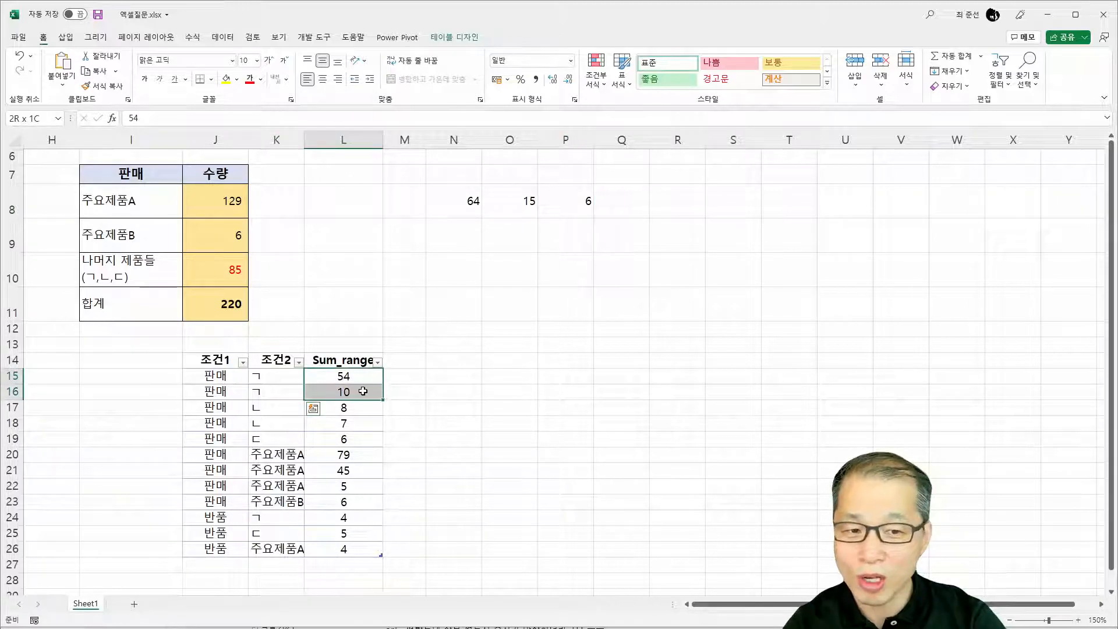
pyautogui.moveTo(271, 407); pyautogui.dragTo(282, 424)
pyautogui.moveTo(365, 409); pyautogui.dragTo(369, 427)
pyautogui.click(285, 441)
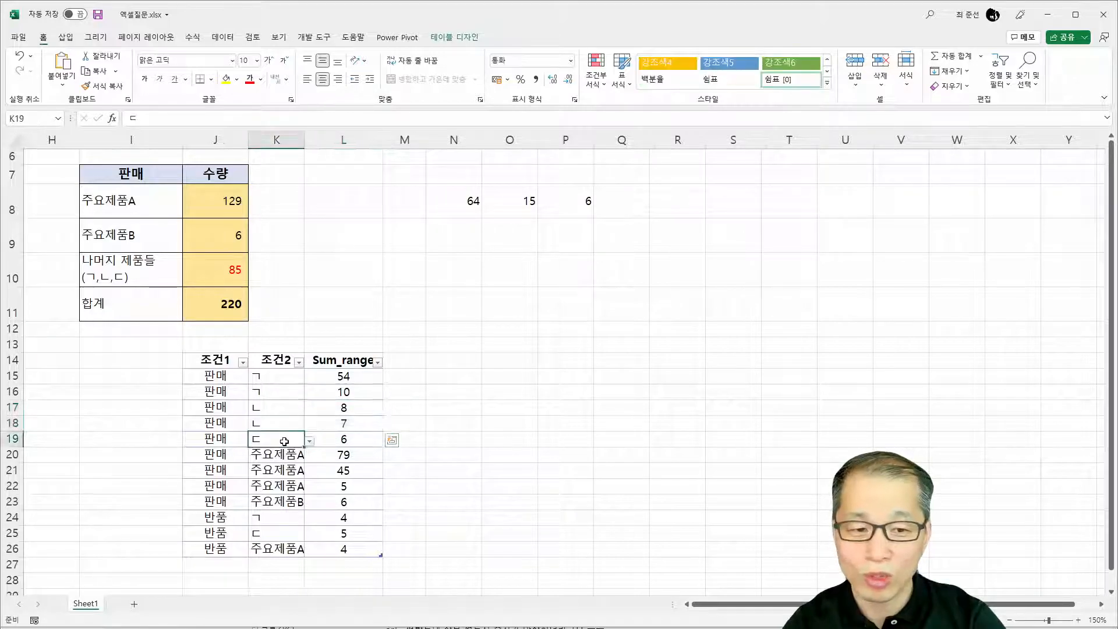
pyautogui.click(370, 443)
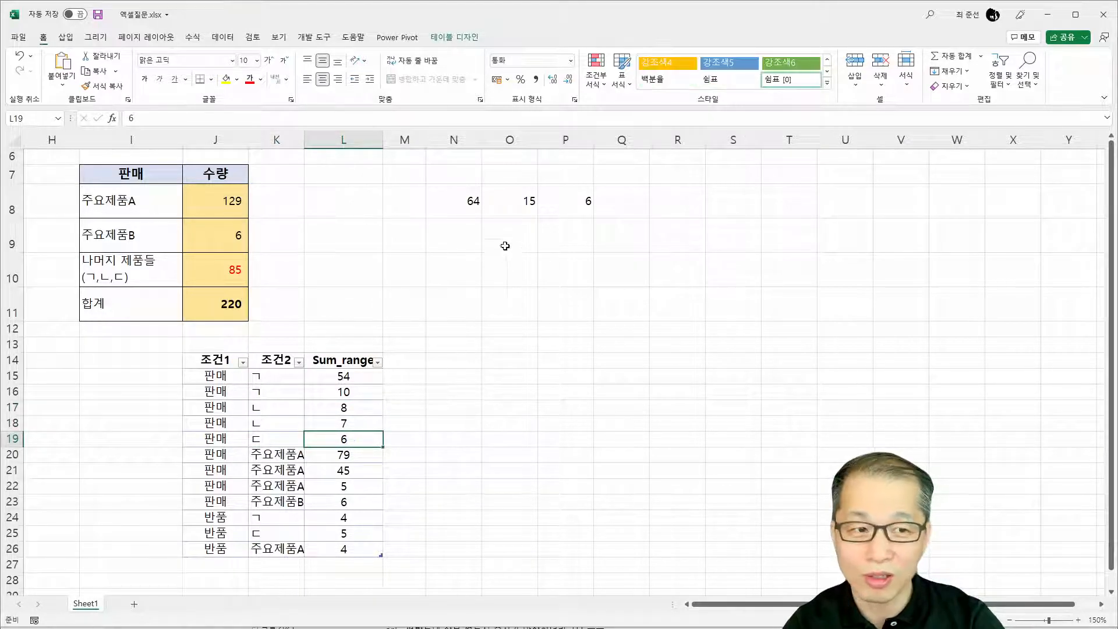
pyautogui.moveTo(475, 199); pyautogui.dragTo(586, 205)
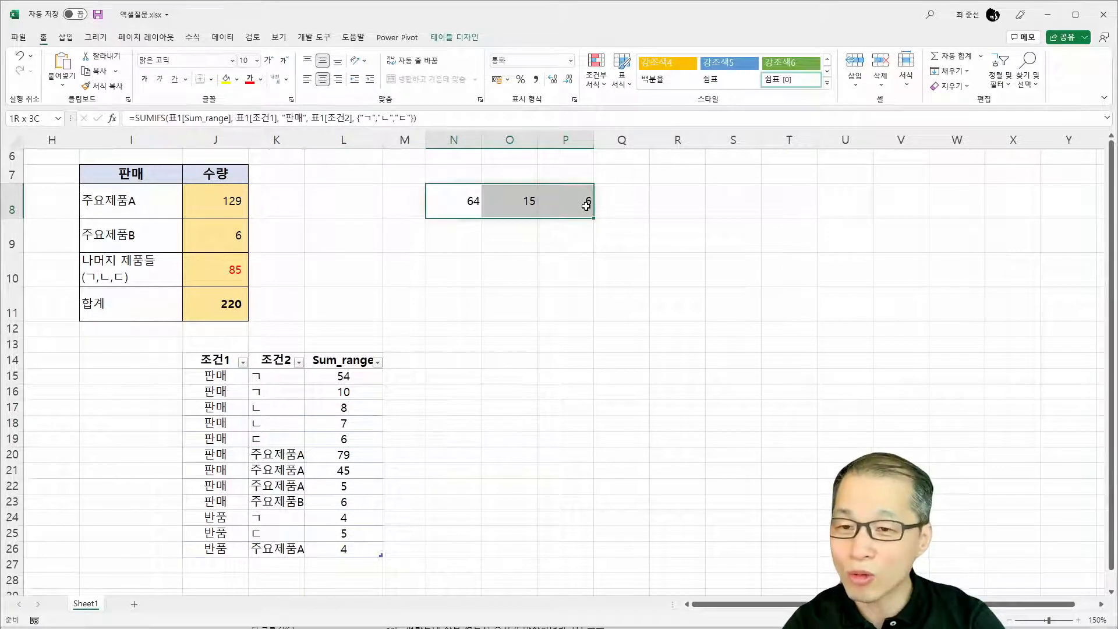
pyautogui.click(474, 203)
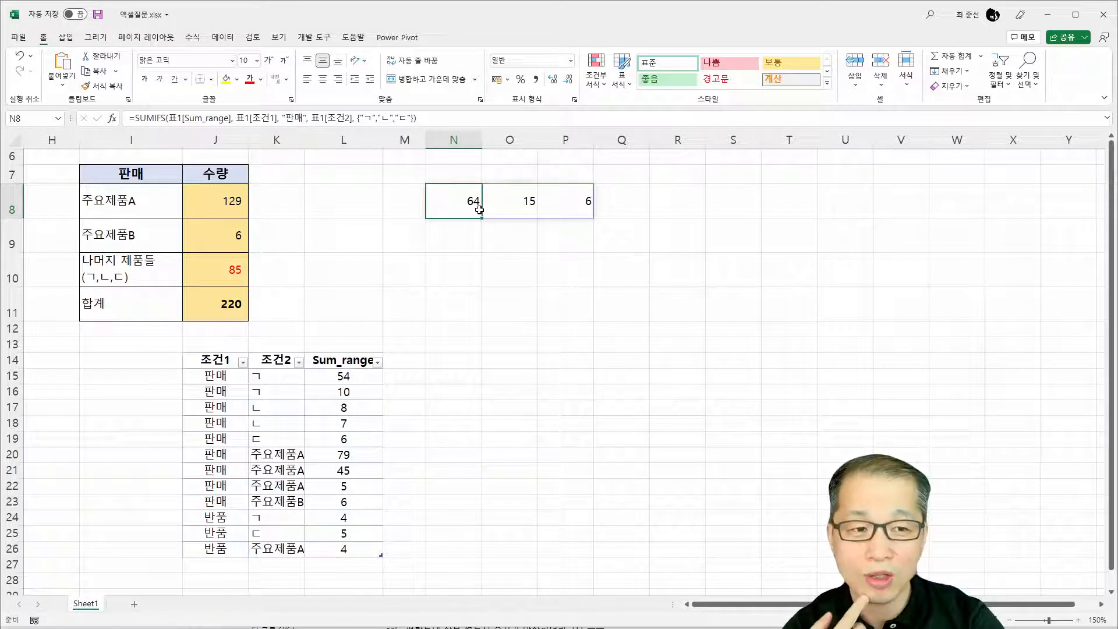
# Examine the spilled range N8:P8 and the array criteria {"ㄱ","ㄴ","ㄷ"} inside the SUMIFS formula in N8
pyautogui.moveTo(469, 207); pyautogui.dragTo(577, 220)
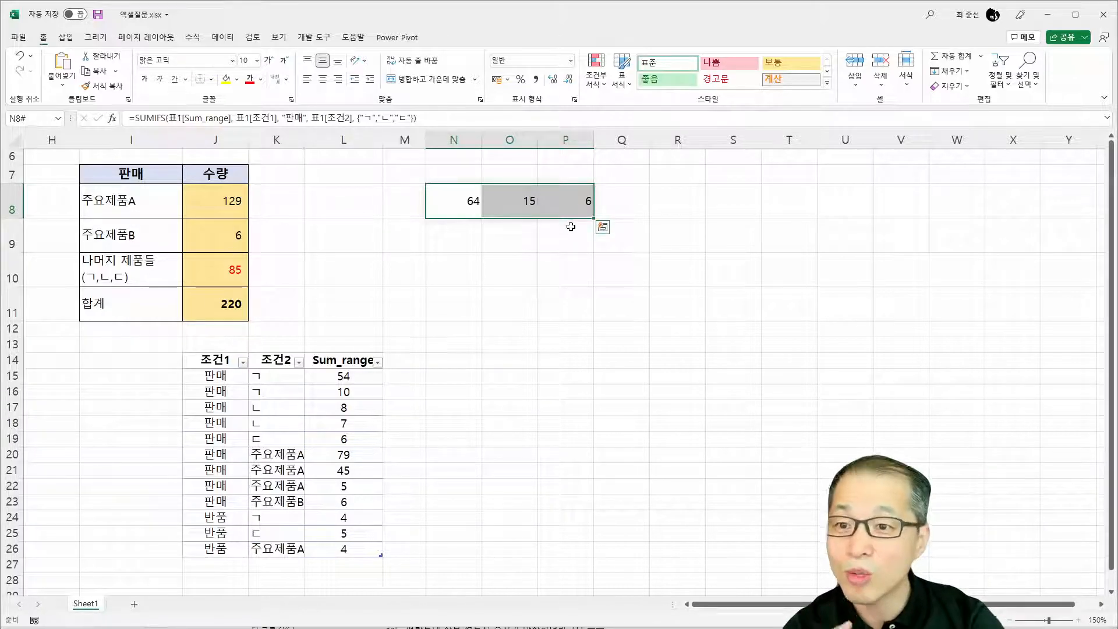
pyautogui.click(463, 199)
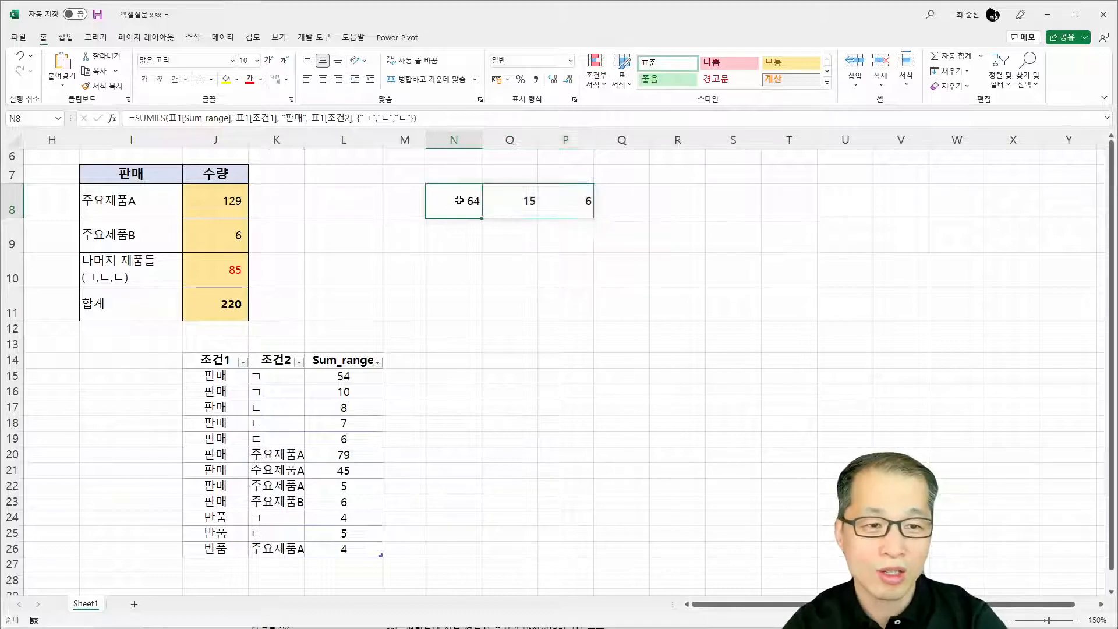
pyautogui.doubleClick(464, 197)
pyautogui.moveTo(733, 201); pyautogui.dragTo(808, 202)
pyautogui.press('Escape')
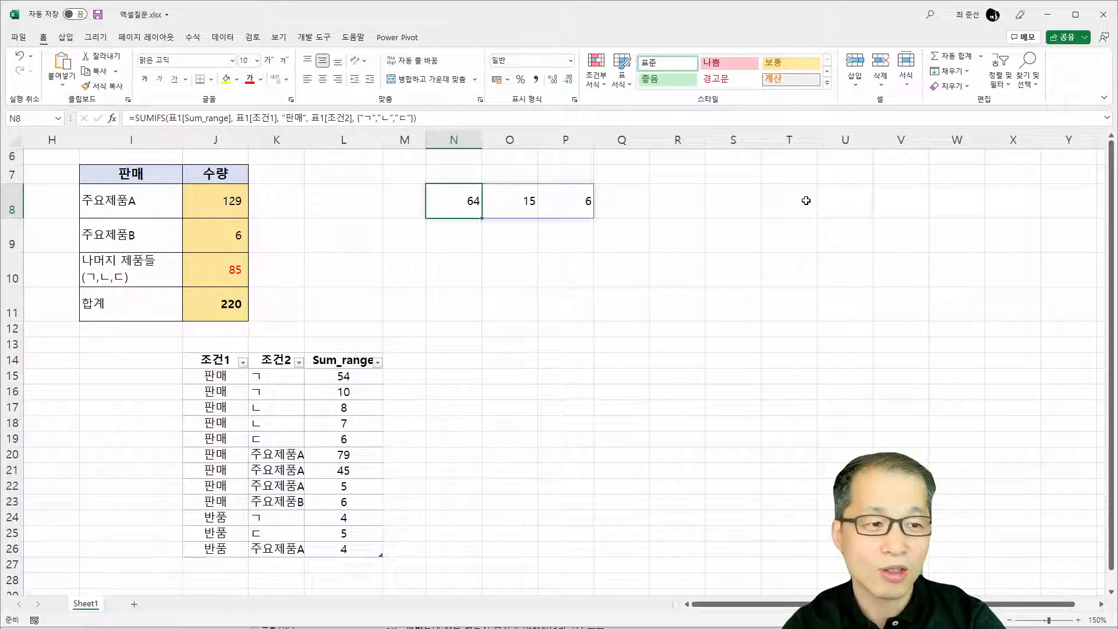
# Enter ㄱ, ㄴ and ㄷ across cells T8, U8 and V8
pyautogui.click(807, 200)
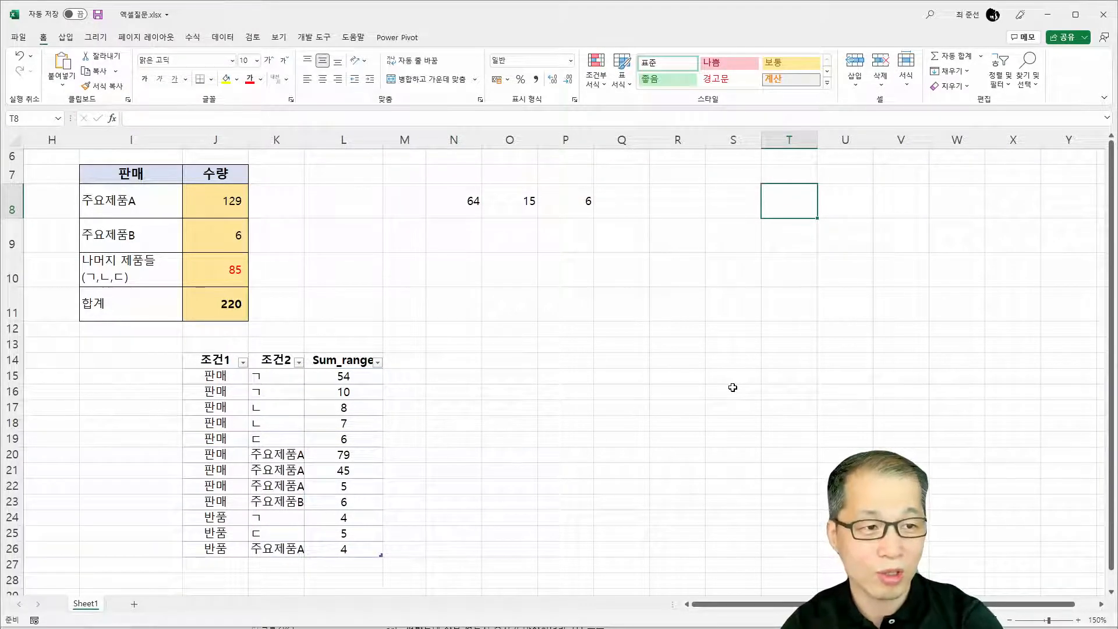
pyautogui.press('BackSpace')
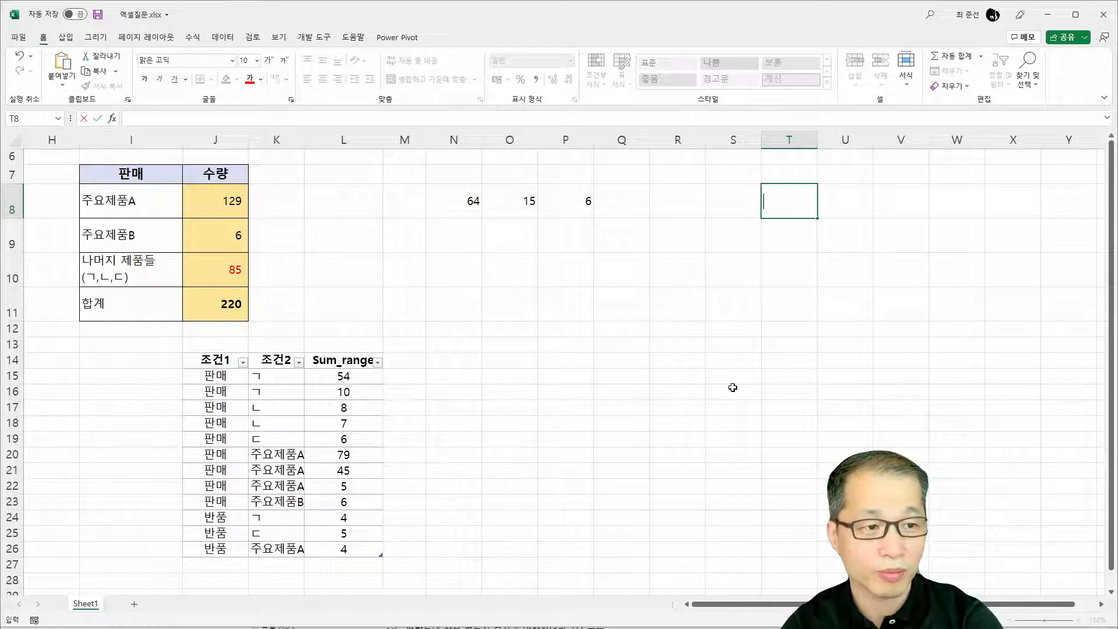
pyautogui.write('F')
pyautogui.press('BackSpace')
pyautogui.write('ㄱ')
pyautogui.press('BackSpace')
pyautogui.write('ㄱ')
pyautogui.press('Tab')
pyautogui.write('ㄴ')
pyautogui.press('Tab')
pyautogui.write('ㄷ')
pyautogui.press('Tab')
# Replace the array criteria in the SUMIFS formula in N8 with the horizontal range T8:V8
pyautogui.press('Left')
pyautogui.press('Left')
pyautogui.press('Left')
pyautogui.press('Left')
pyautogui.press('Left')
pyautogui.press('Left')
pyautogui.press('Left')
pyautogui.press('Left')
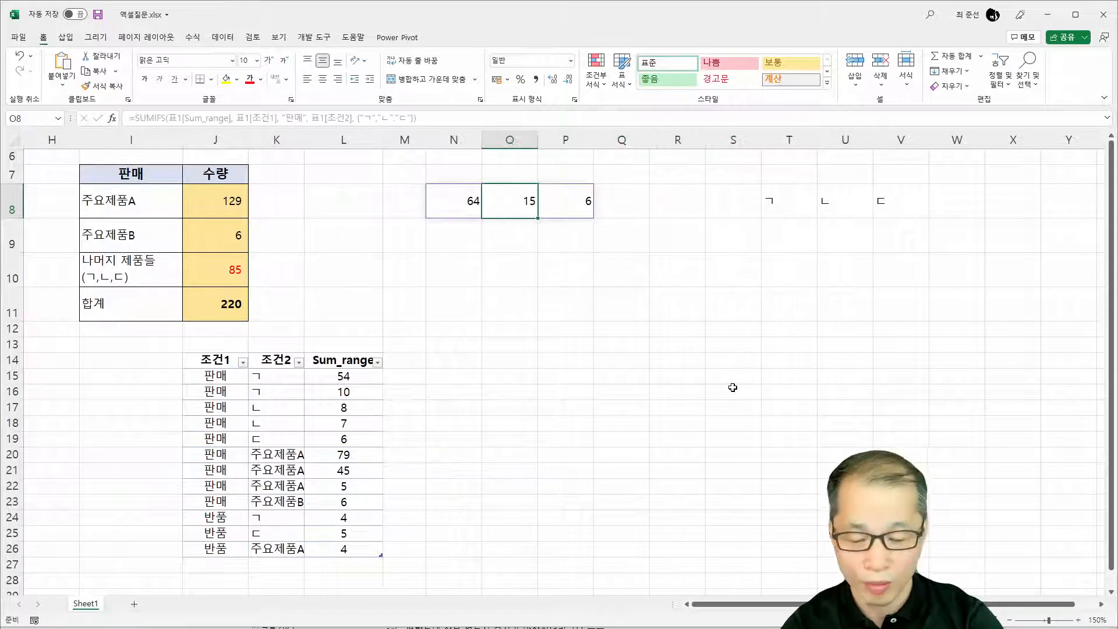
pyautogui.press('BackSpace')
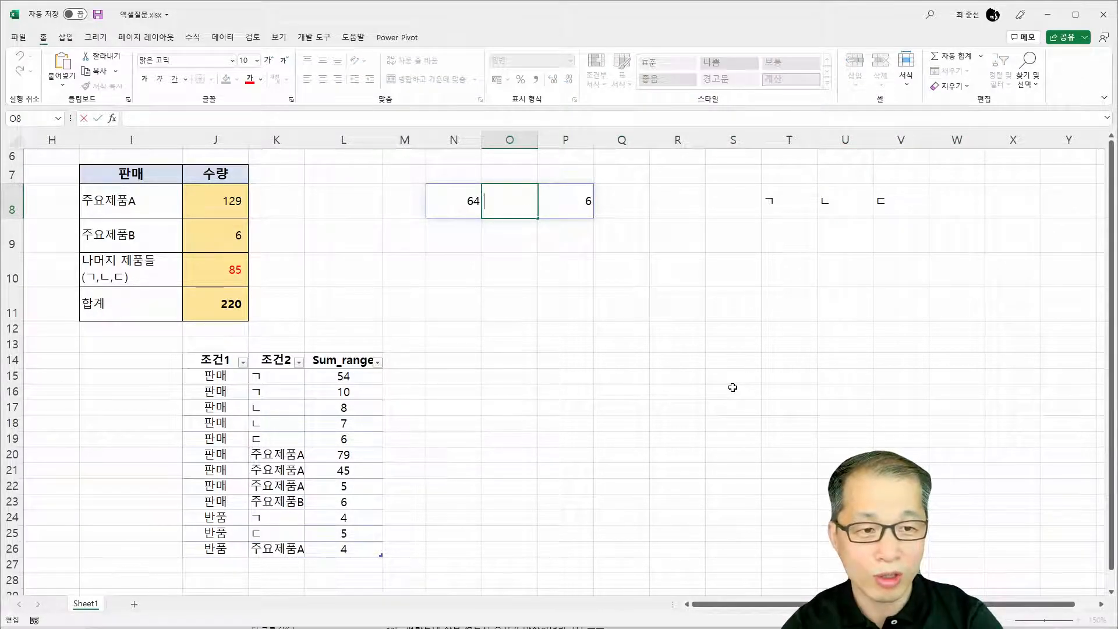
pyautogui.press('Escape')
pyautogui.press('Left')
pyautogui.press('F2')
pyautogui.press('Left')
pyautogui.hotkey('shift', 'Left')
pyautogui.hotkey('shift', 'Left')
pyautogui.hotkey('shift', 'Left')
pyautogui.hotkey('shift', 'Left')
pyautogui.hotkey('shift', 'Left')
pyautogui.hotkey('shift', 'Left')
pyautogui.hotkey('shift', 'Left')
pyautogui.hotkey('shift', 'Left')
pyautogui.hotkey('shift', 'Left')
pyautogui.hotkey('shift', 'Left')
pyautogui.hotkey('shift', 'Left')
pyautogui.click(899, 207)
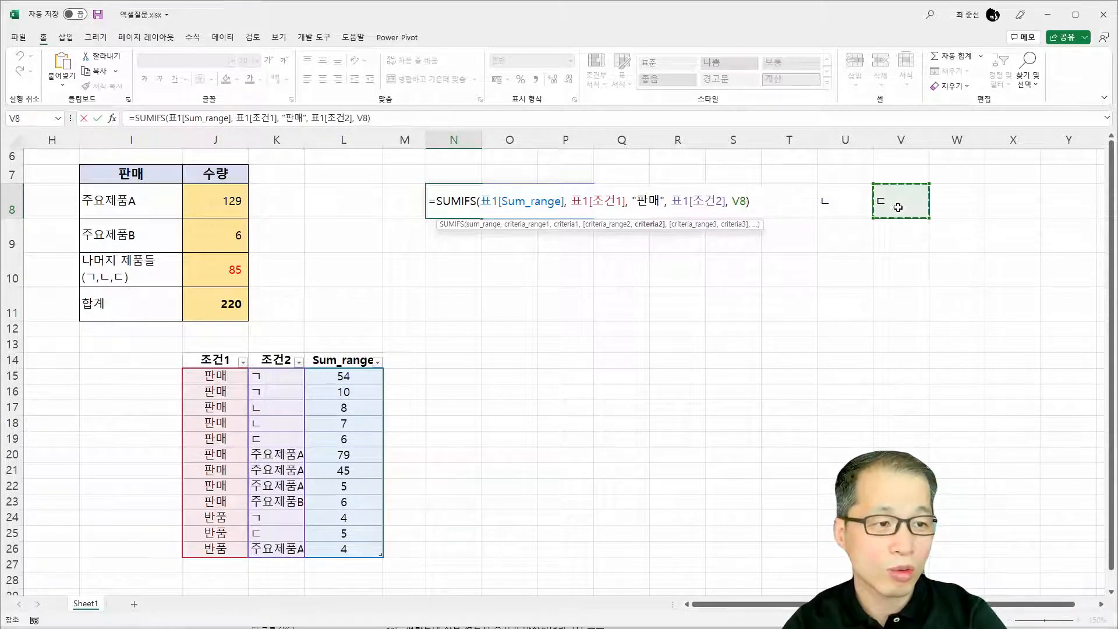
pyautogui.moveTo(898, 208); pyautogui.dragTo(765, 201)
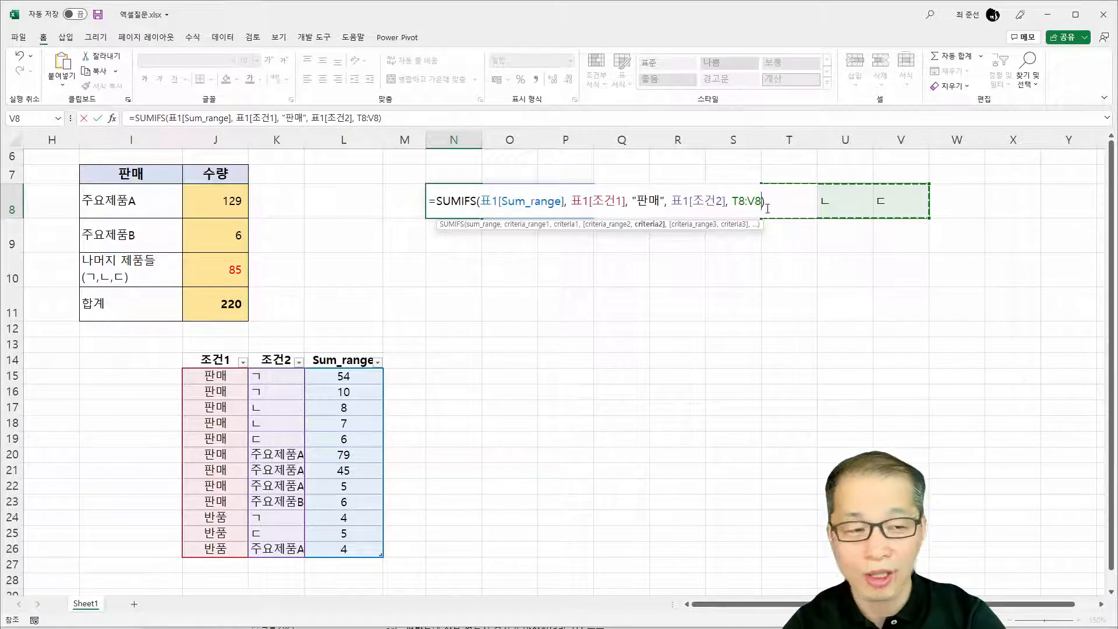
pyautogui.press('Return')
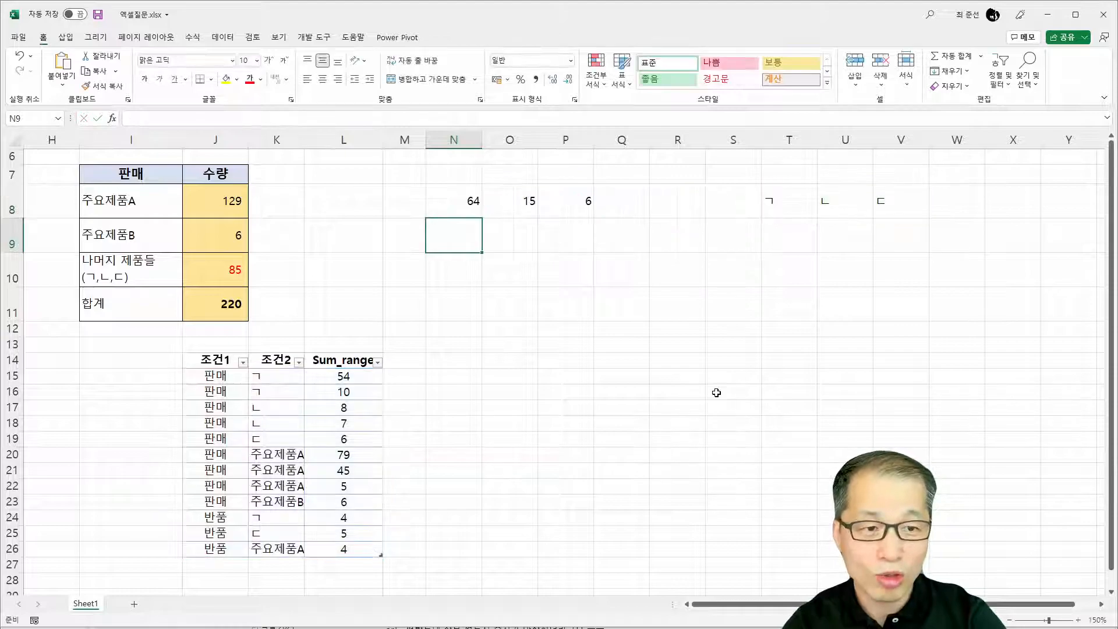
# Evaluate the T8:V8 argument in the N8 formula in place so it turns into its array constant
pyautogui.doubleClick(435, 200)
pyautogui.moveTo(733, 200); pyautogui.dragTo(762, 200)
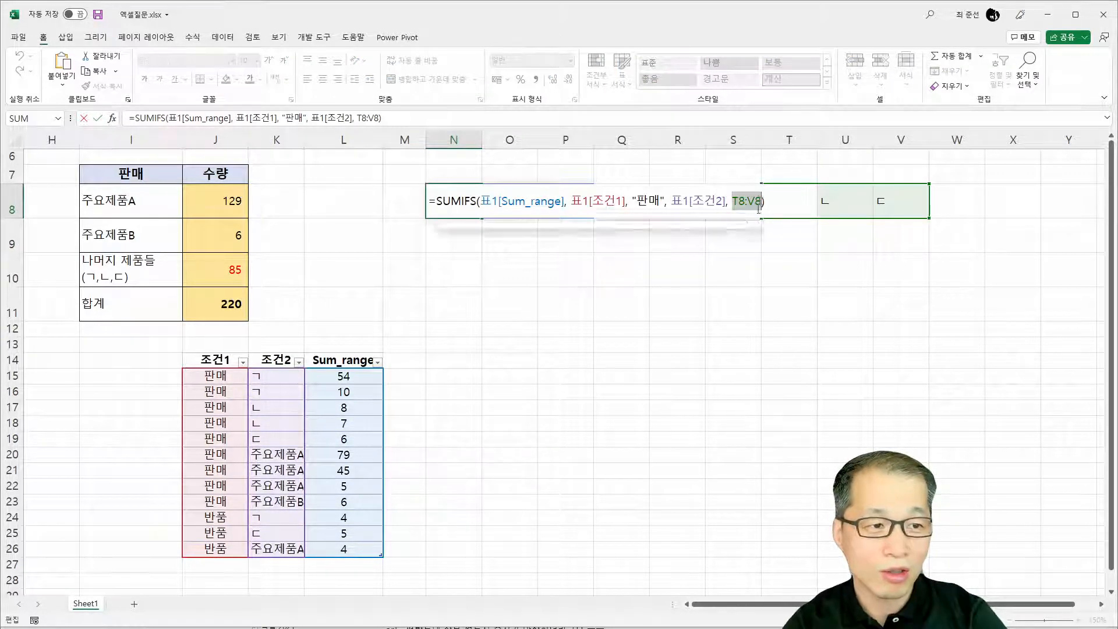
pyautogui.press('F9')
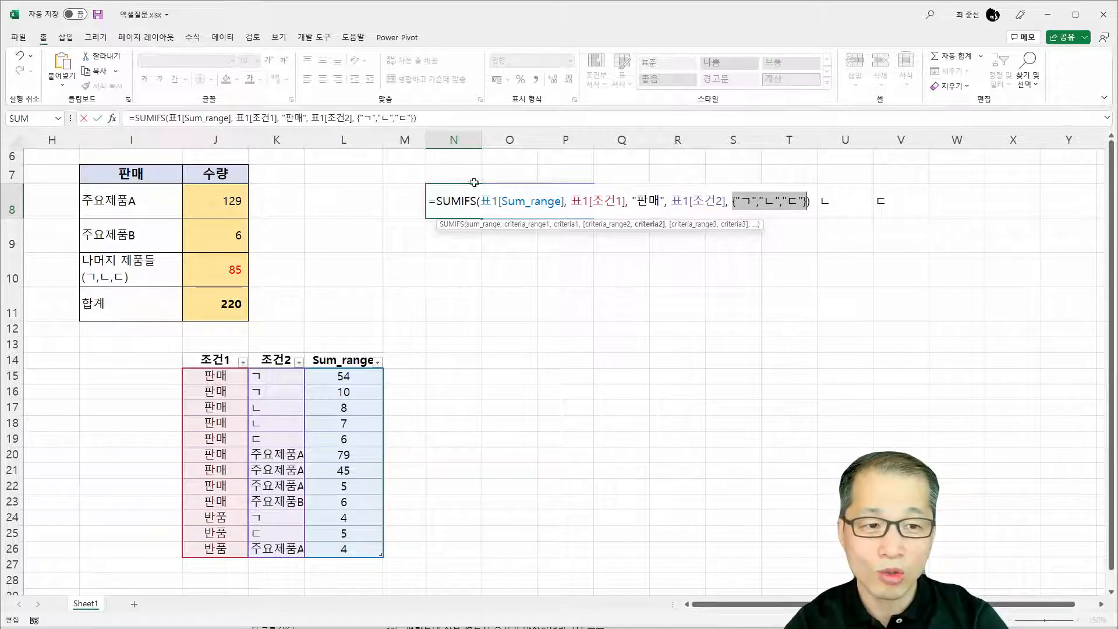
# Change both comma separators in the array constant of the N8 formula to semicolons, giving {"ㄱ";"ㄴ";"ㄷ"}
pyautogui.click(759, 201)
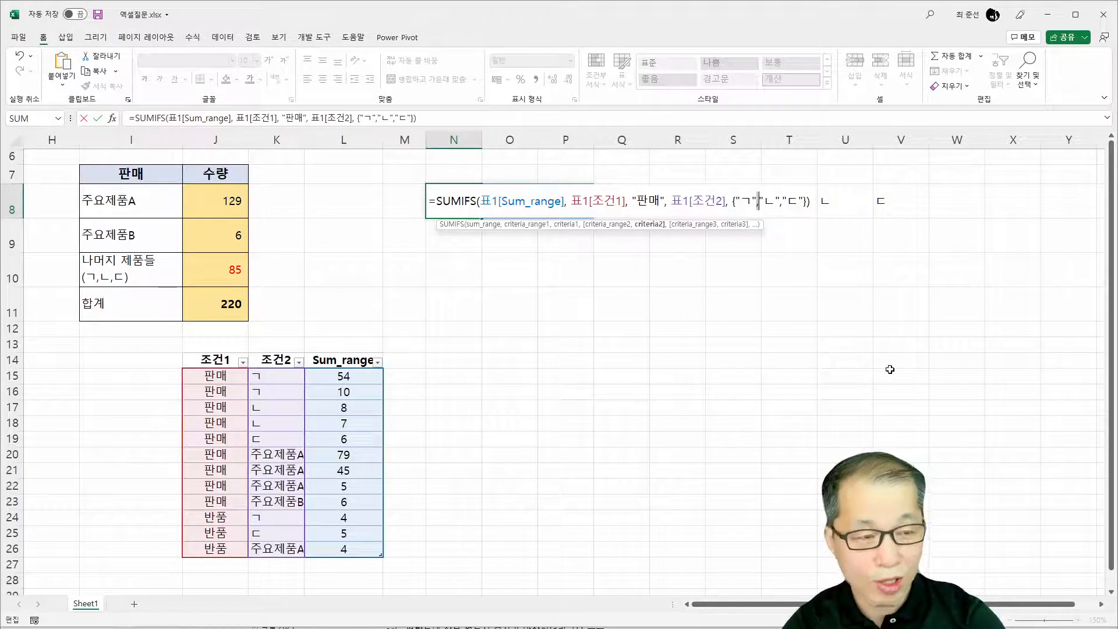
pyautogui.press('Delete')
pyautogui.write(';')
pyautogui.press('Right')
pyautogui.press('Right')
pyautogui.press('Right')
pyautogui.press('Delete')
pyautogui.write(';')
pyautogui.press('Return')
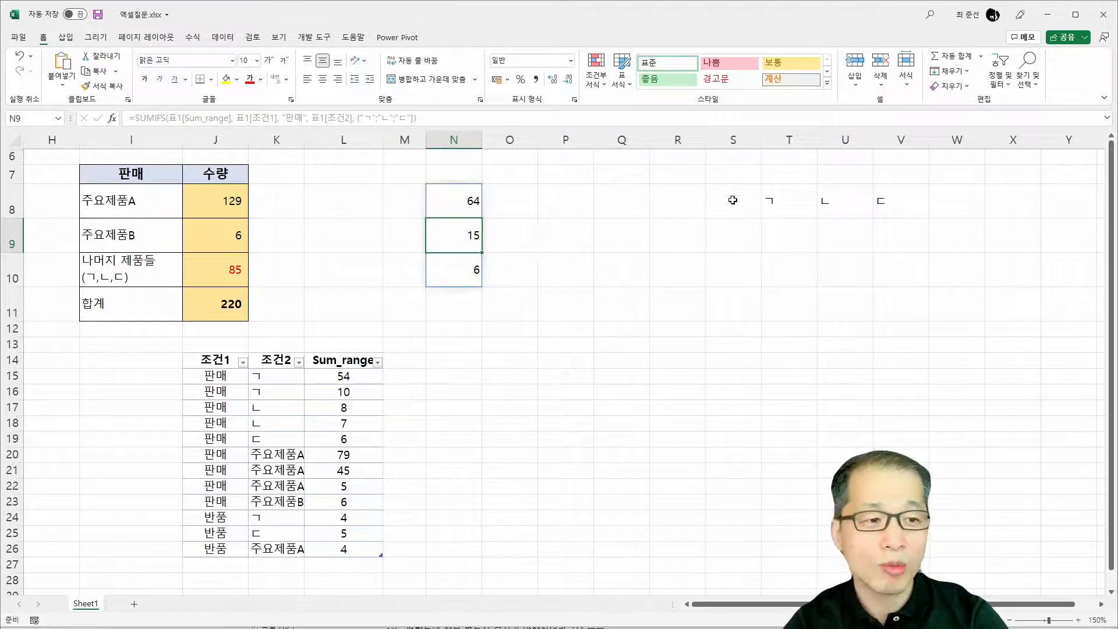
# Enter ㄱ, ㄴ and ㄷ down cells R8, R9 and R10
pyautogui.click(684, 205)
pyautogui.write('ㄱㄹ')
pyautogui.press('BackSpace')
pyautogui.press('Return')
pyautogui.write('ㄴ')
pyautogui.press('Return')
pyautogui.write('ㄷ')
pyautogui.press('Return')
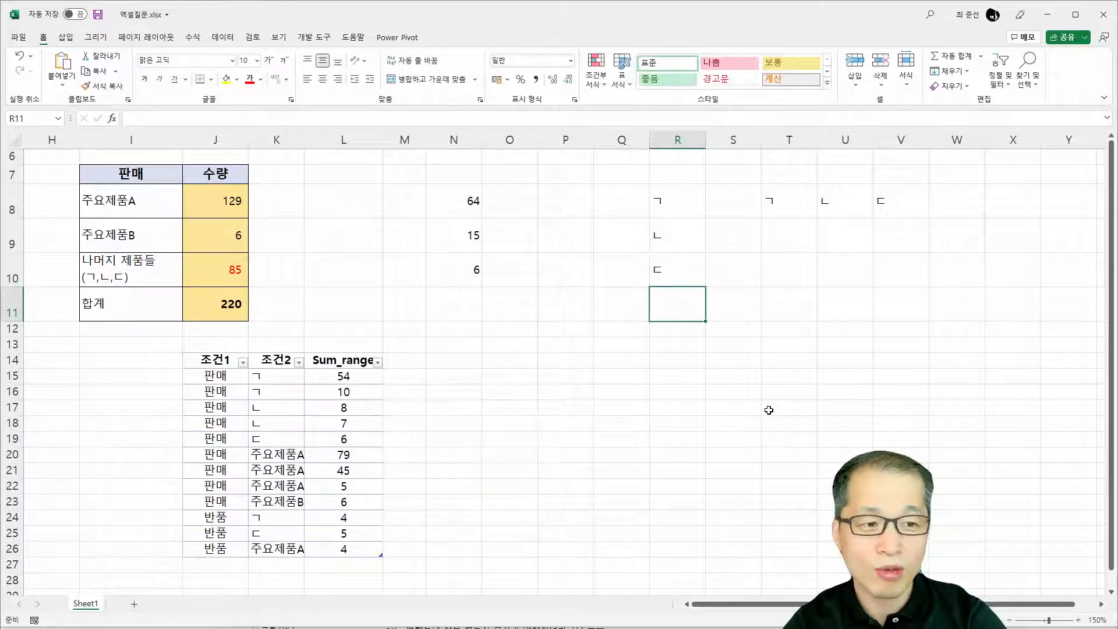
pyautogui.moveTo(662, 208); pyautogui.dragTo(660, 259)
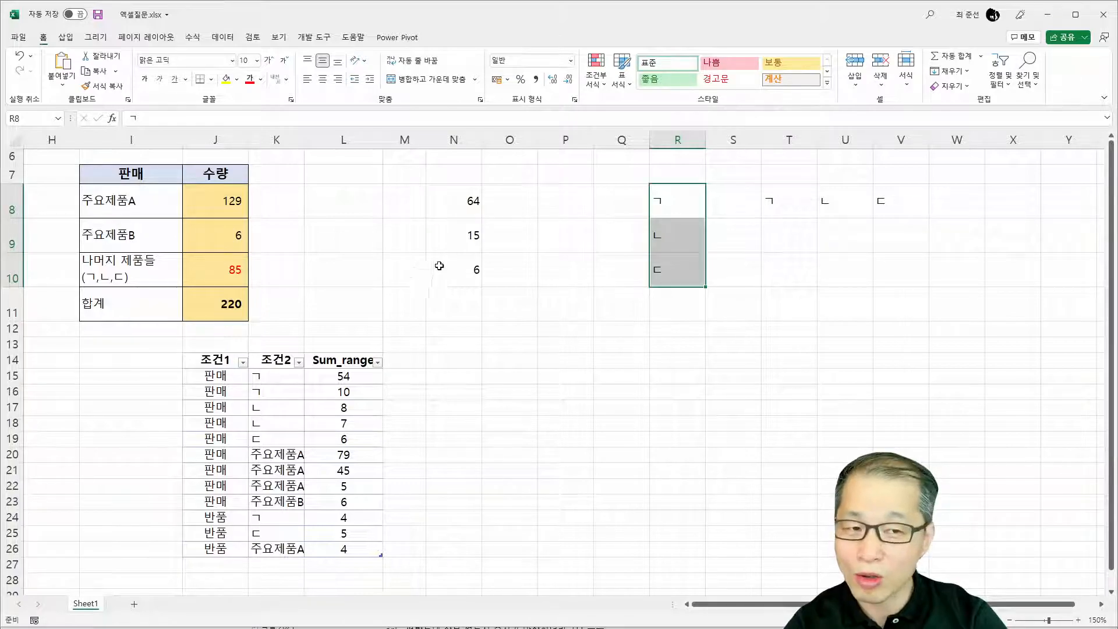
# Replace the array criteria in the SUMIFS formula in N8 with the vertical range R8:R10
pyautogui.click(470, 201)
pyautogui.doubleClick(470, 201)
pyautogui.moveTo(732, 201); pyautogui.dragTo(807, 208)
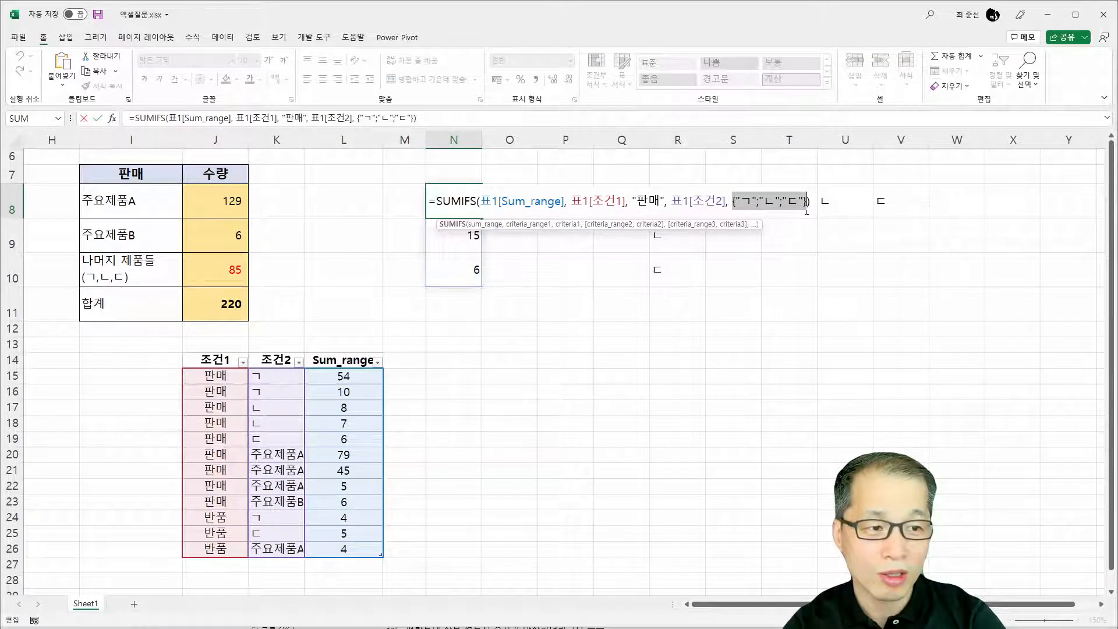
pyautogui.moveTo(679, 269); pyautogui.dragTo(691, 200)
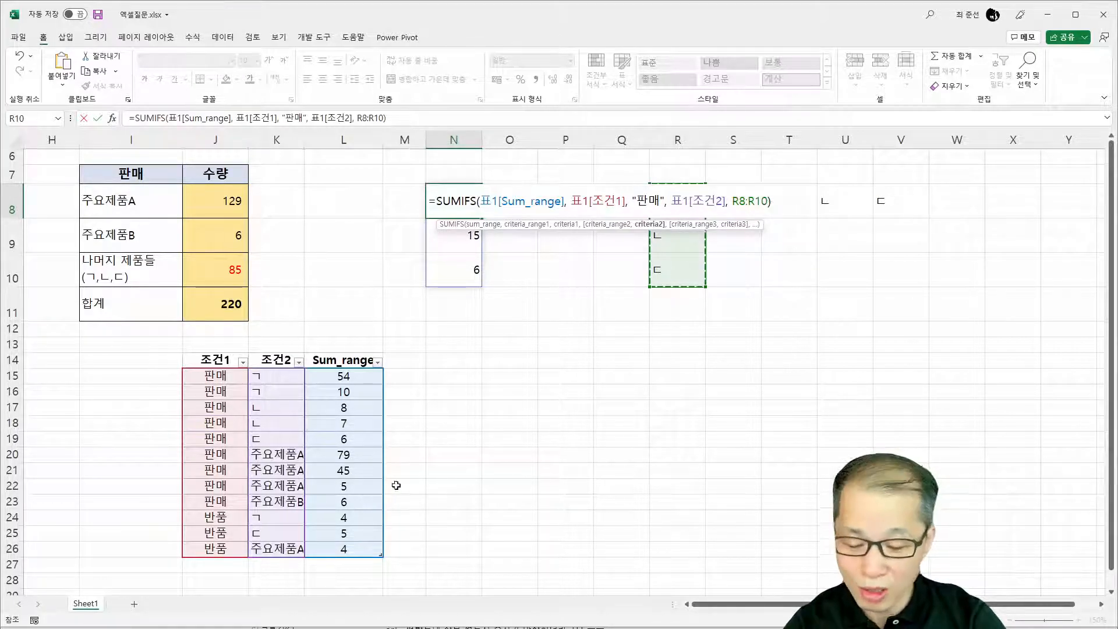
pyautogui.press('Return')
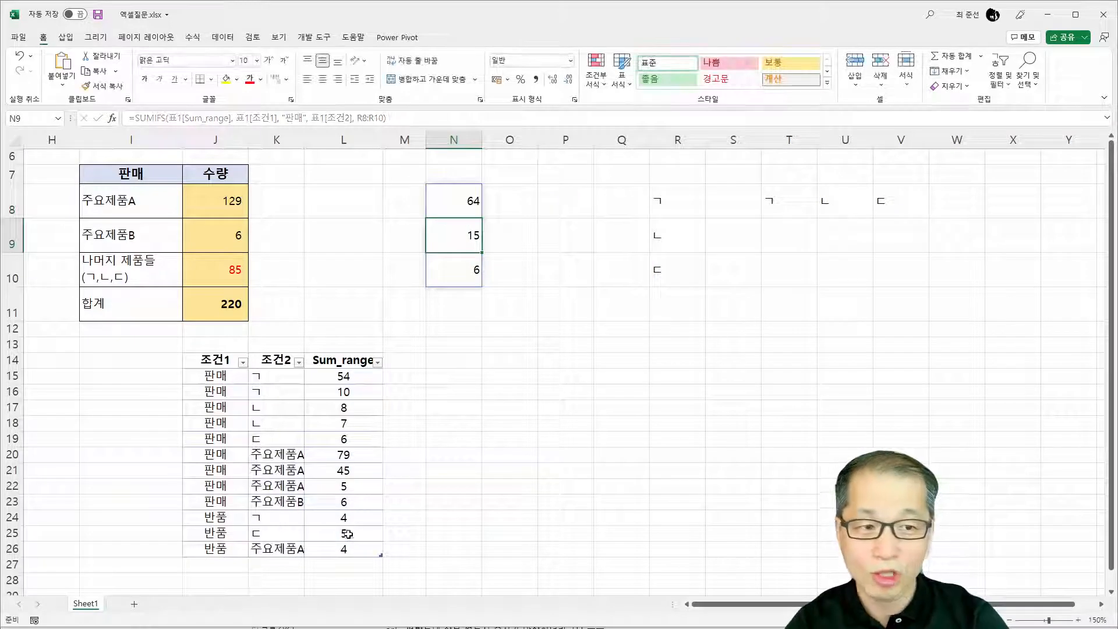
# Preview the R8:R10 argument of the N8 formula as an array constant, keeping the original cell reference
pyautogui.click(457, 200)
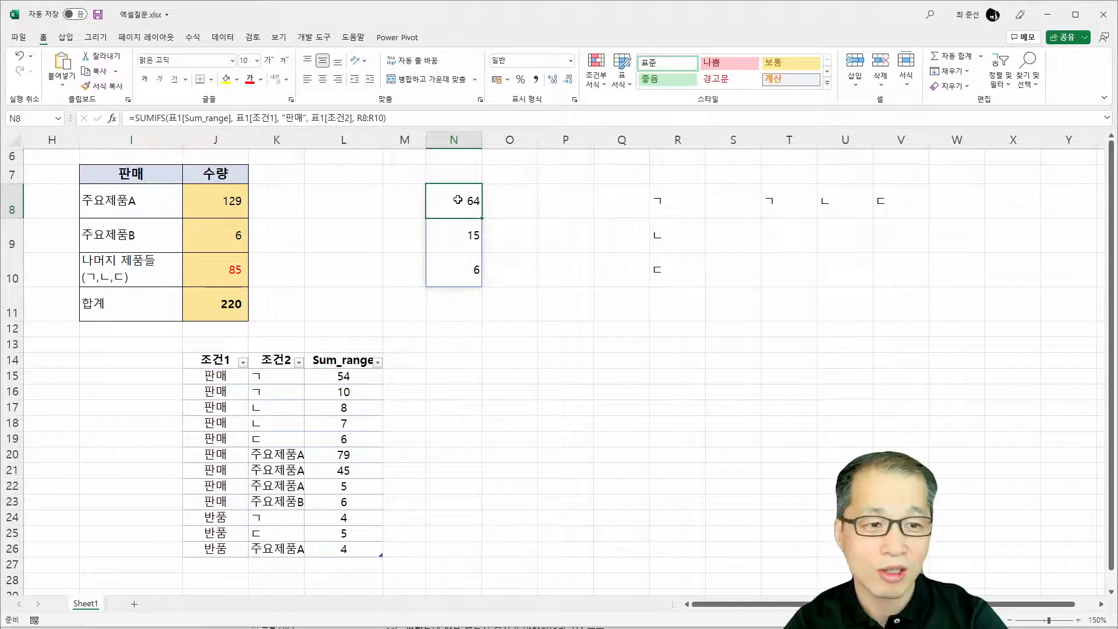
pyautogui.doubleClick(460, 200)
pyautogui.moveTo(731, 199); pyautogui.dragTo(770, 200)
pyautogui.press('F9')
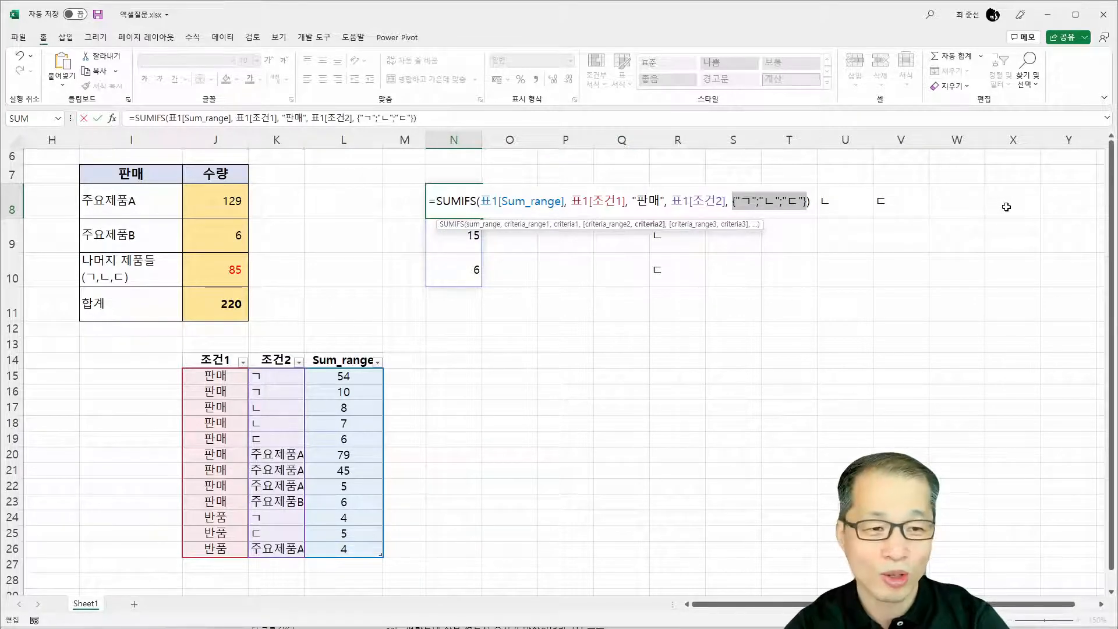
pyautogui.press('Escape')
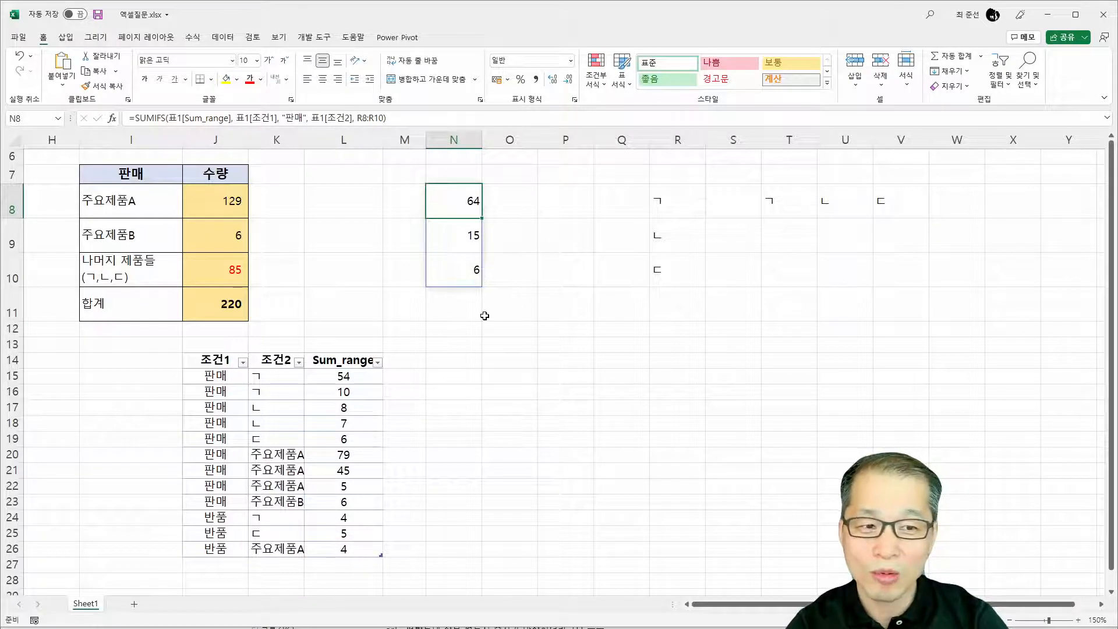
# Wrap the SUMIFS formula in N8 in a SUM function to total the spilled results
pyautogui.doubleClick(442, 197)
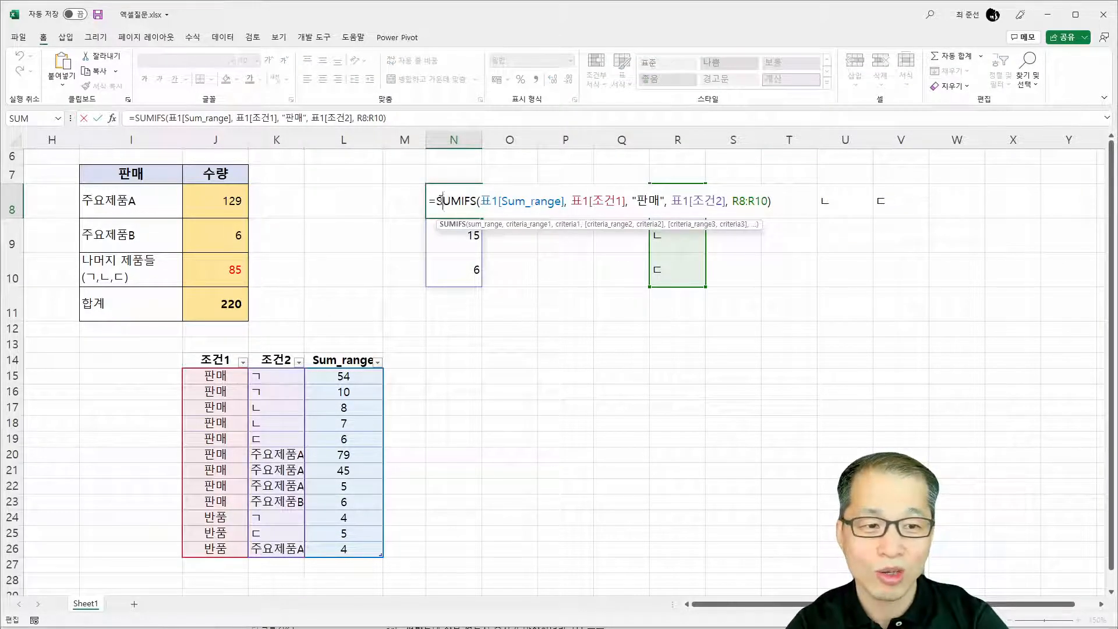
pyautogui.write('S')
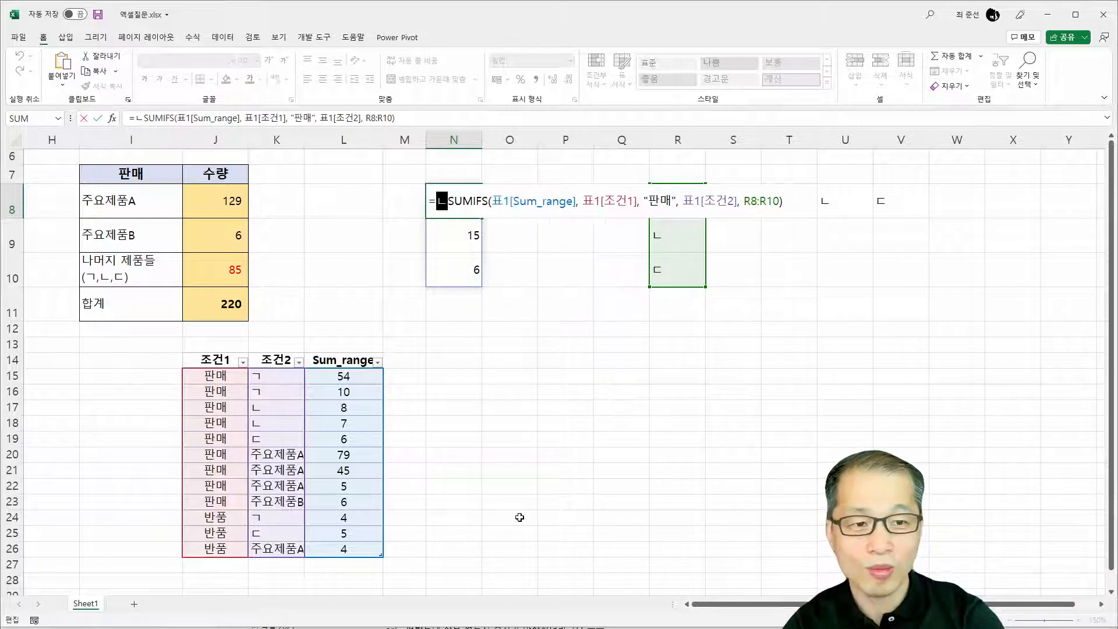
pyautogui.write('UM(')
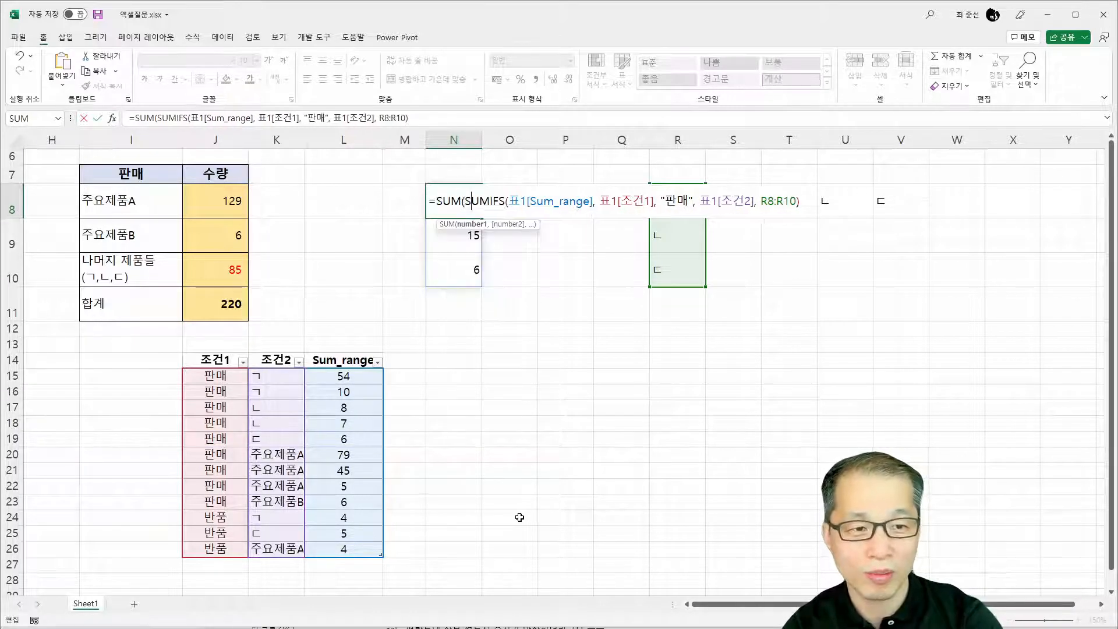
pyautogui.press('Right')
pyautogui.press('Right')
pyautogui.press('Right')
pyautogui.press('Right')
pyautogui.press('Right')
pyautogui.press('Right')
pyautogui.press('Right')
pyautogui.press('Right')
pyautogui.press('Right')
pyautogui.press('Right')
pyautogui.press('Right')
pyautogui.press('Right')
pyautogui.press('Right')
pyautogui.press('Right')
pyautogui.press('Right')
pyautogui.press('Right')
pyautogui.press('Right')
pyautogui.press('Right')
pyautogui.press('Right')
pyautogui.press('Right')
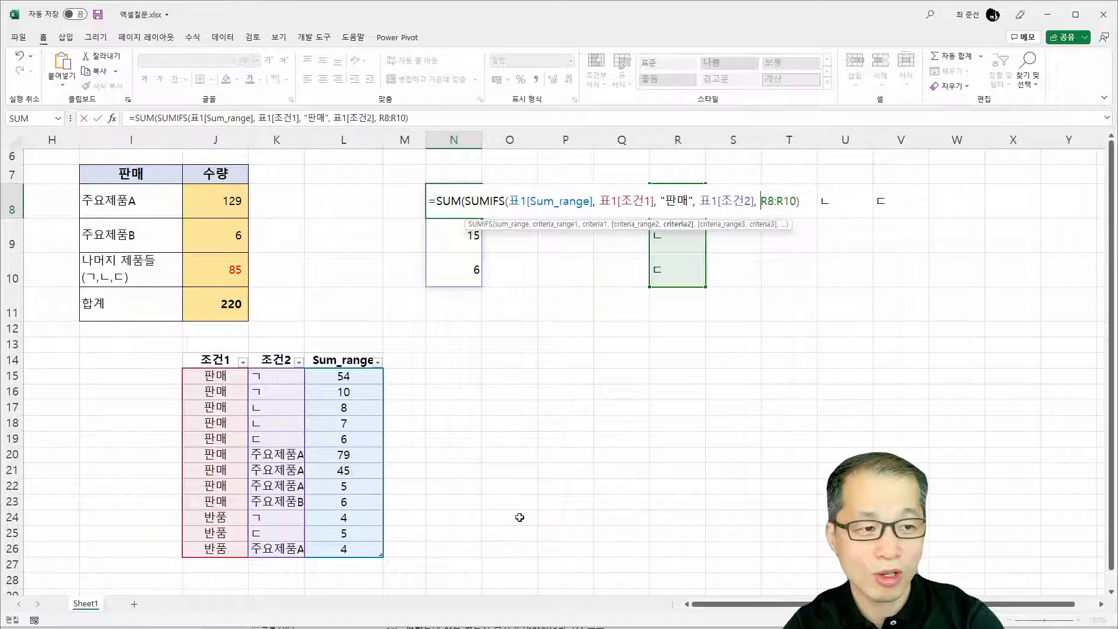
pyautogui.write(')')
pyautogui.press('Return')
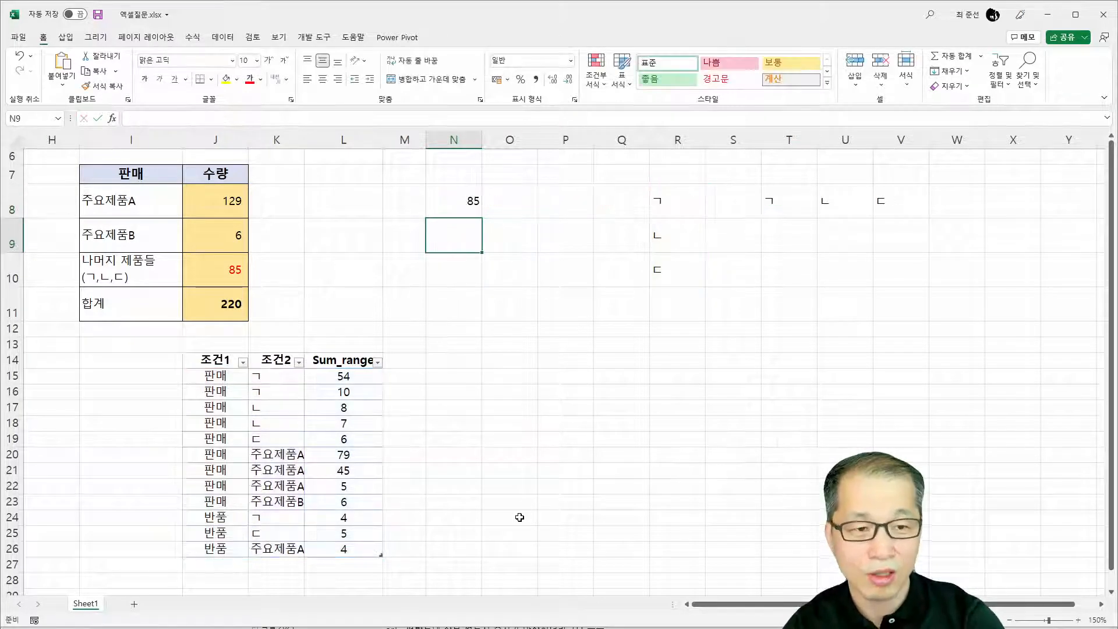
# Compare the SUM formula's result in N8 with the 나머지 제품들 quantity in J10
pyautogui.click(466, 198)
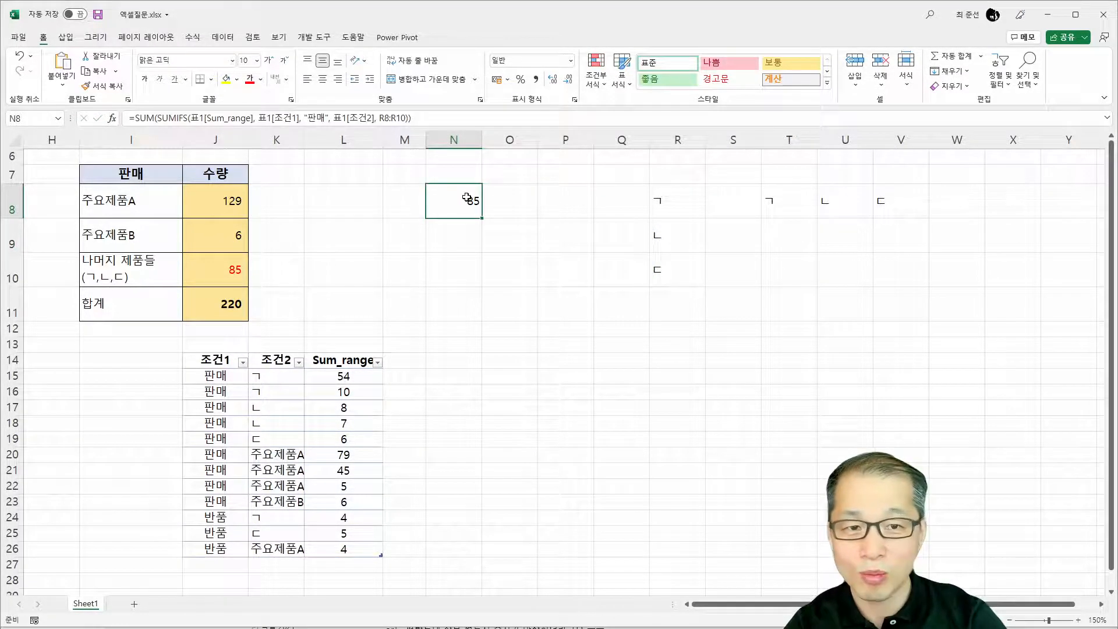
pyautogui.click(219, 277)
pyautogui.click(465, 207)
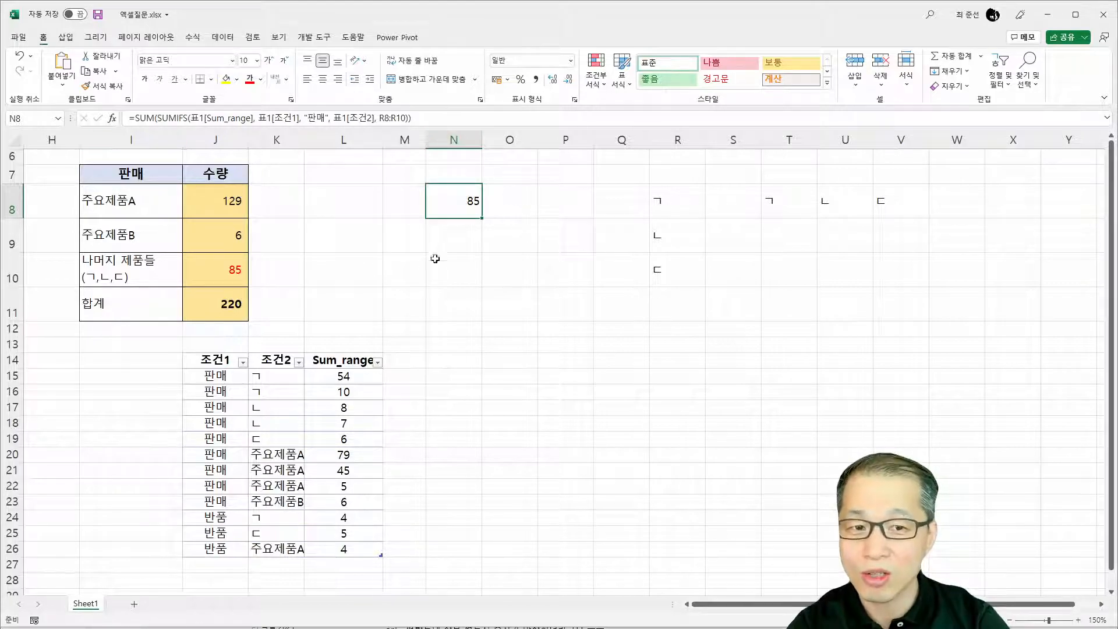
pyautogui.click(133, 270)
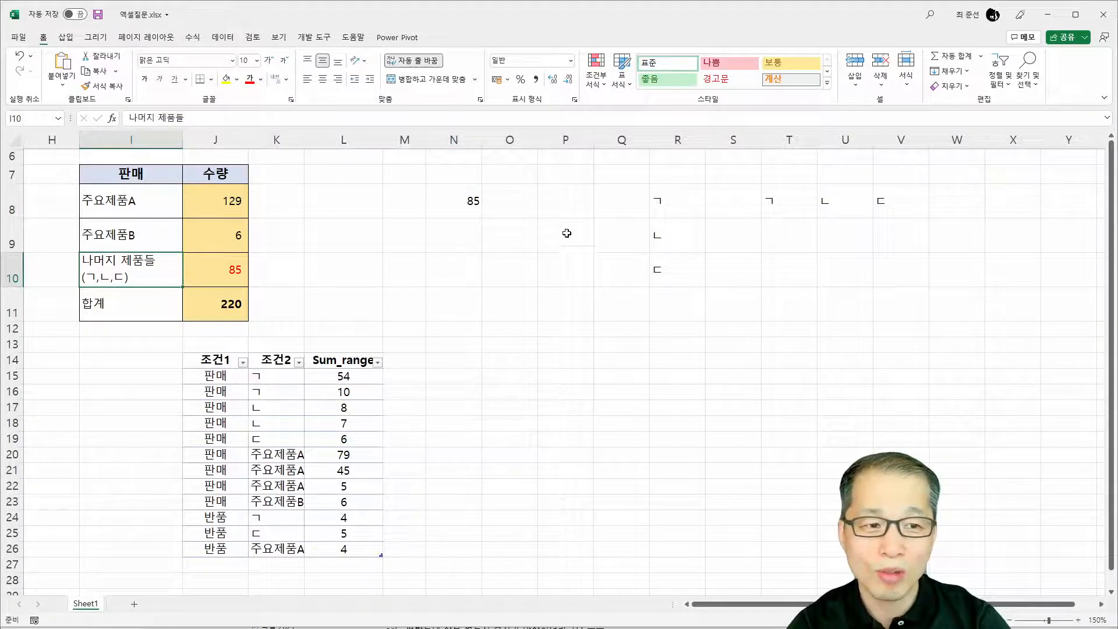
pyautogui.doubleClick(444, 200)
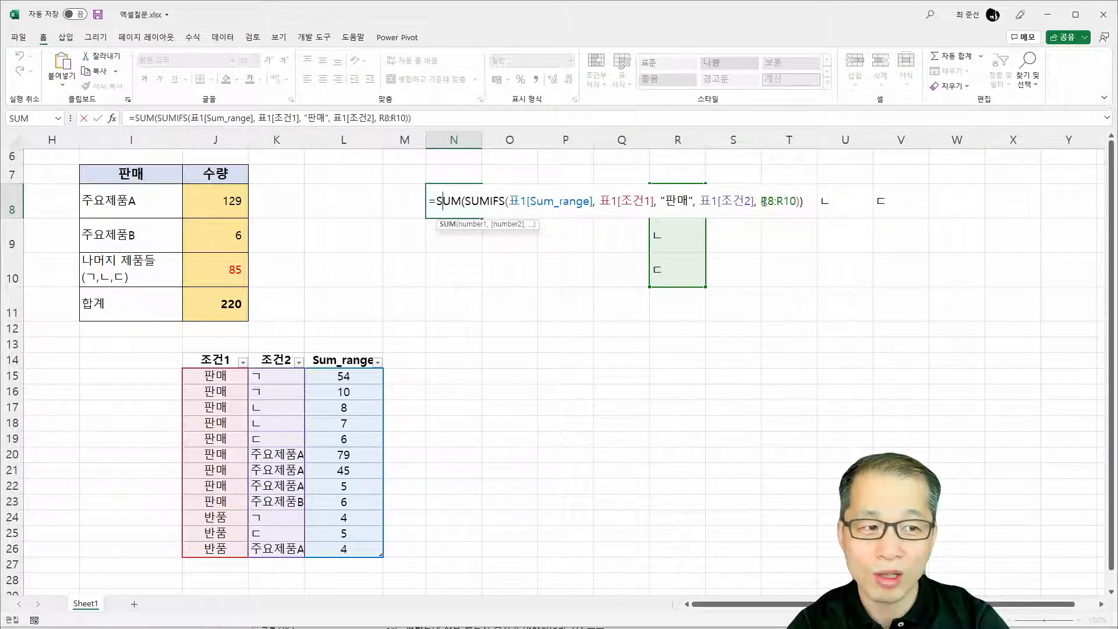
pyautogui.moveTo(762, 201); pyautogui.dragTo(801, 201)
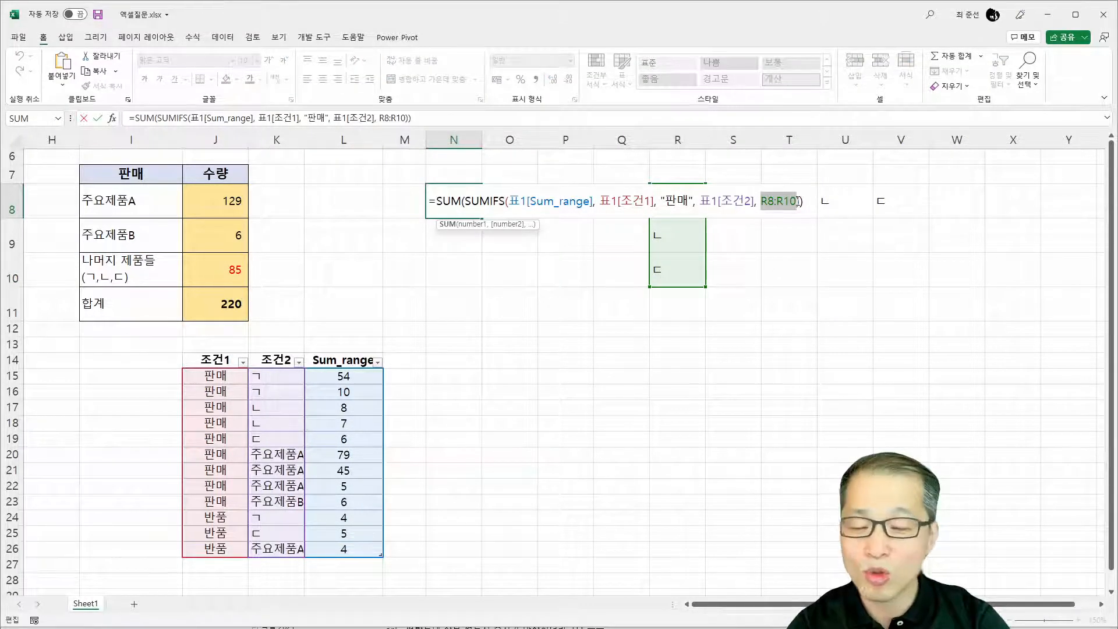
pyautogui.click(685, 299)
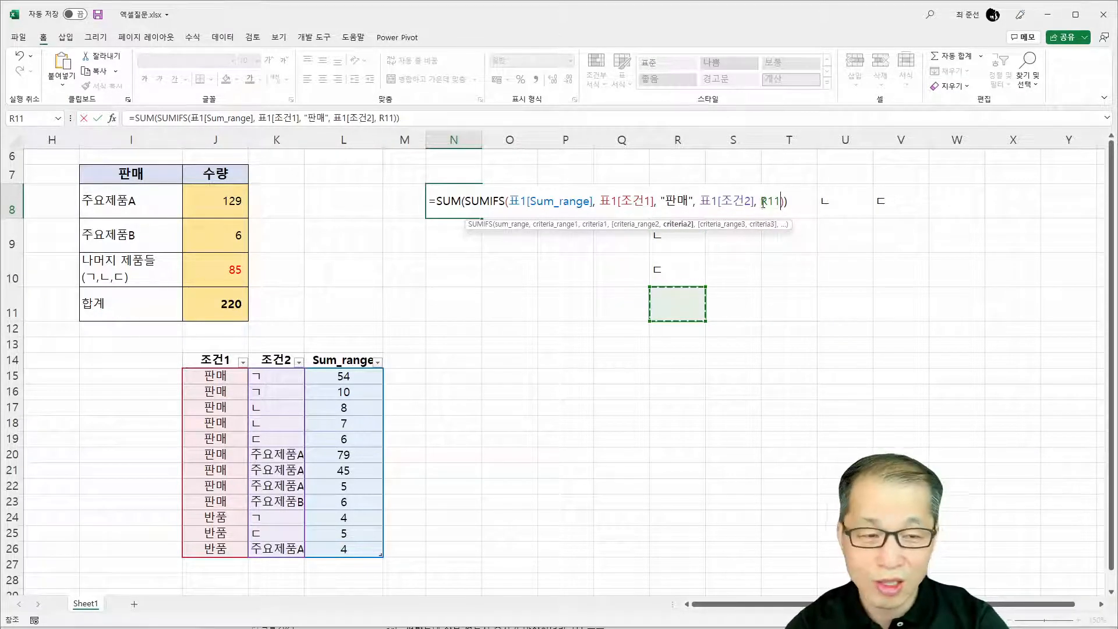
pyautogui.press('Escape')
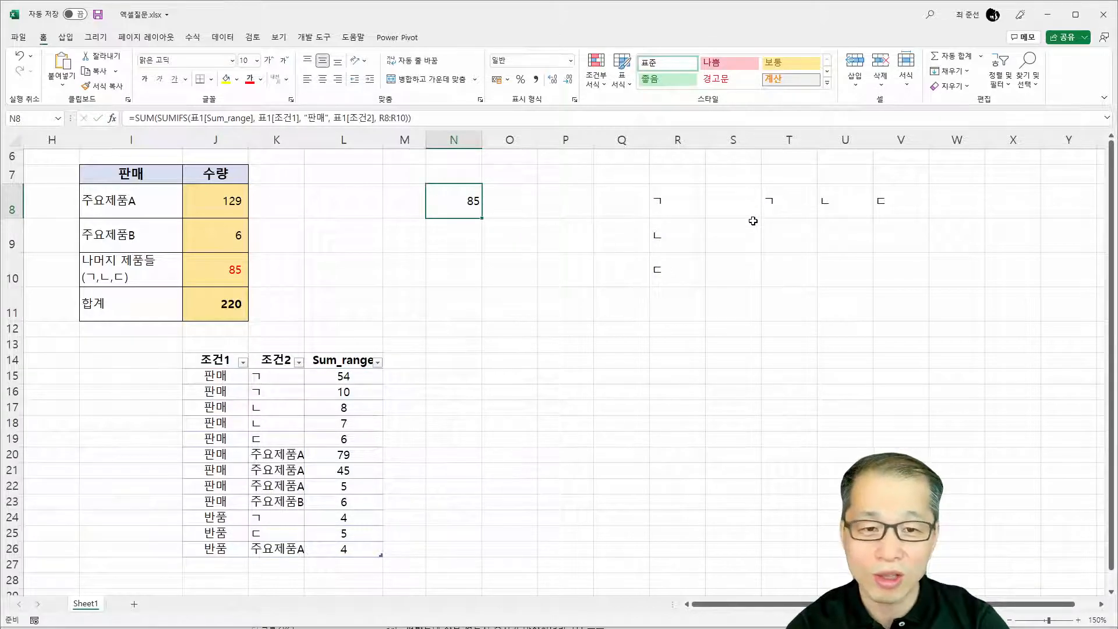
pyautogui.click(668, 179)
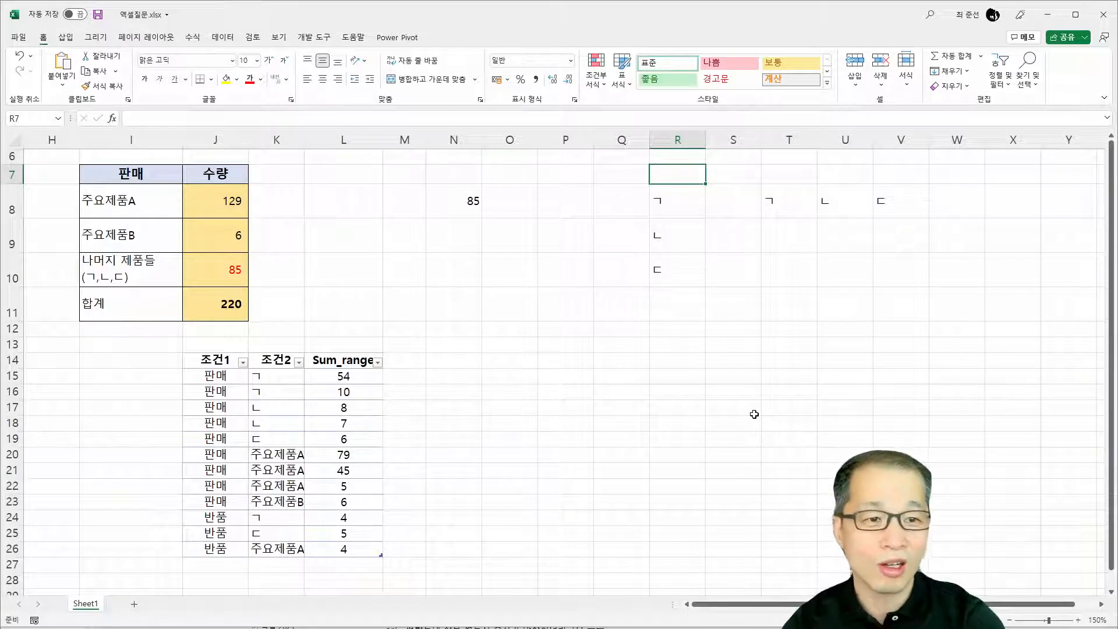
# Enter the header 원하는제품 in R7 above the vertical product list
pyautogui.write('원하')
pyautogui.write('는제품')
pyautogui.press('Return')
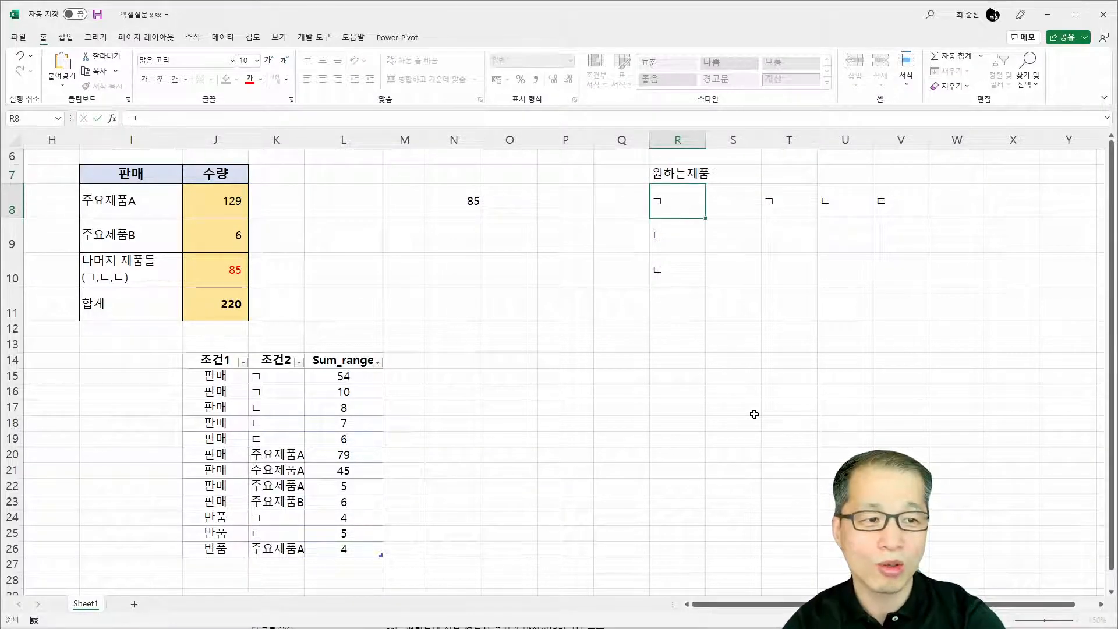
pyautogui.click(676, 172)
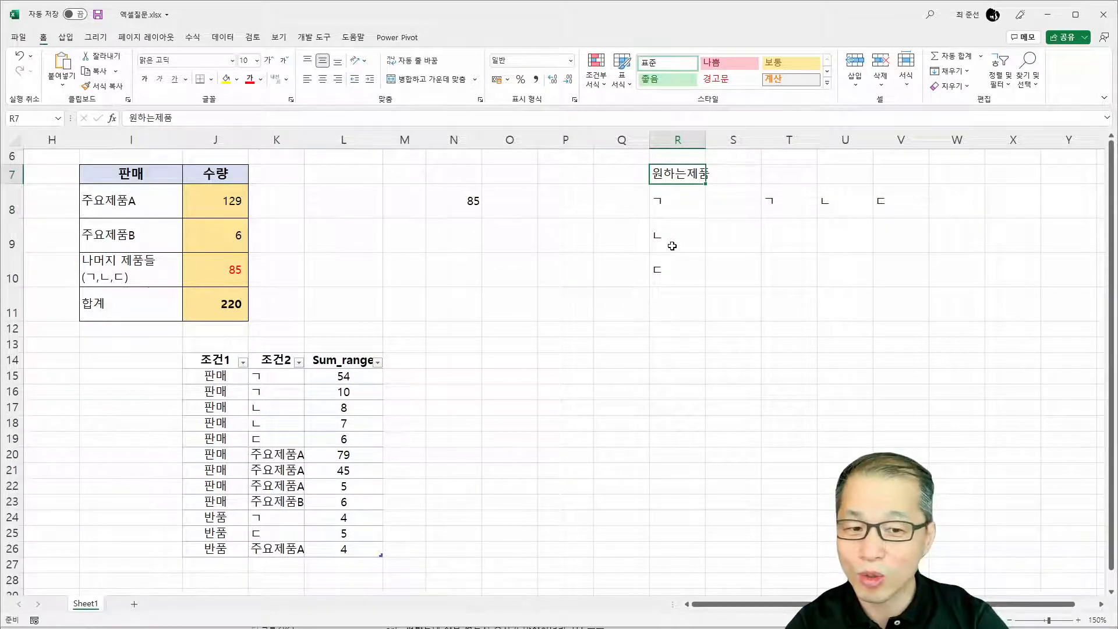
# Convert the product list R7:R10 into a table with its first row as the header
pyautogui.click(677, 210)
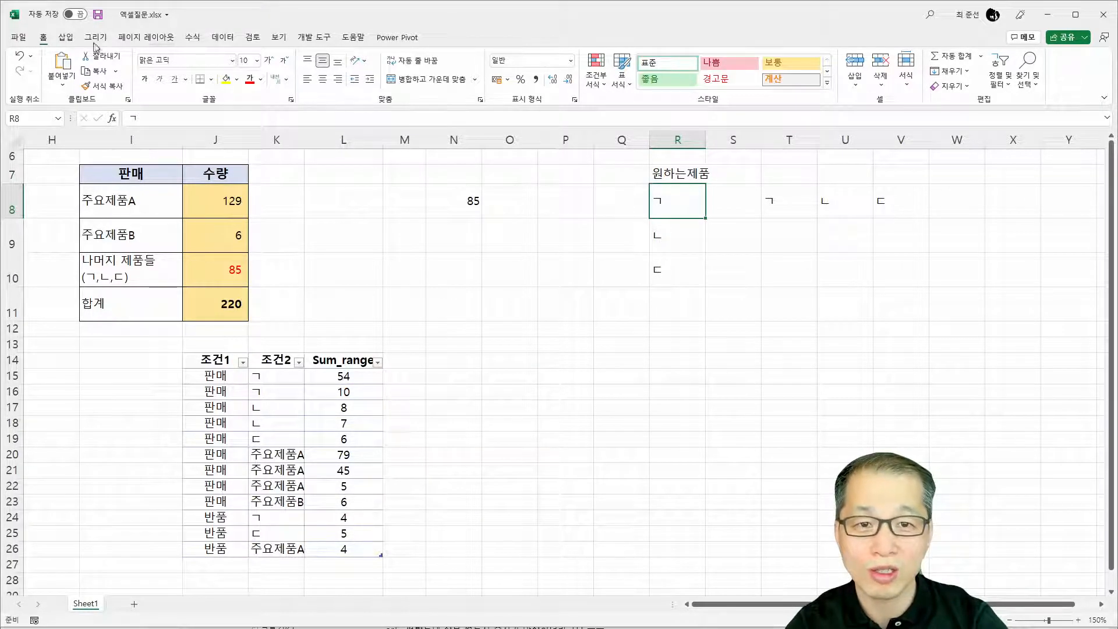
pyautogui.click(74, 42)
pyautogui.click(93, 67)
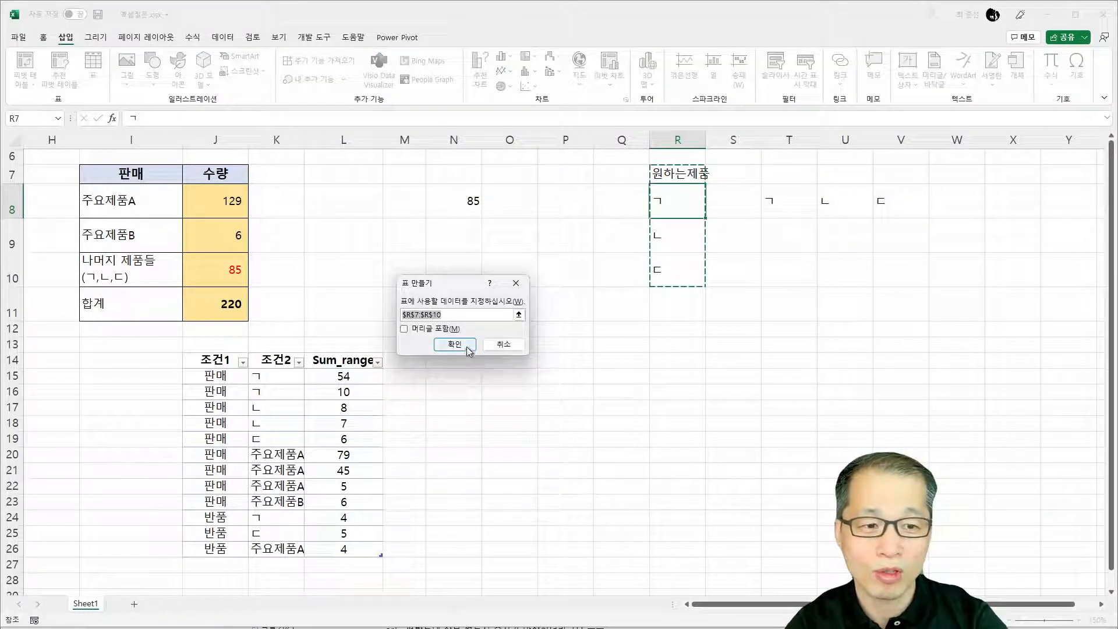
pyautogui.click(441, 331)
pyautogui.click(457, 345)
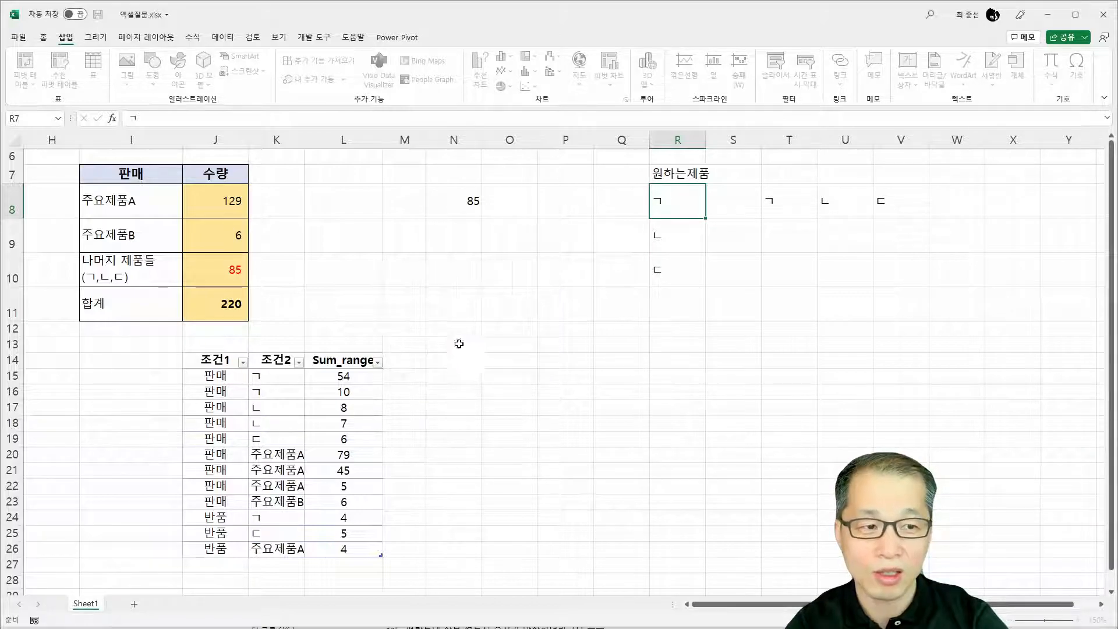
# Copy the SUM(SUMIFS) formula text from N8 and paste it over the formula in J10
pyautogui.click(466, 201)
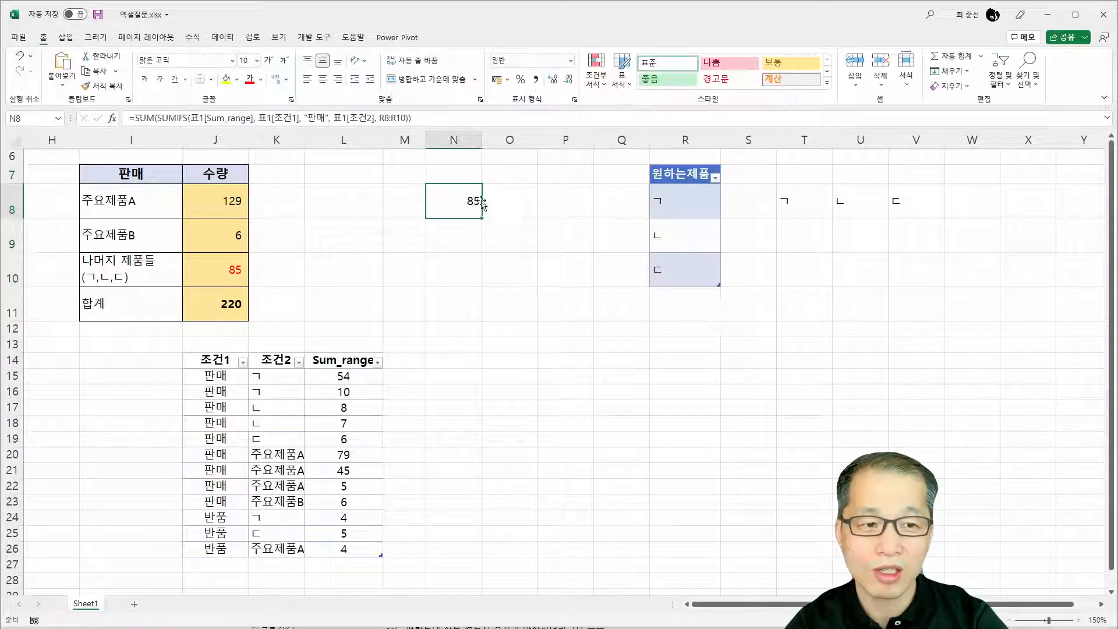
pyautogui.doubleClick(475, 201)
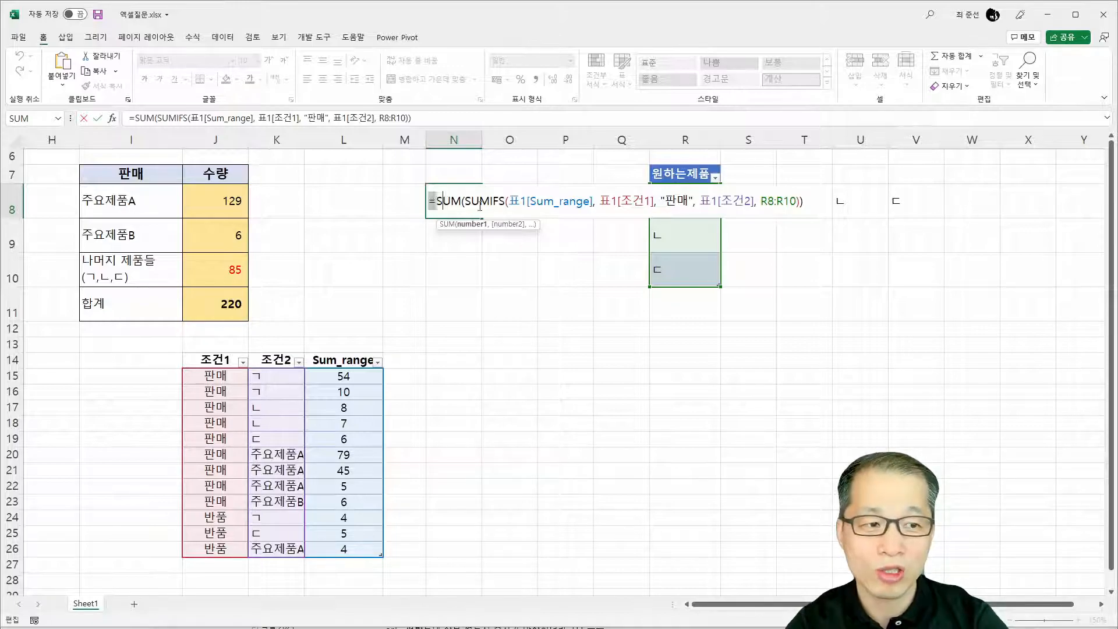
pyautogui.press('Home')
pyautogui.hotkey('shift', 'End')
pyautogui.hotkey('ctrl', 'c')
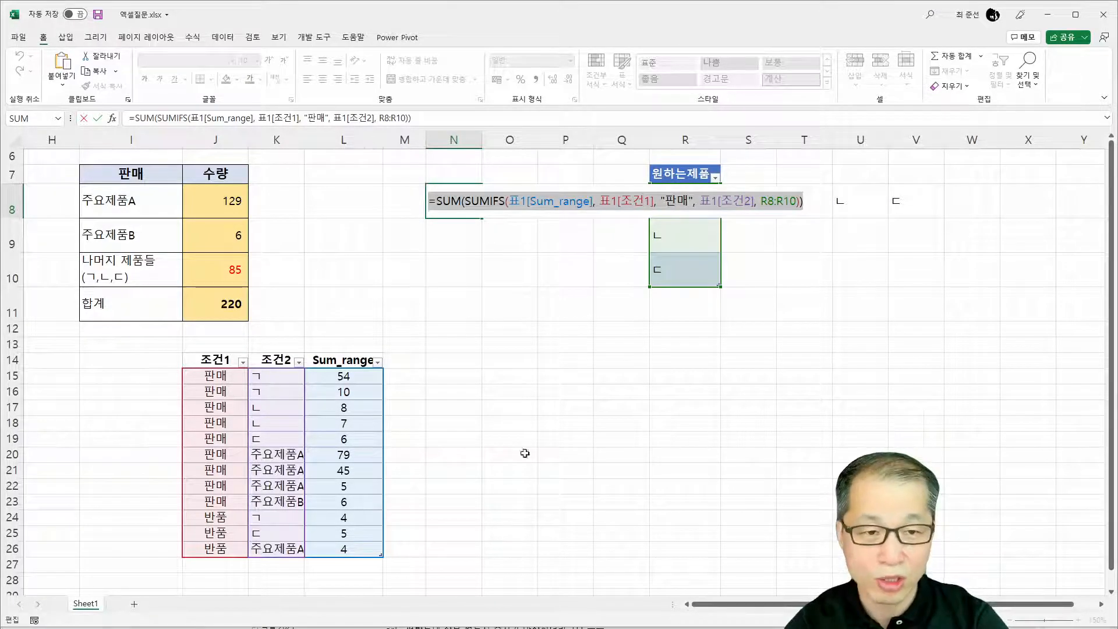
pyautogui.press('Escape')
pyautogui.doubleClick(221, 259)
pyautogui.hotkey('shift', 'End')
pyautogui.hotkey('ctrl', 'v')
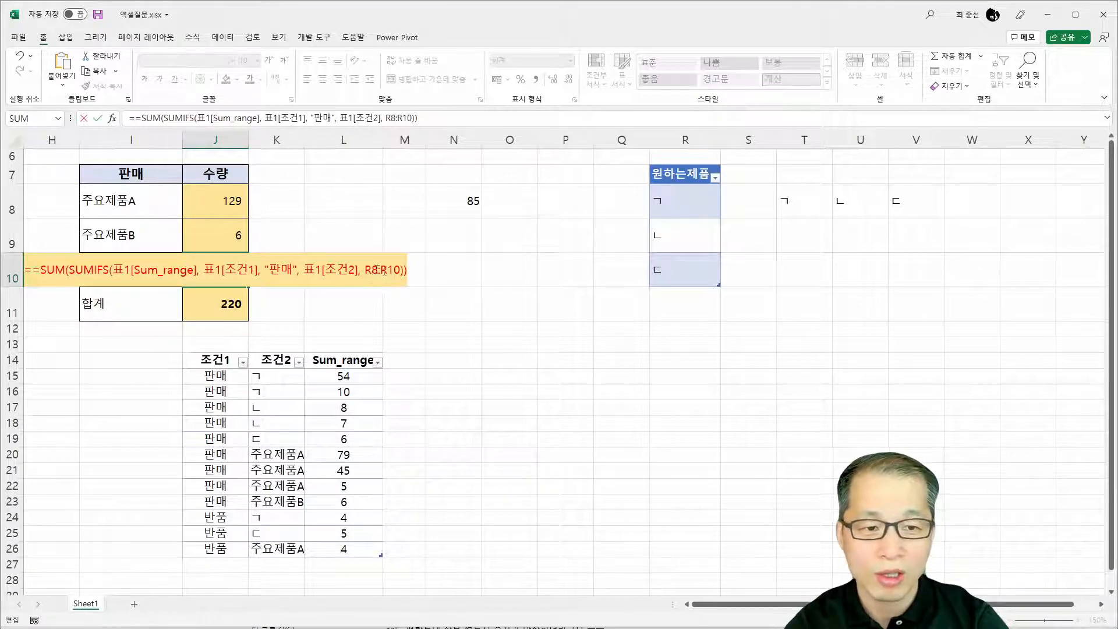
# Replace the R8:R10 criteria in the J10 formula with the table column reference 표2[원하는제품]
pyautogui.moveTo(365, 269); pyautogui.dragTo(405, 268)
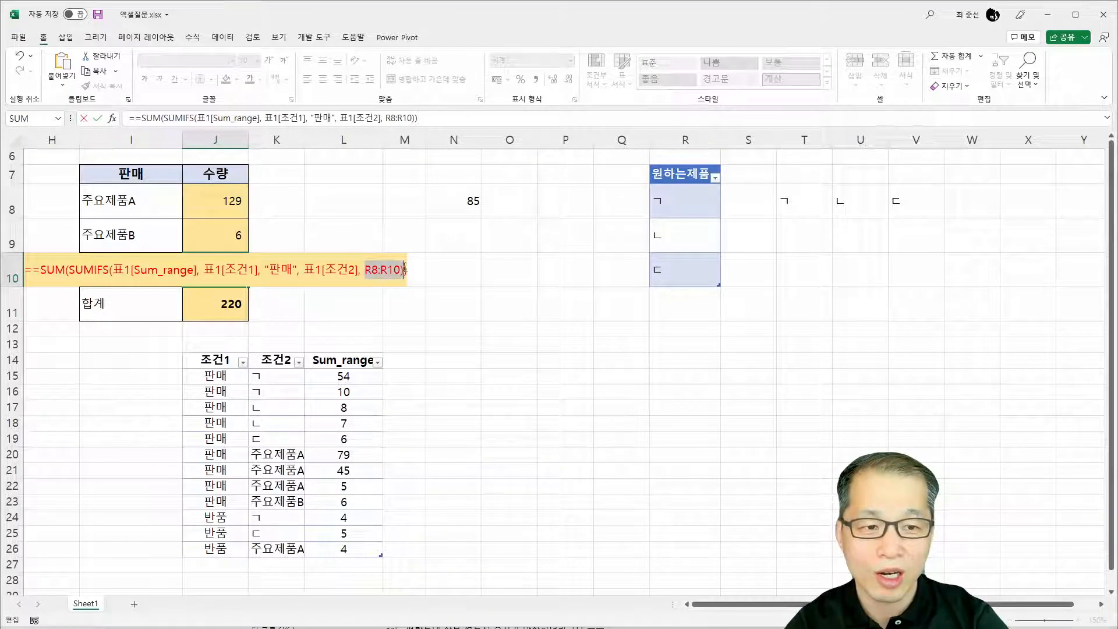
pyautogui.click(689, 167)
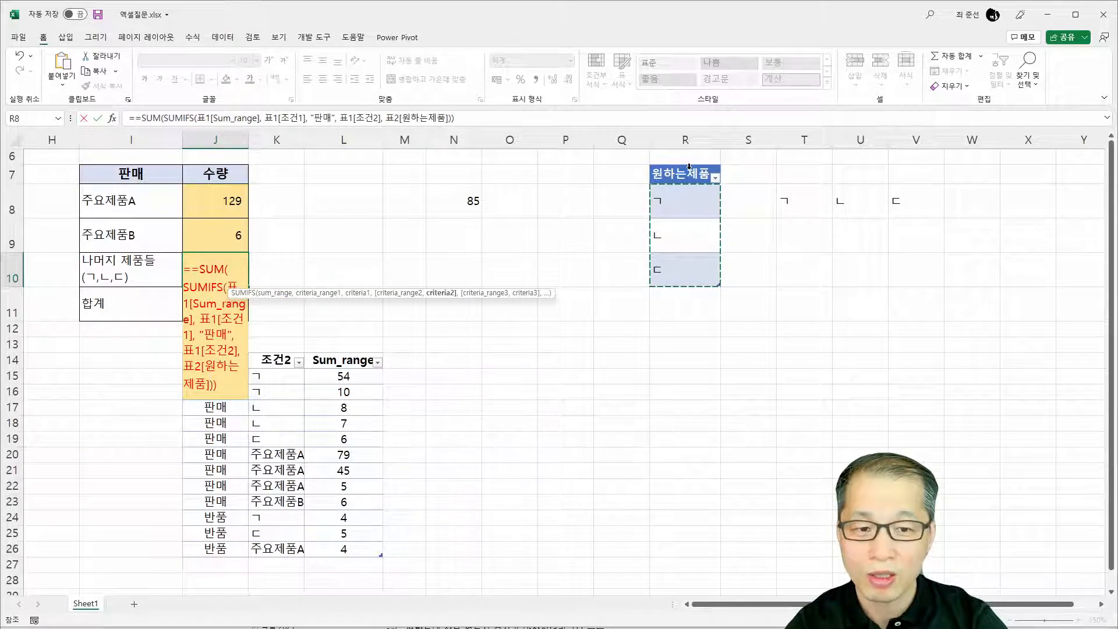
pyautogui.click(438, 119)
pyautogui.click(390, 120)
pyautogui.click(374, 120)
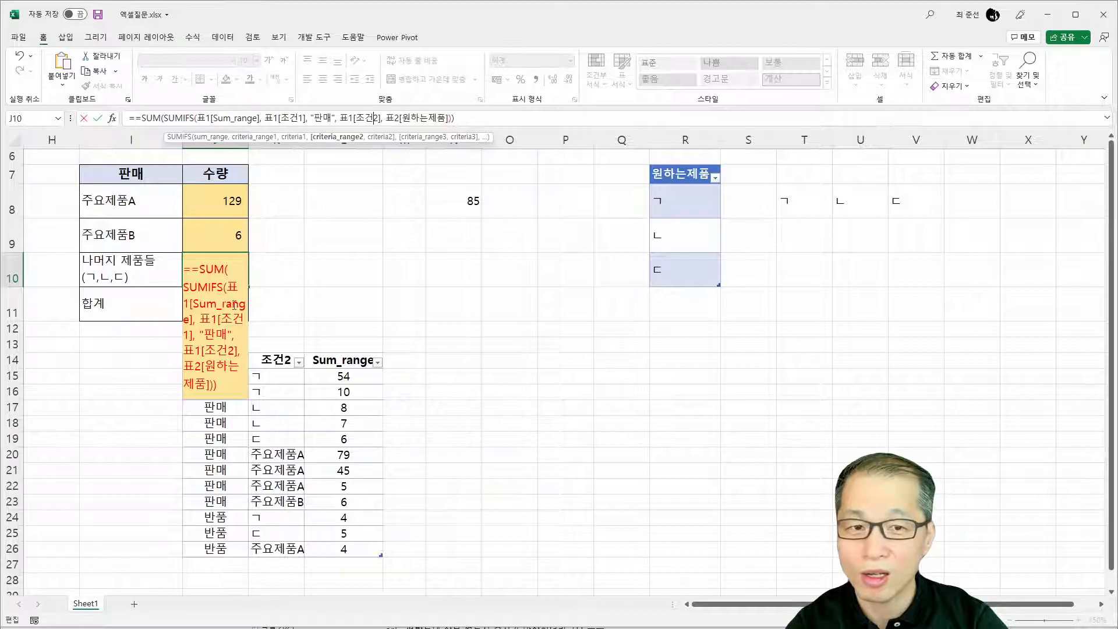
# Remove the duplicate equals sign at the start of the J10 formula
pyautogui.press('Home')
pyautogui.press('Right')
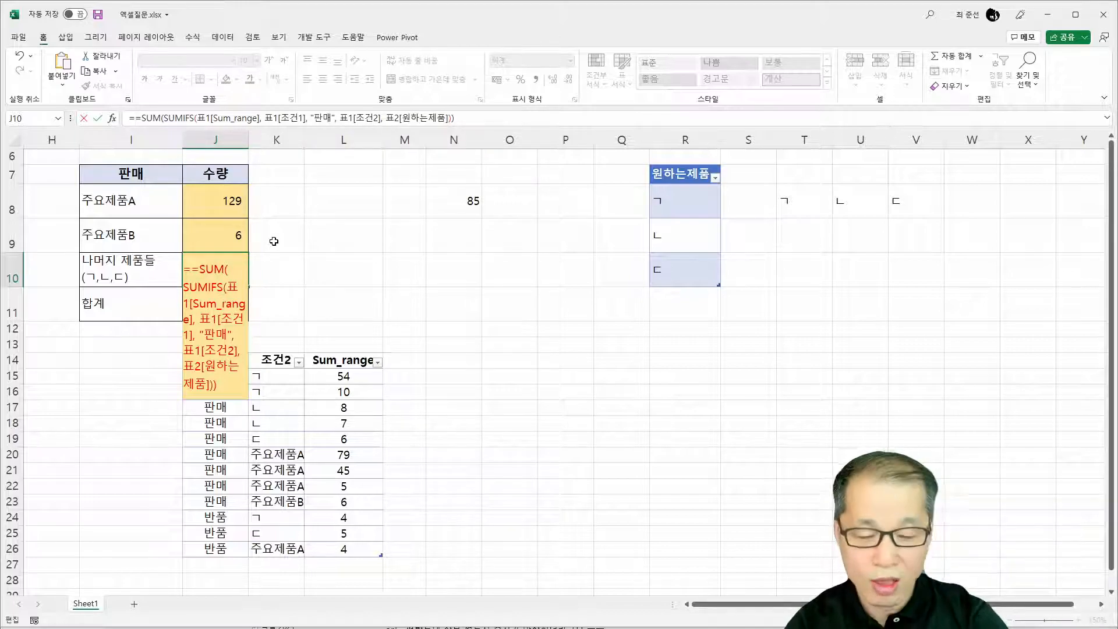
pyautogui.press('BackSpace')
# Change the outer SUM function in the J10 formula to SUMPRODUCT and commit the formula
pyautogui.doubleClick(143, 118)
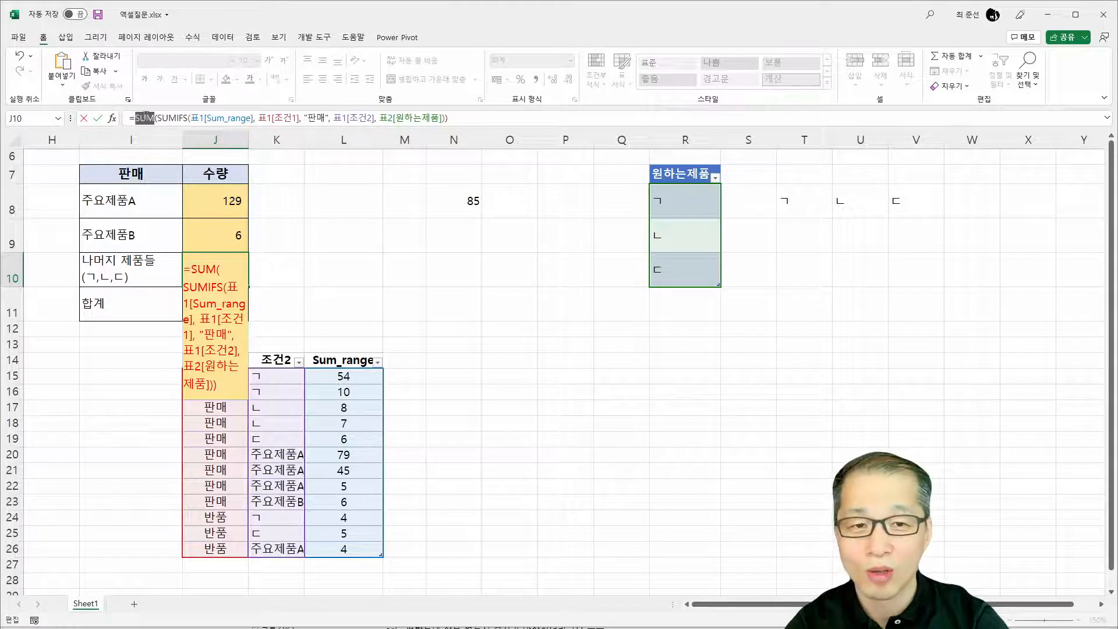
pyautogui.click(154, 120)
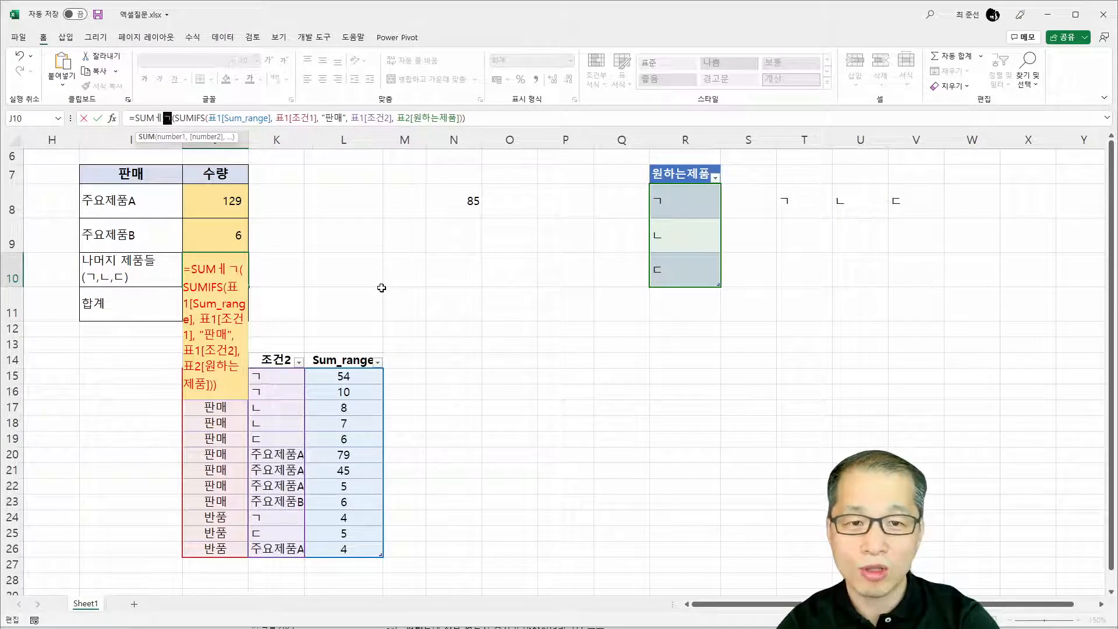
pyautogui.write('PRODUCT')
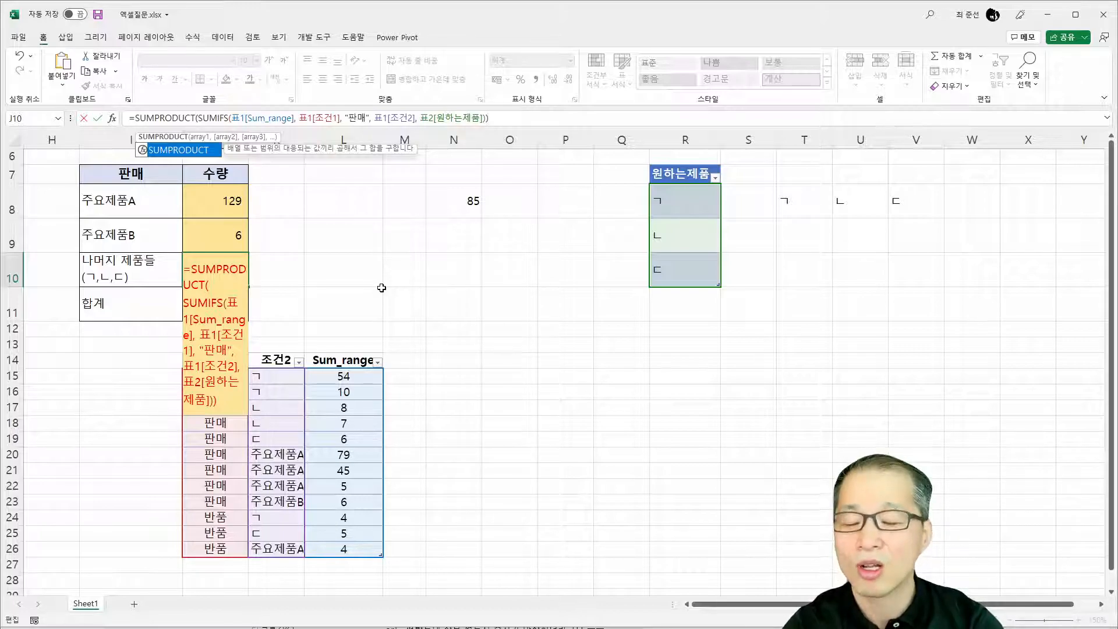
pyautogui.hotkey('ctrl', 'Return')
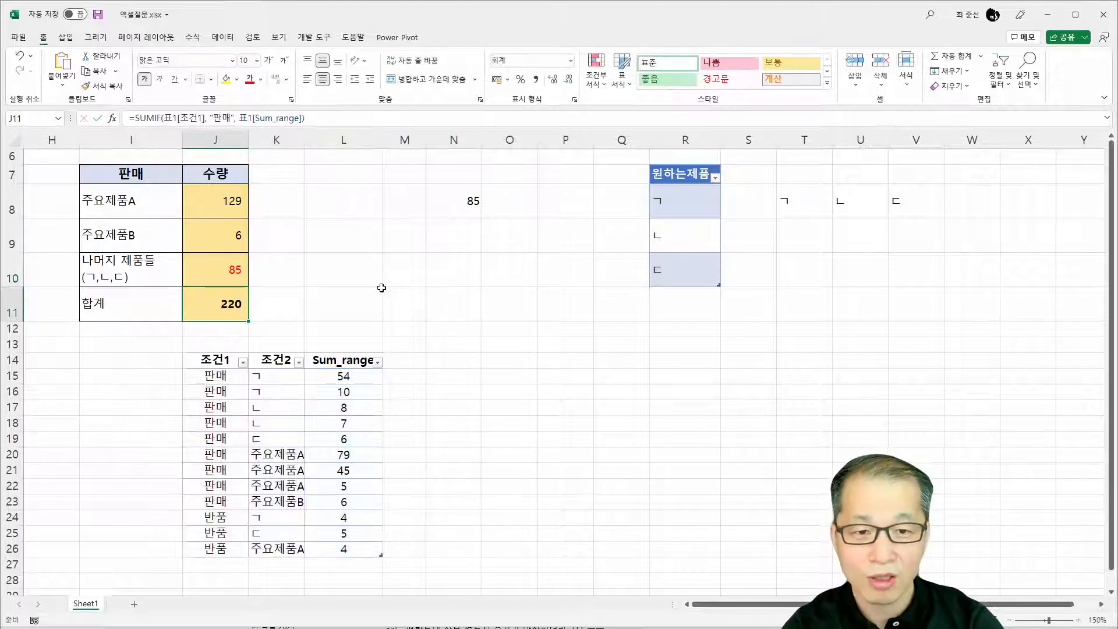
# Replace the 합계 formula in J11 with an AutoSum of J8:J10
pyautogui.click(239, 308)
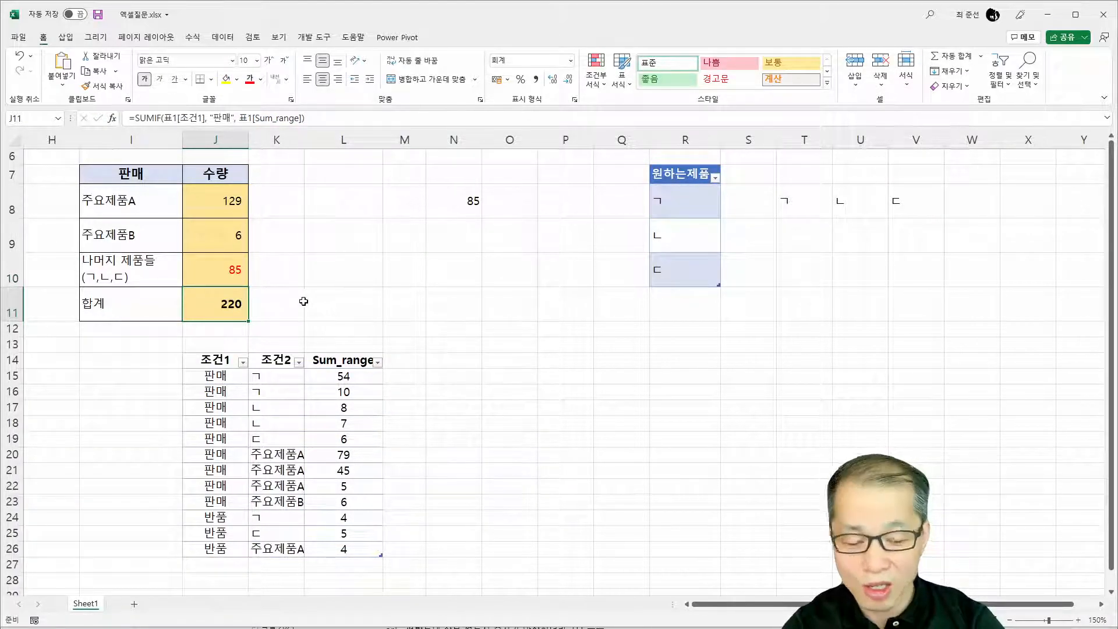
pyautogui.press('Delete')
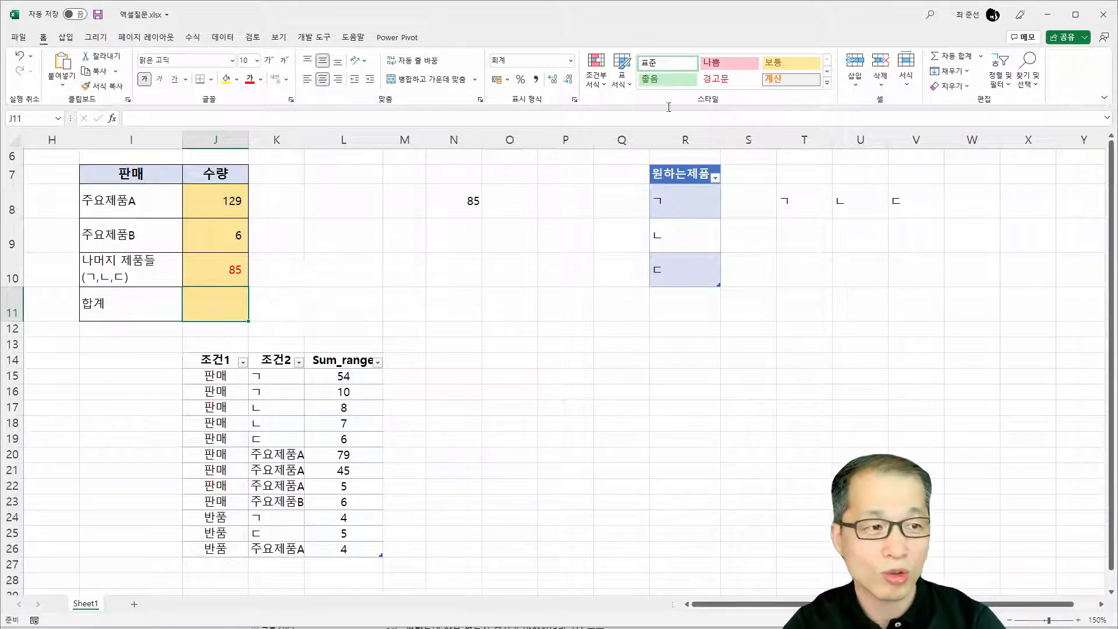
pyautogui.click(950, 61)
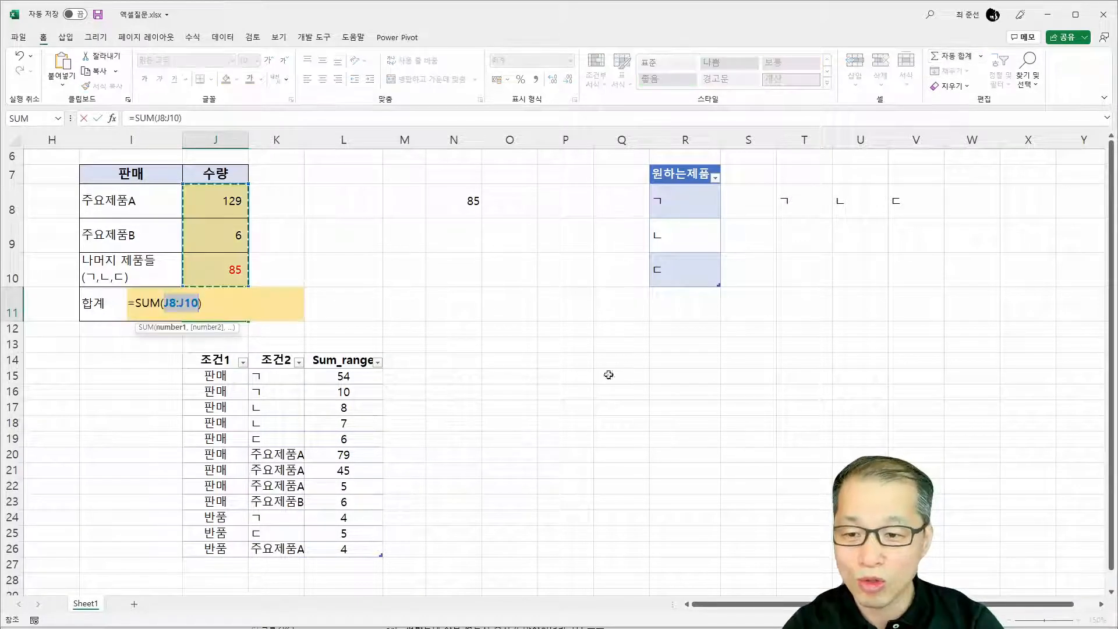
pyautogui.press('Return')
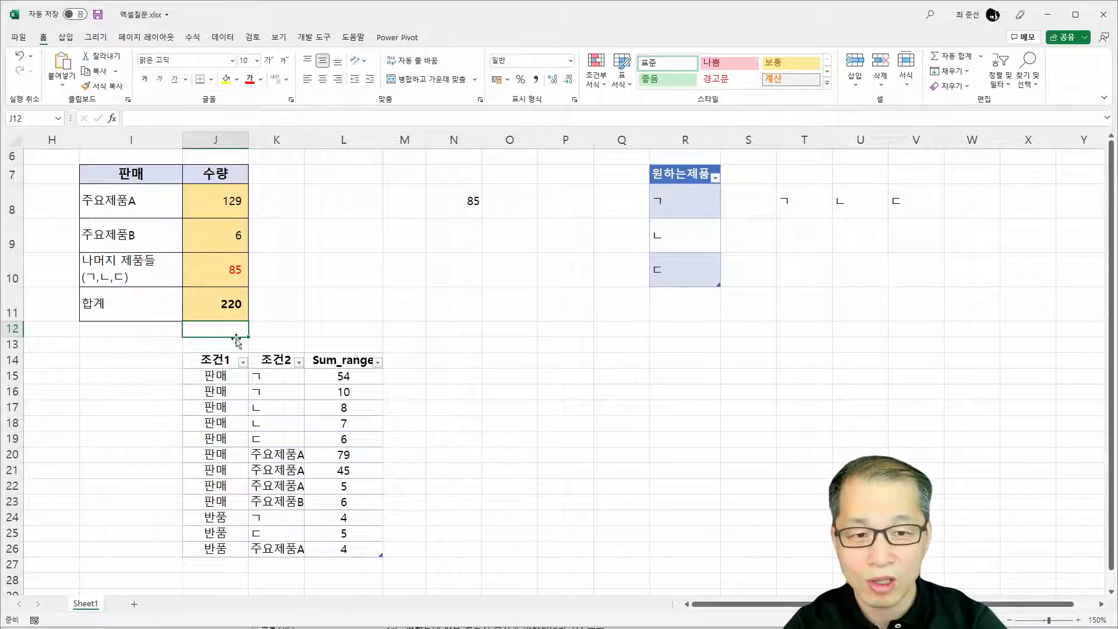
pyautogui.click(229, 315)
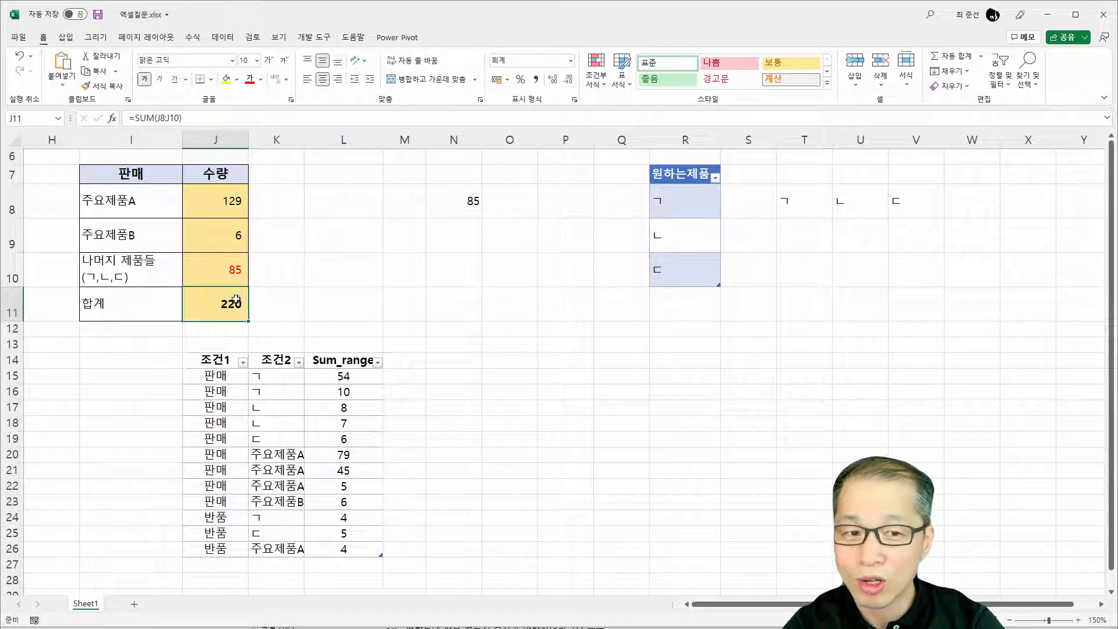
pyautogui.click(228, 270)
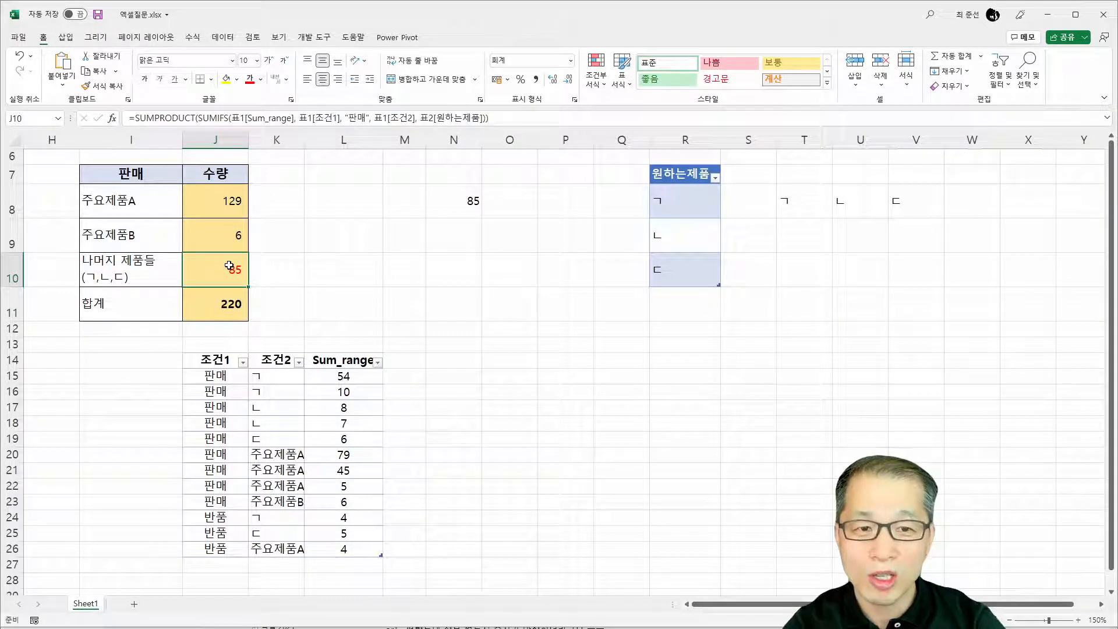
# Change row 24 of the data table to 판매 under 조건1 and ㄹ under 조건2
pyautogui.click(272, 522)
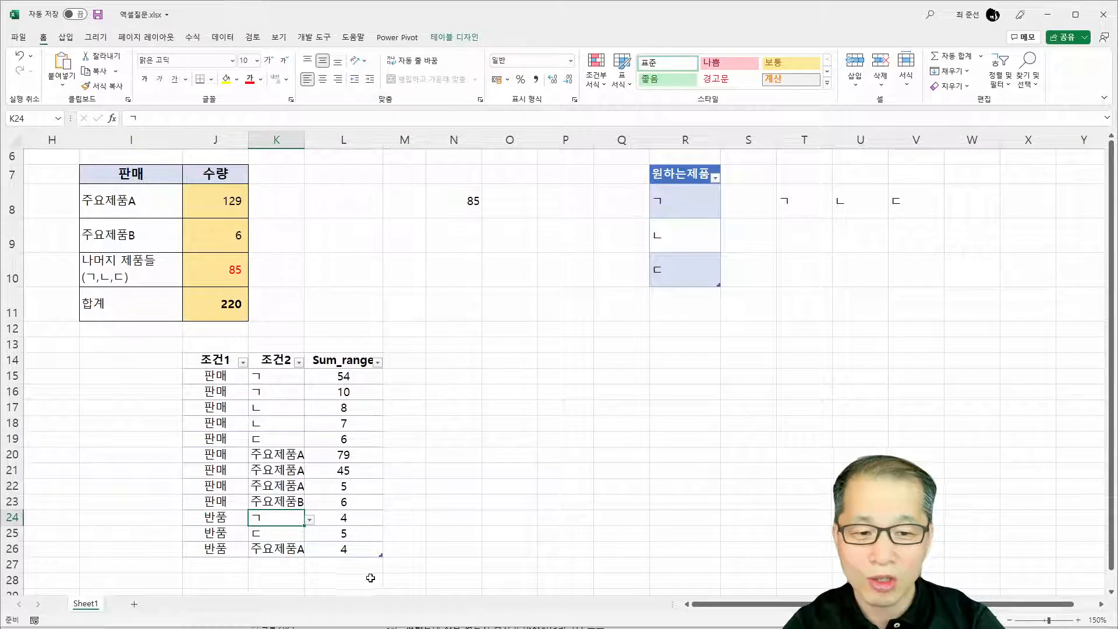
pyautogui.click(218, 520)
pyautogui.write('판ㅁ')
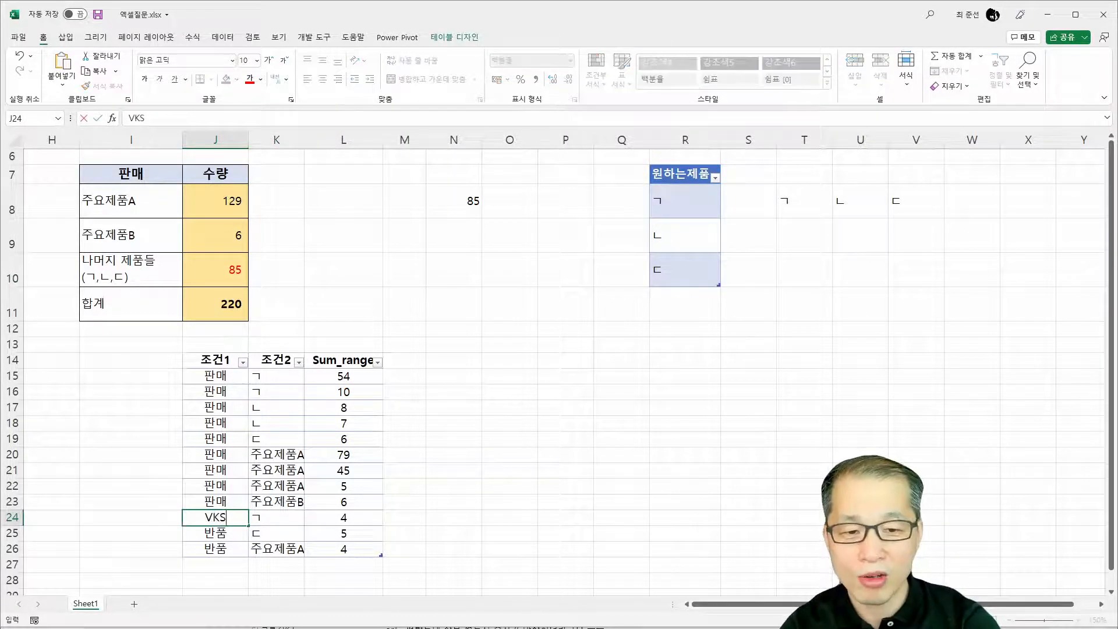
pyautogui.write('ㅐ')
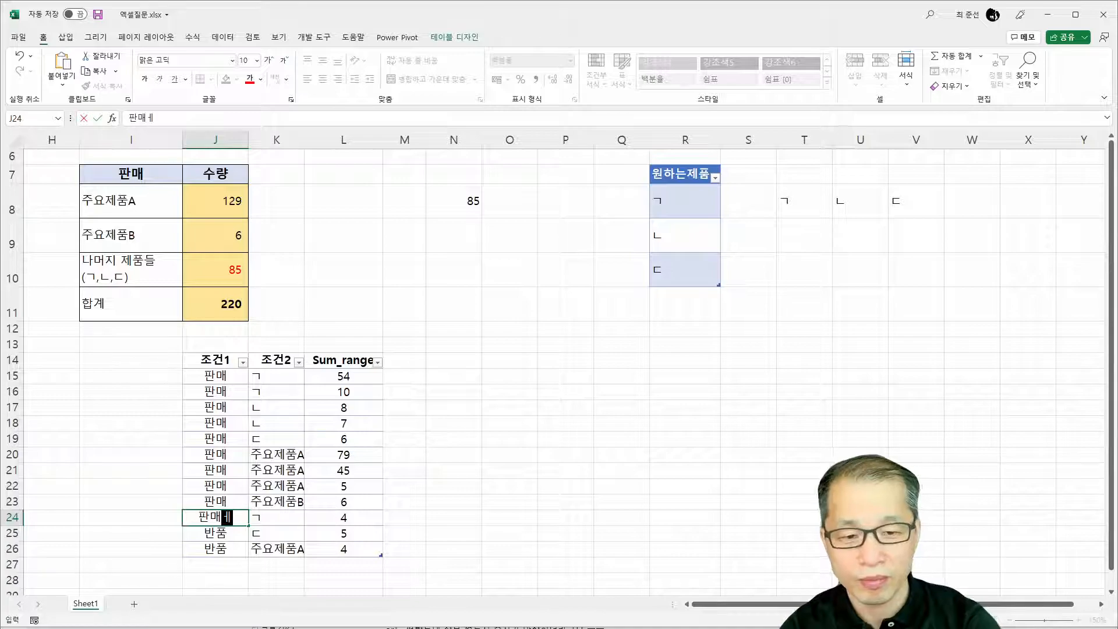
pyautogui.press('Tab')
pyautogui.write('ㄹ')
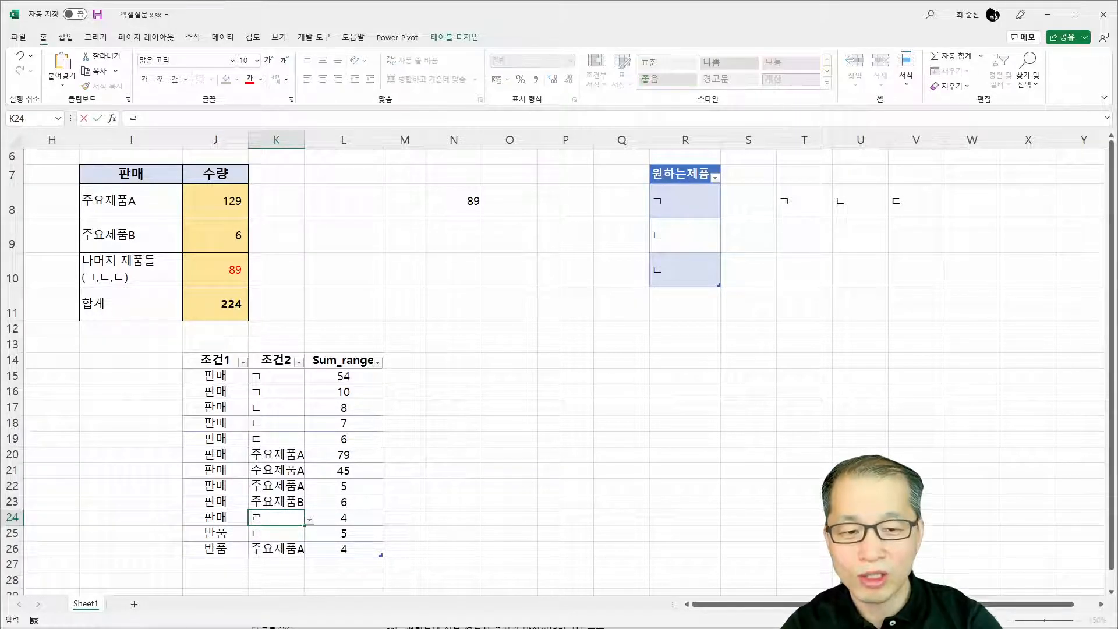
pyautogui.press('Return')
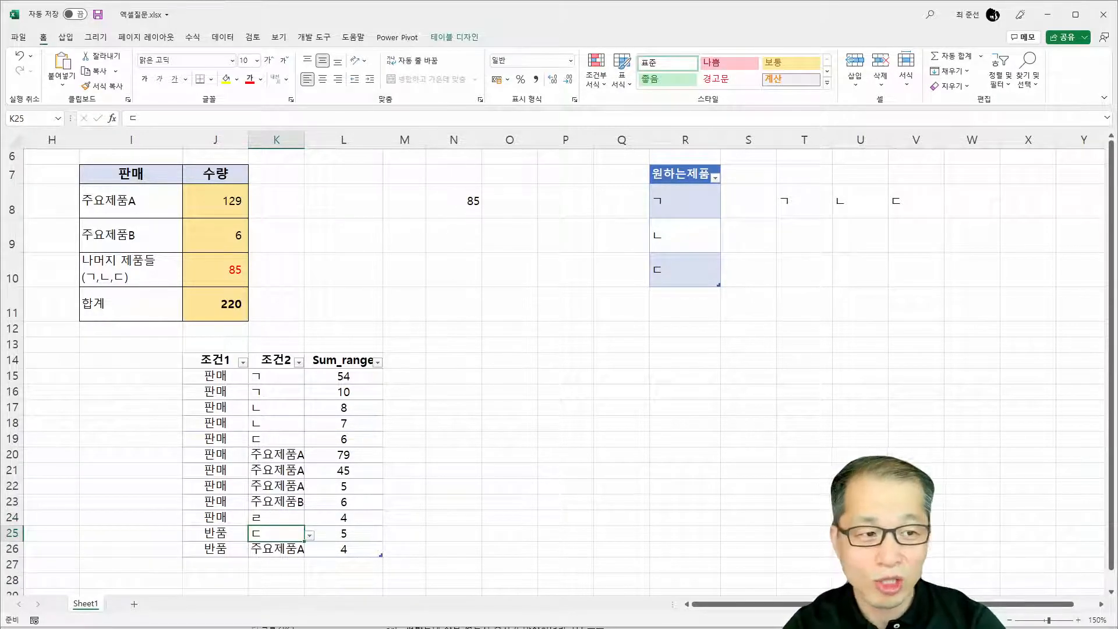
pyautogui.click(269, 518)
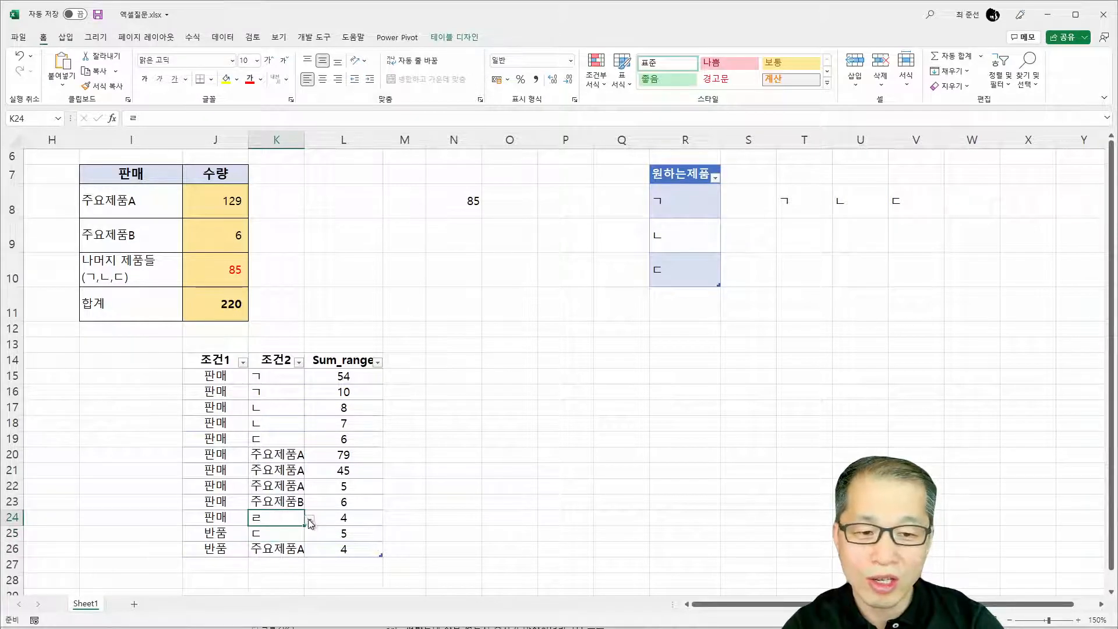
pyautogui.click(336, 517)
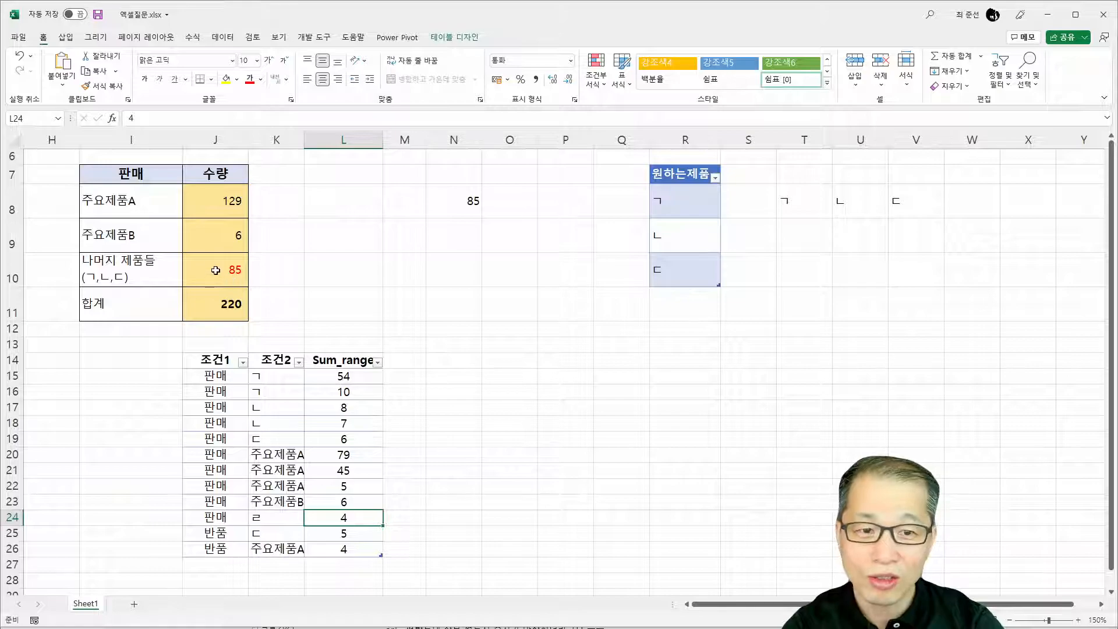
# Remove the (ㄱ,ㄴ,ㄷ) suffix from the 나머지 제품들 label in I10
pyautogui.click(115, 277)
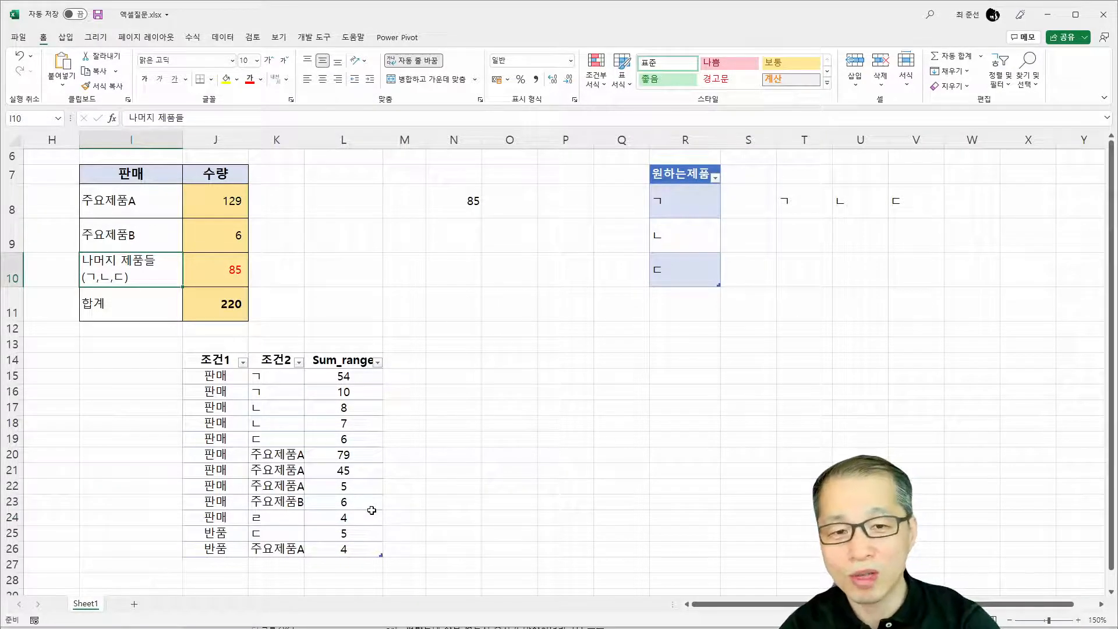
pyautogui.press('F2')
pyautogui.press('BackSpace')
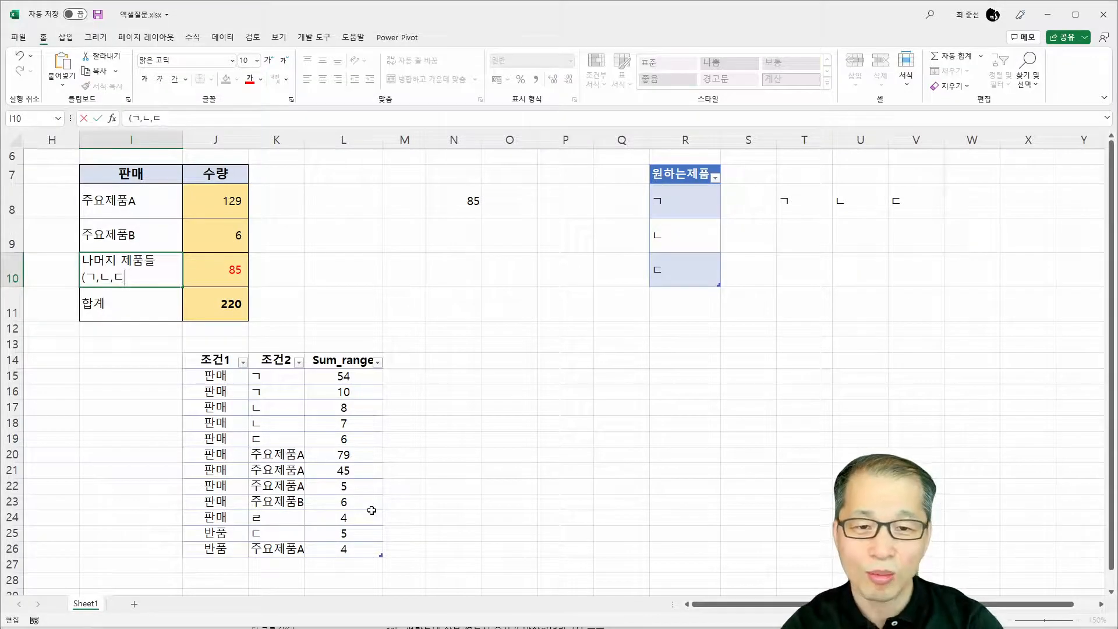
pyautogui.press('BackSpace')
pyautogui.press('BackSpace')
pyautogui.press('BackSpace')
pyautogui.press('BackSpace')
pyautogui.press('BackSpace')
pyautogui.press('Return')
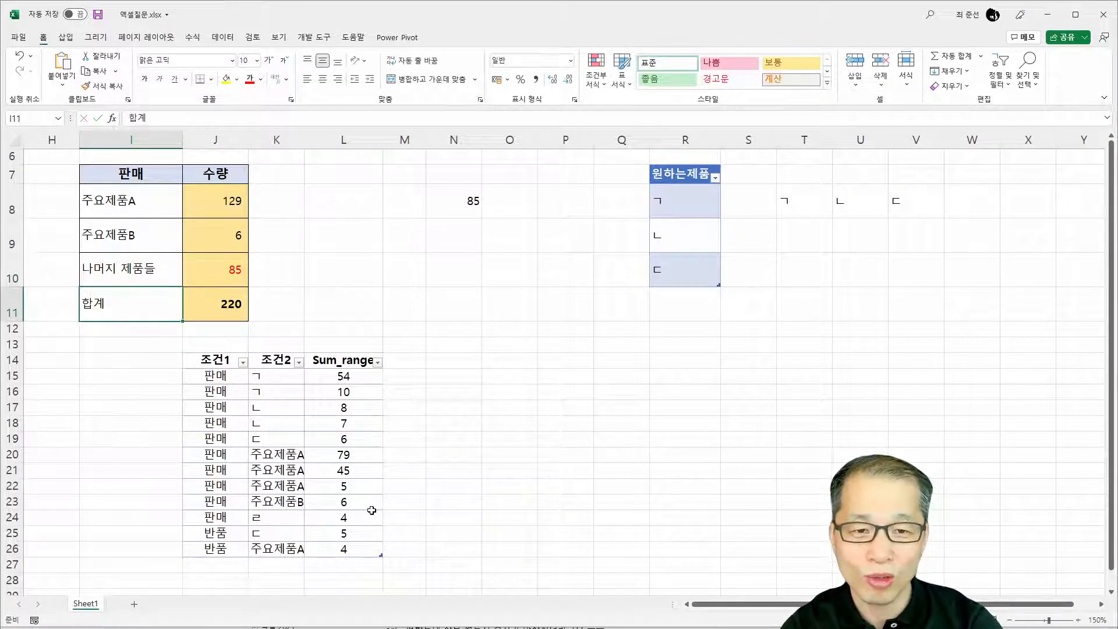
# Add ㄹ in R11 as a new row of the 원하는제품 table
pyautogui.click(225, 269)
pyautogui.click(665, 297)
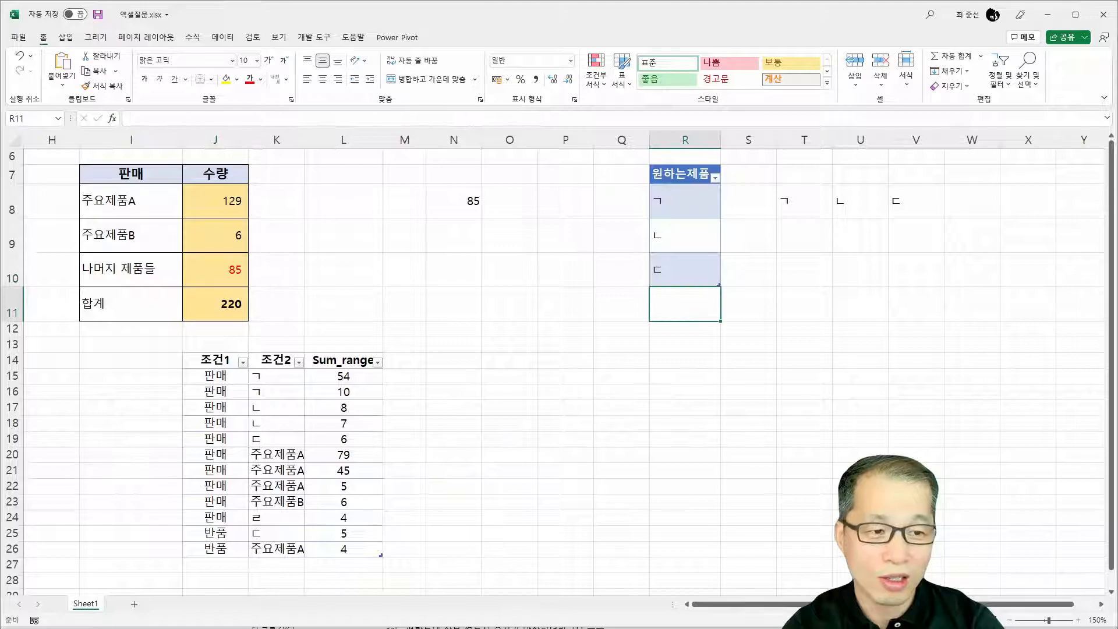
pyautogui.write('ㄹ')
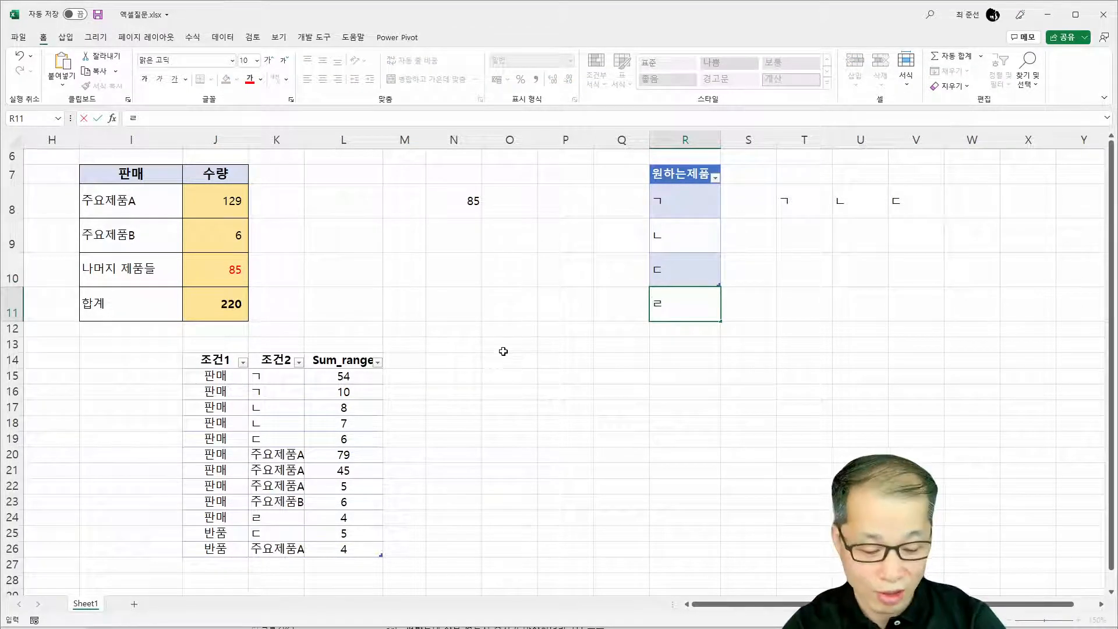
pyautogui.press('Return')
# Examine the J10 quantity and its formula's 표2[원하는제품] reference against the extended product table
pyautogui.click(225, 276)
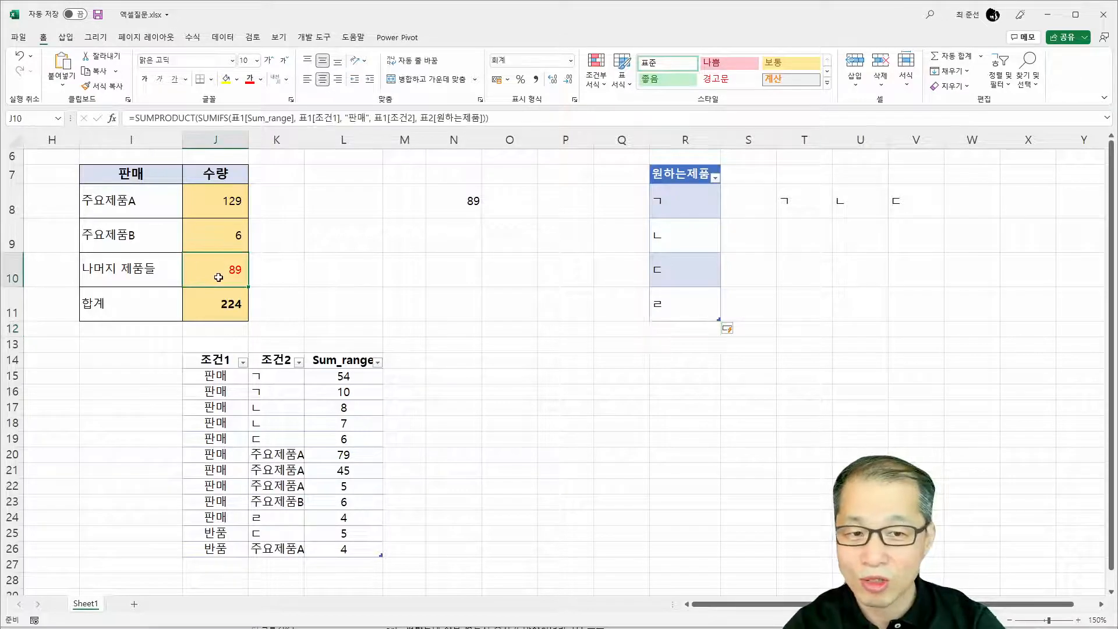
pyautogui.click(699, 307)
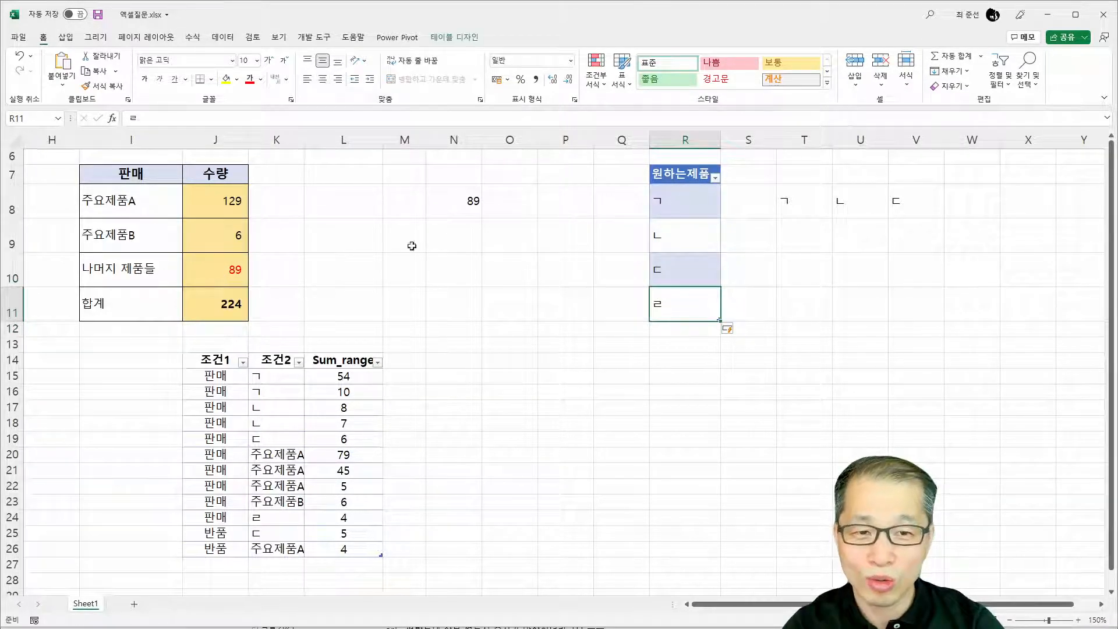
pyautogui.doubleClick(216, 266)
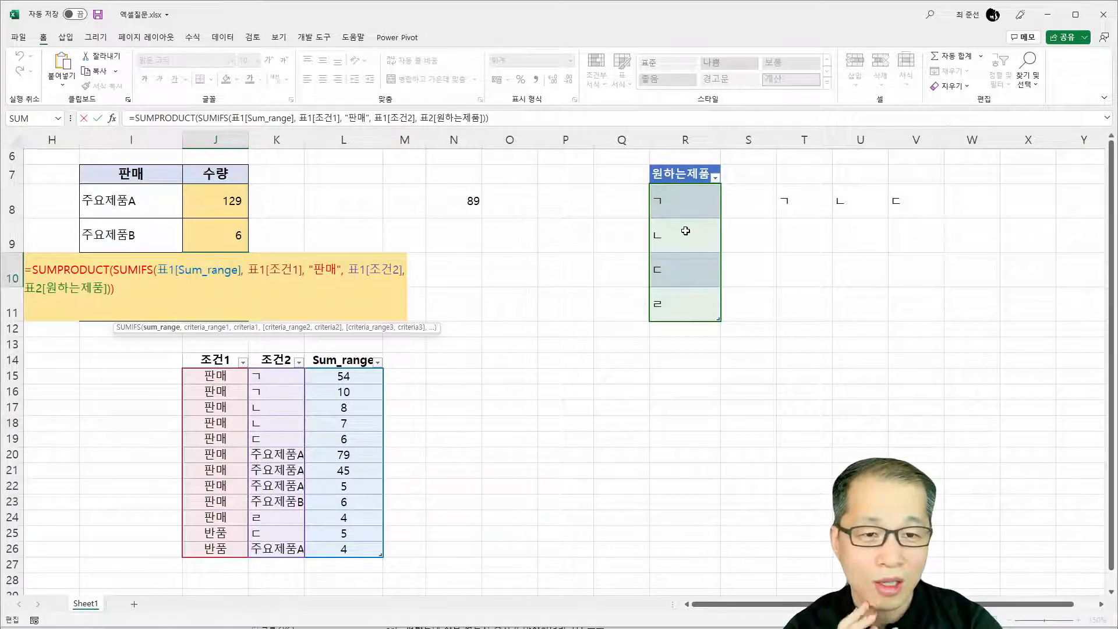
pyautogui.press('Return')
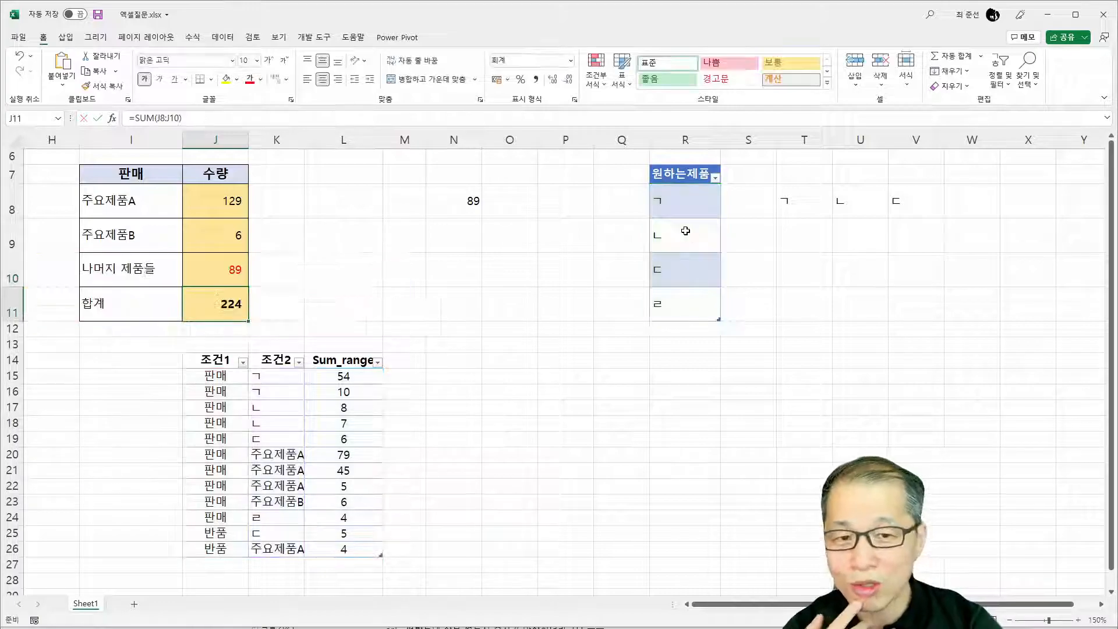
pyautogui.click(244, 266)
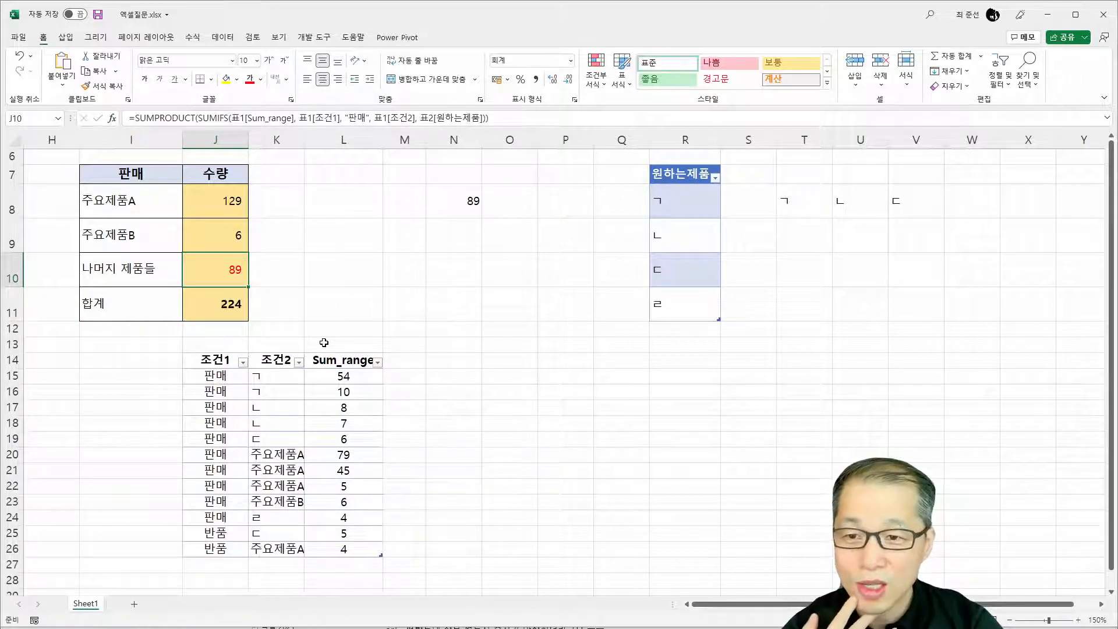